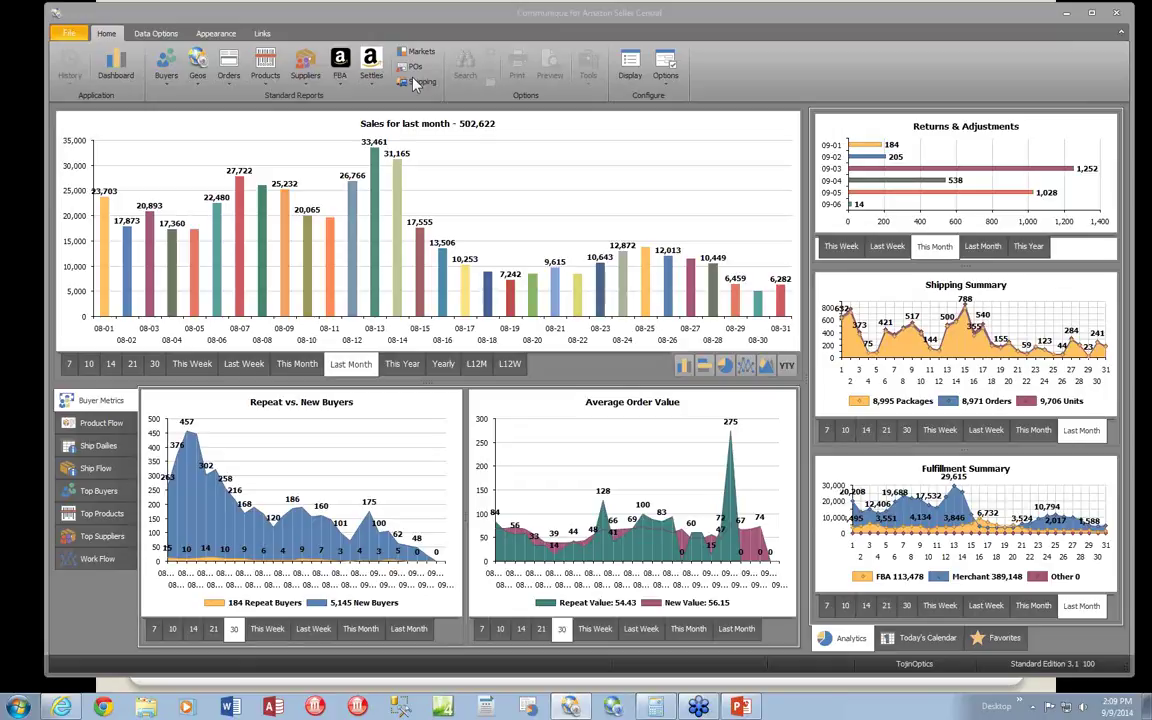
Examine the data synchronization sources available in the application.
click(68, 33)
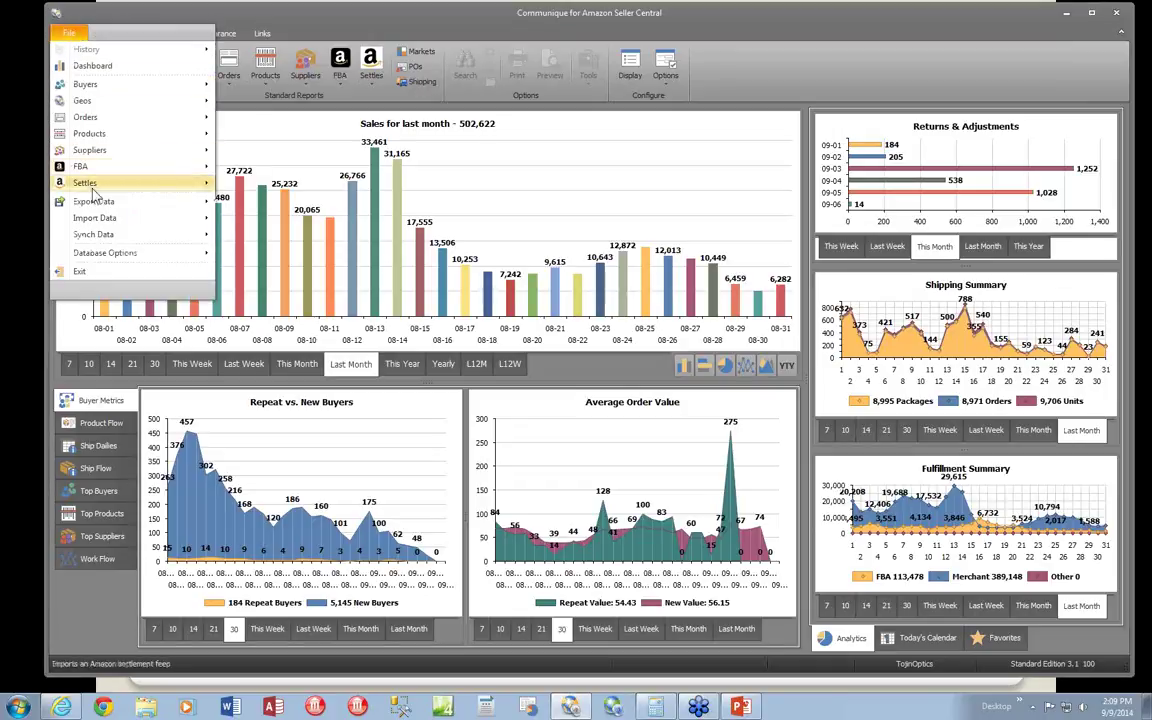
mouse_move(126, 242)
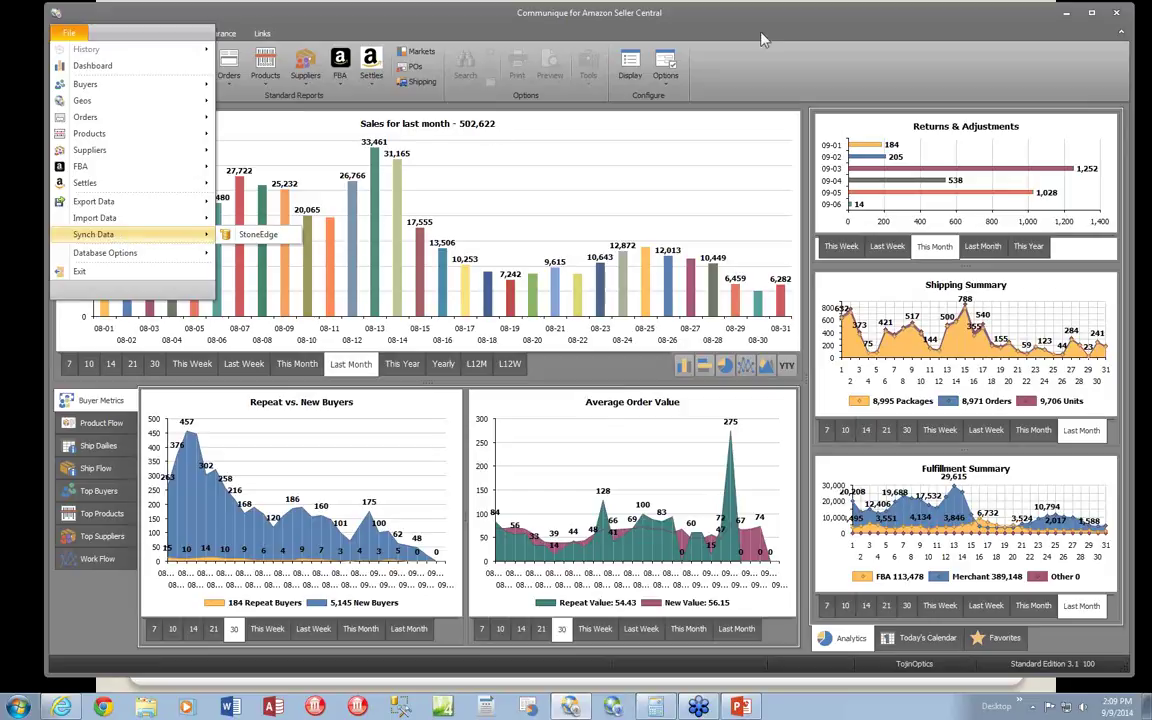
click(790, 63)
Examine the standard reports offered for buyers, geos, orders, products, suppliers, FBA and settlements.
click(166, 84)
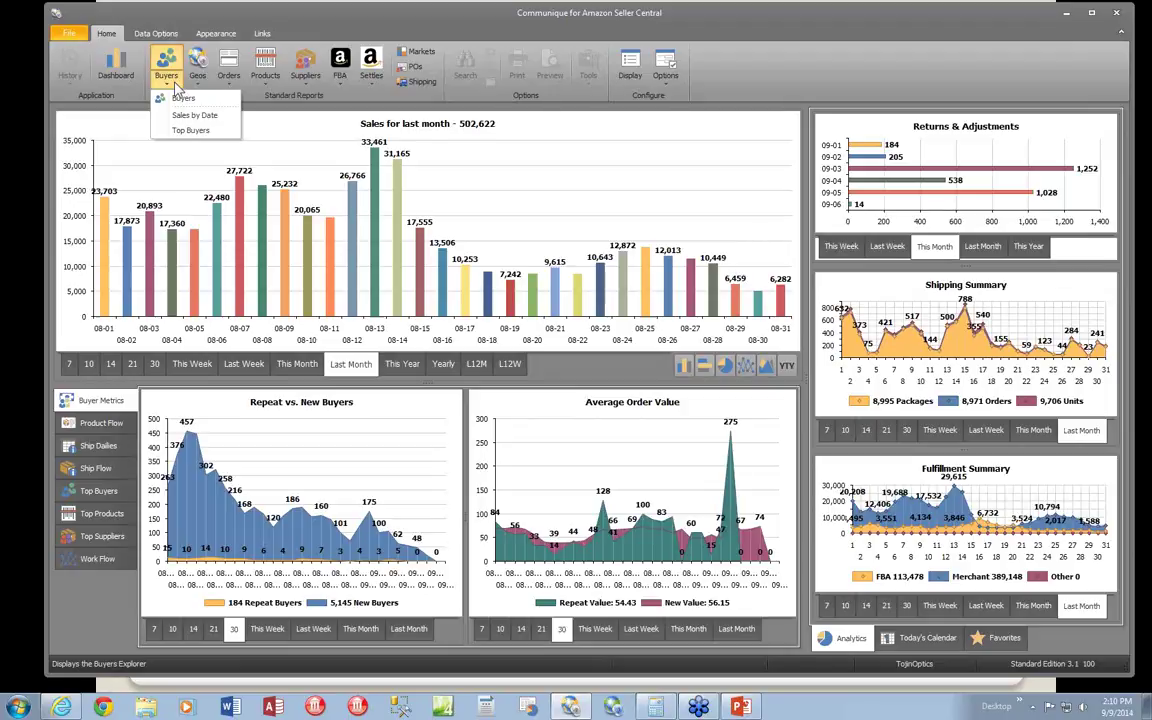
click(198, 86)
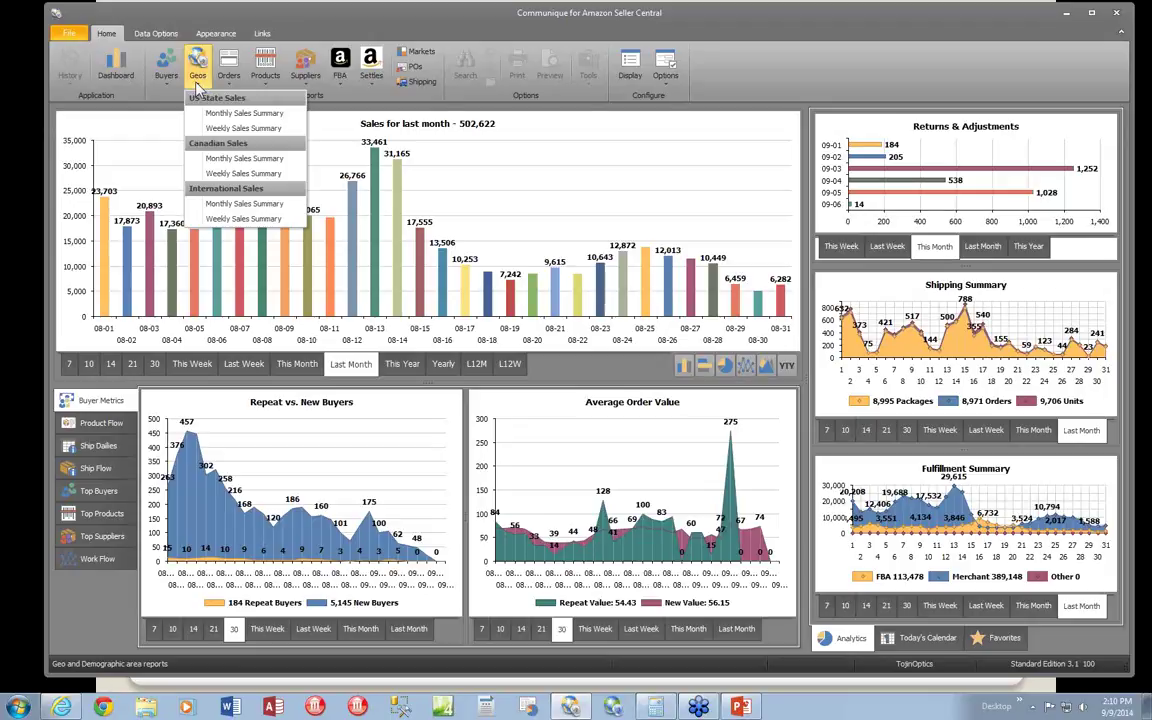
click(228, 86)
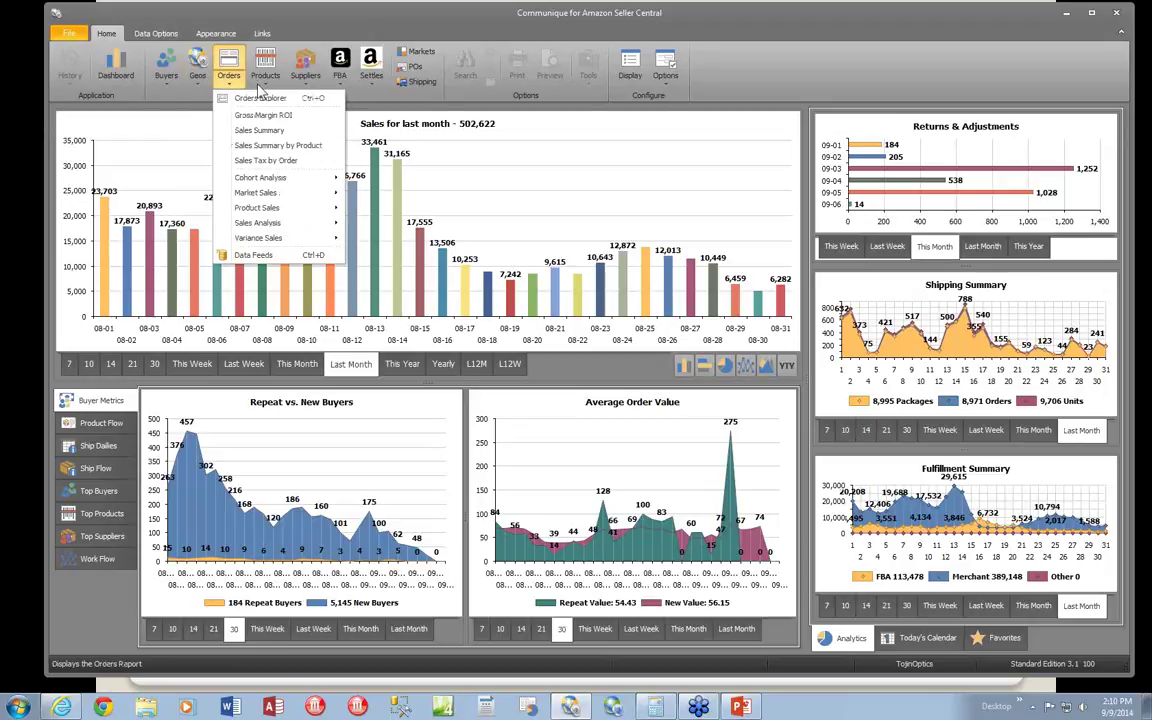
click(265, 86)
click(305, 86)
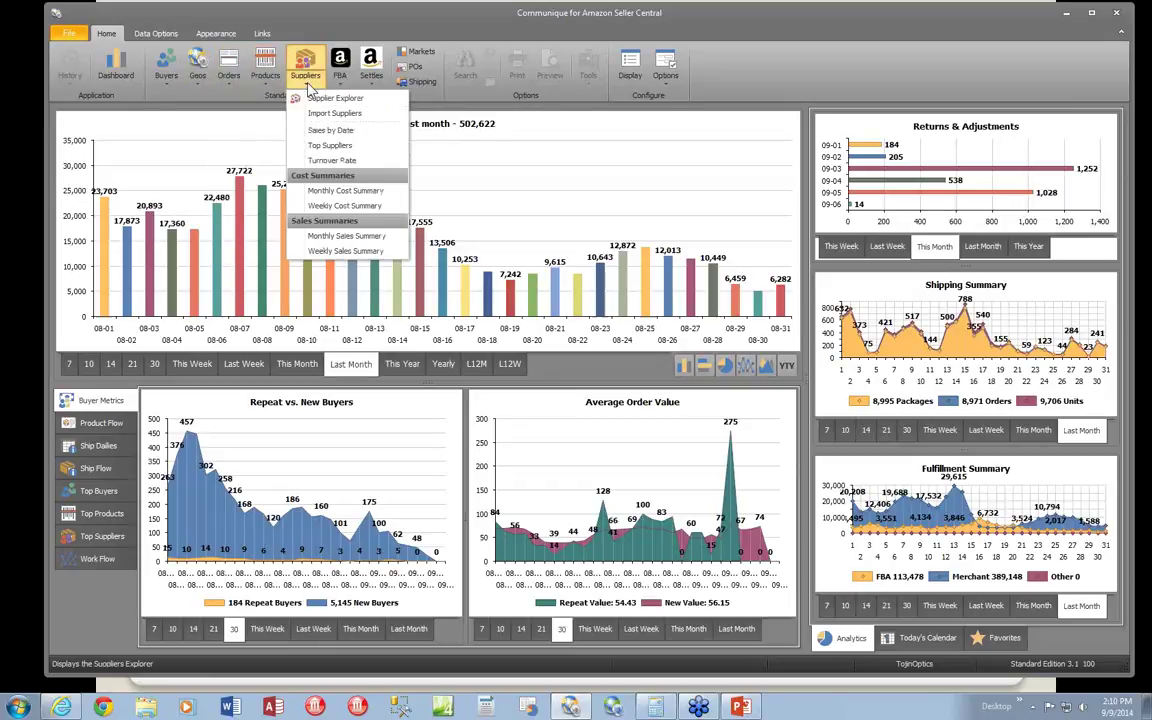
click(344, 86)
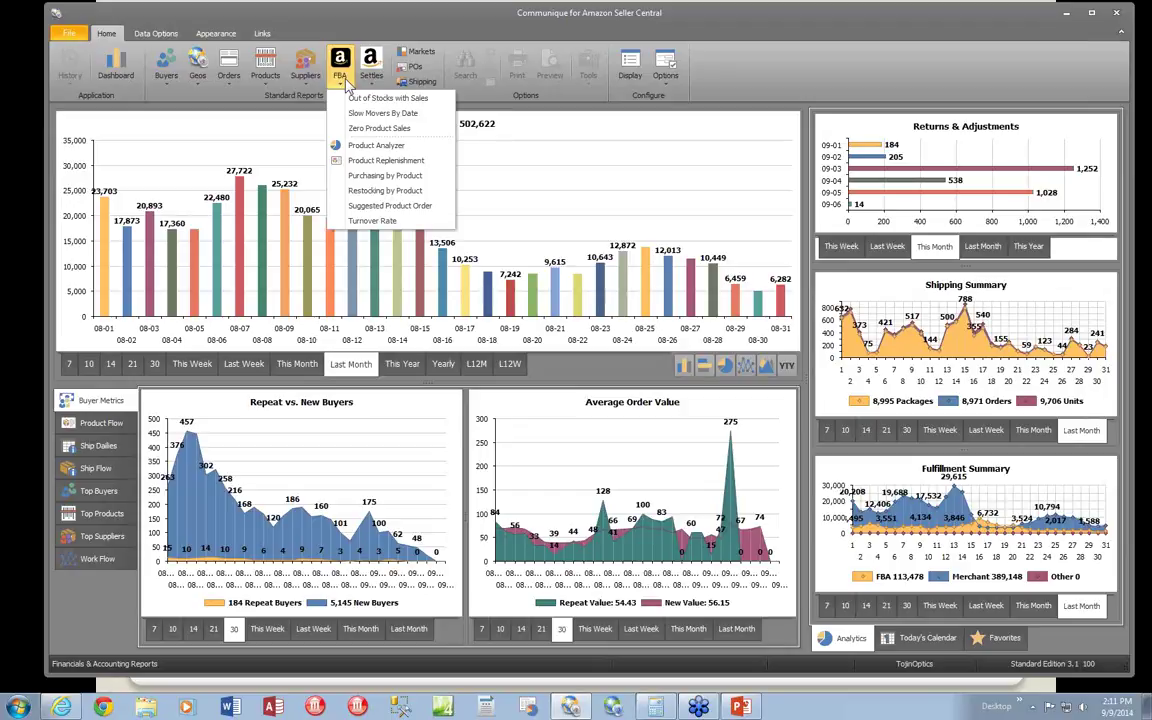
click(376, 86)
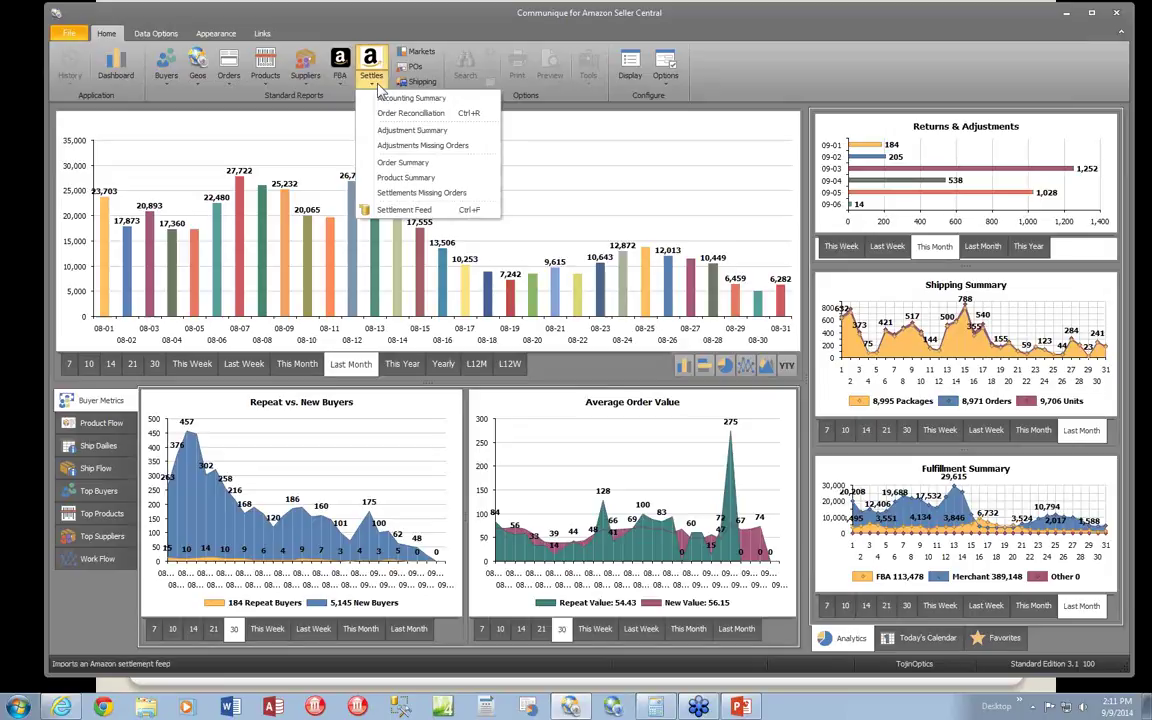
Retrieve the order data feeds imported within the 90 Day range, and display the commands available for the feeds.
click(228, 80)
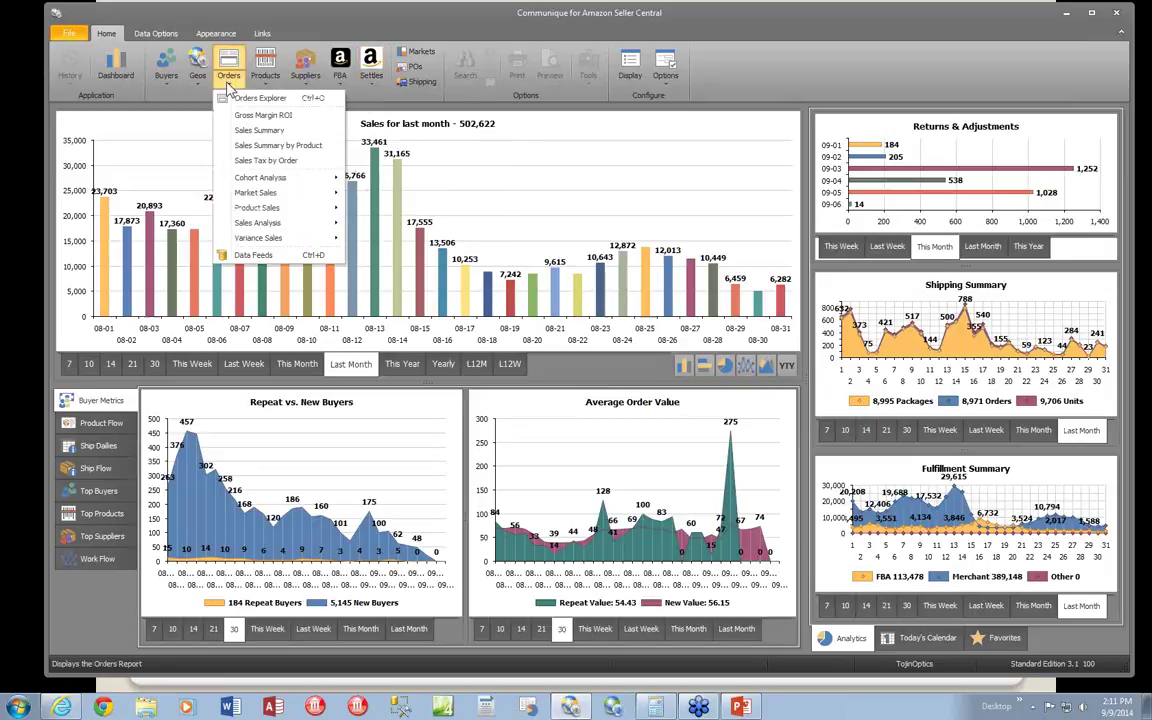
click(253, 255)
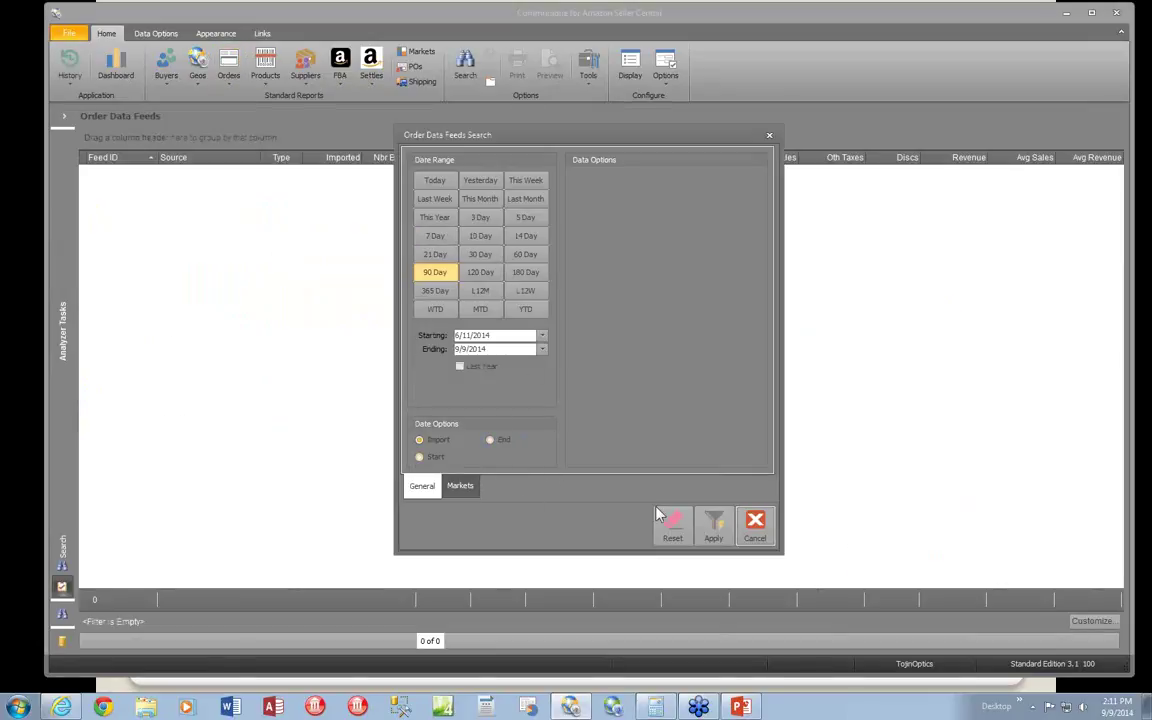
click(713, 525)
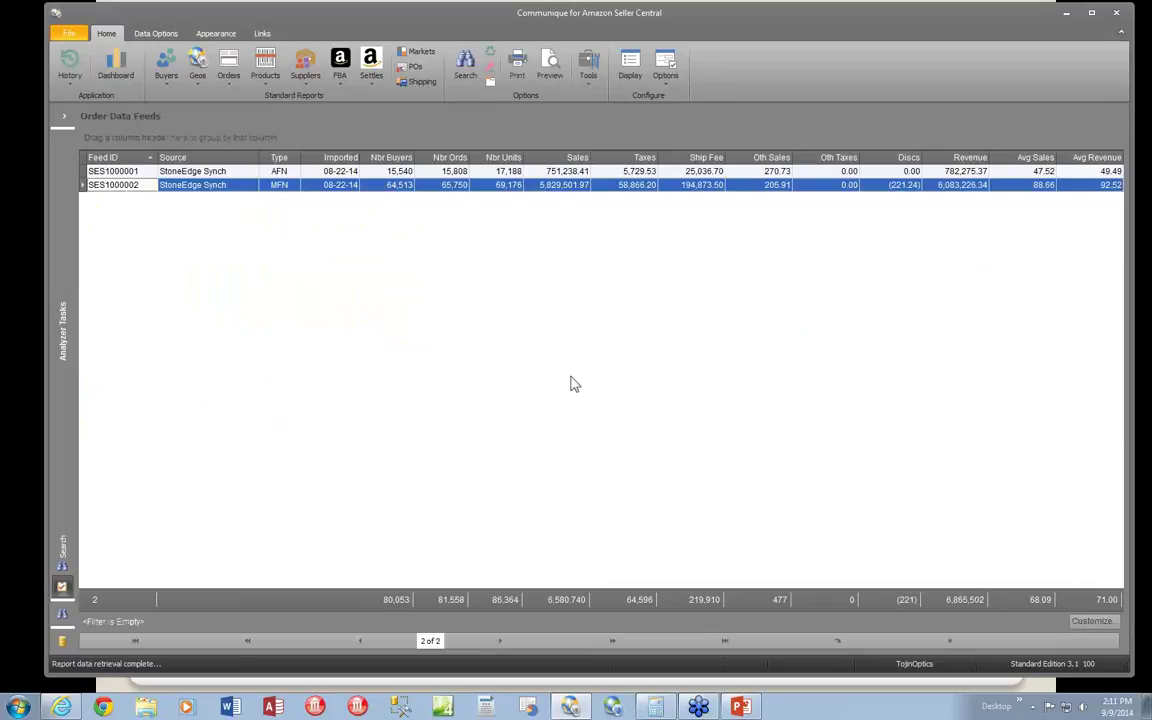
right_click(560, 346)
click(578, 353)
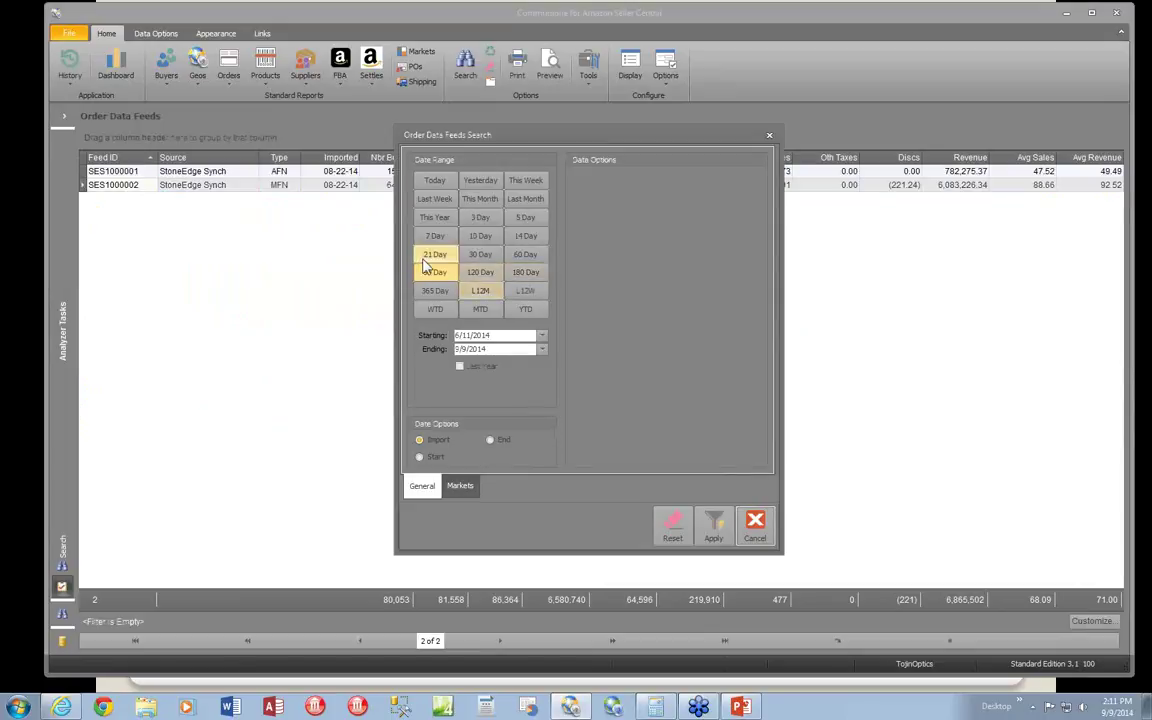
click(713, 528)
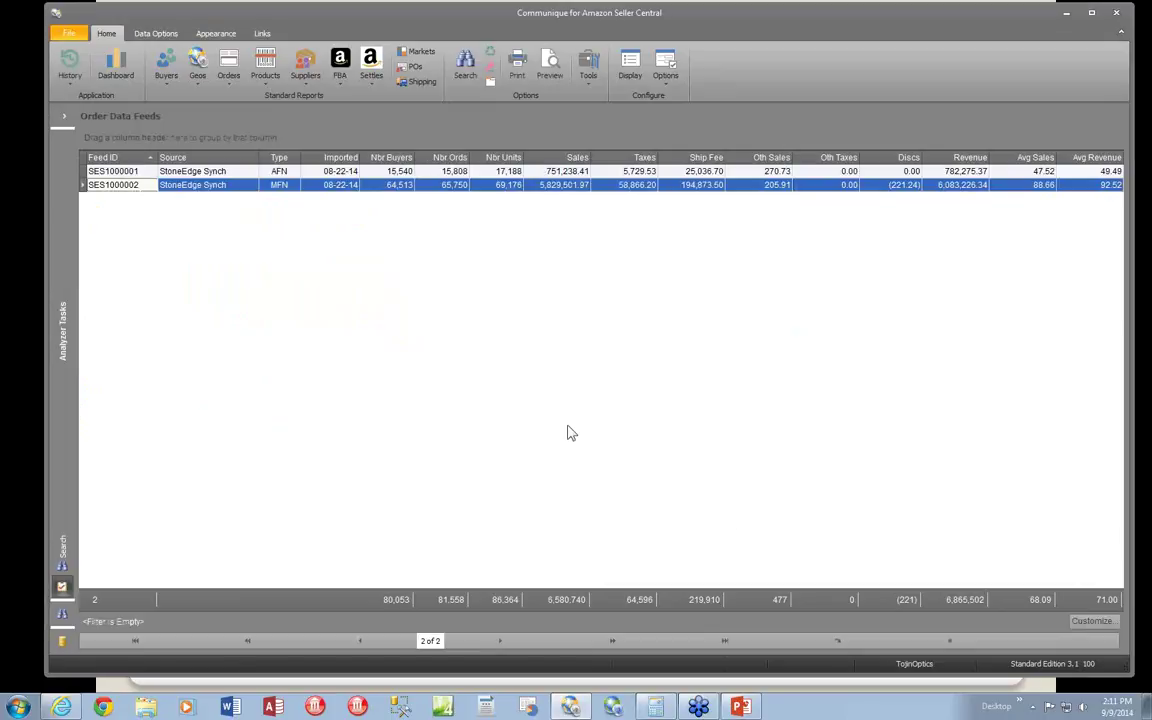
right_click(512, 356)
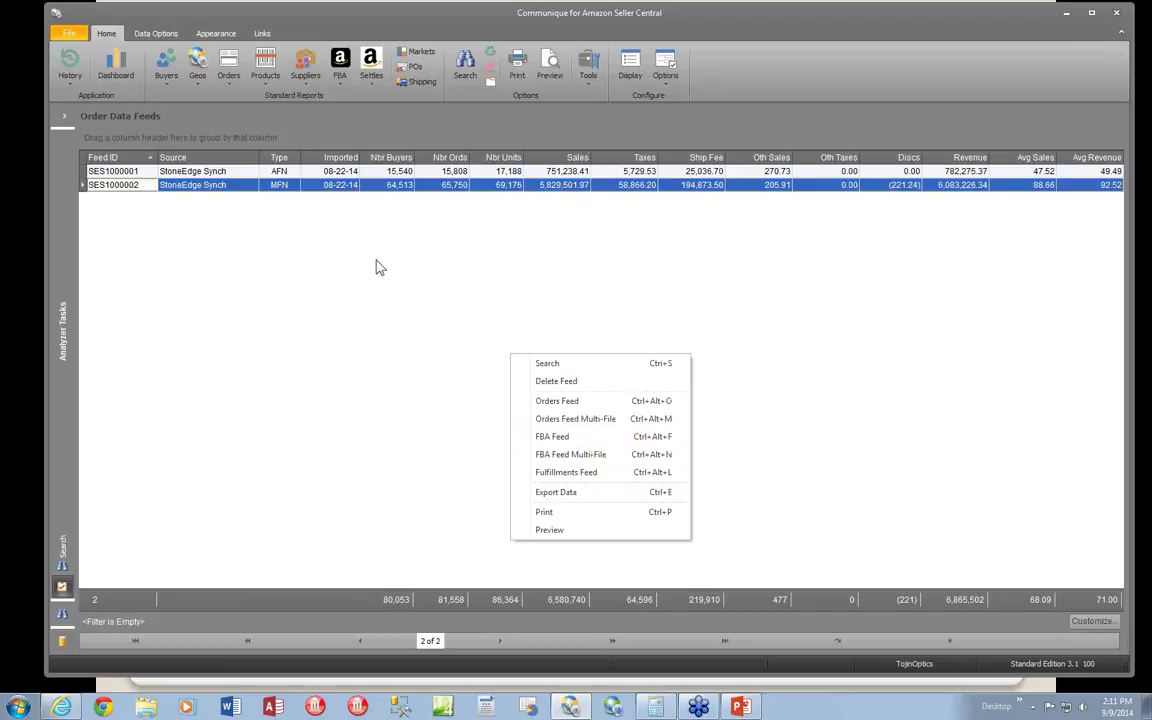
Retrieve the settlement data feeds for the 30 Day range, filtered by import date.
click(376, 84)
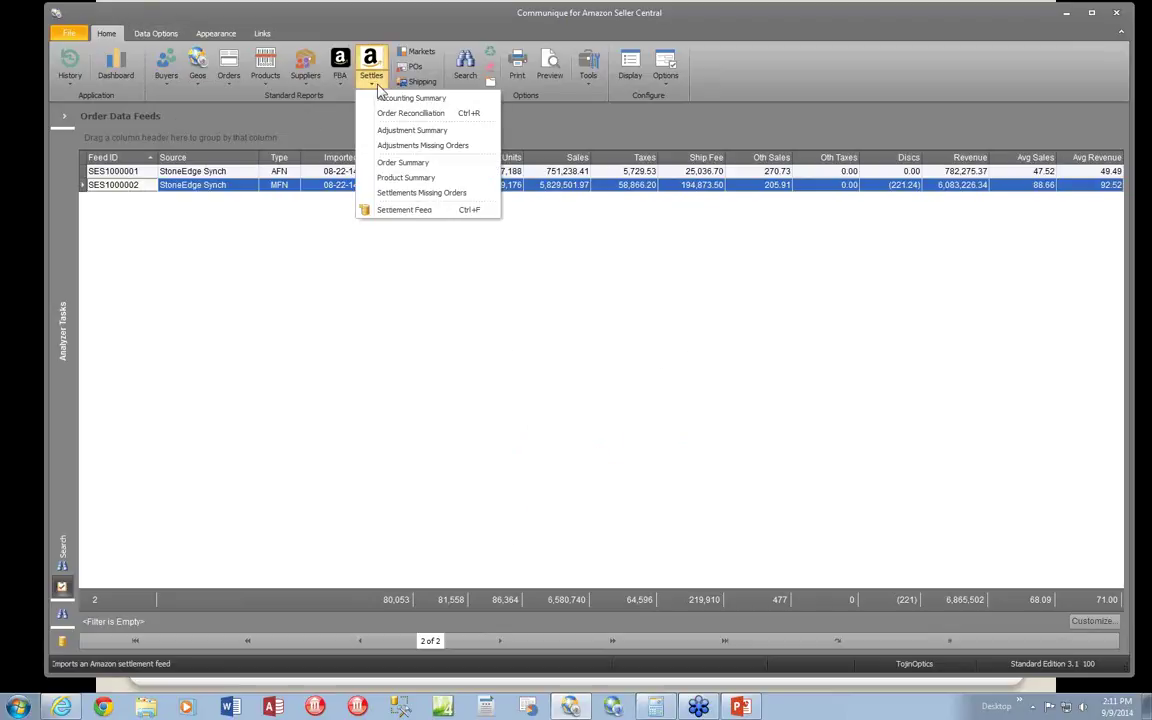
click(415, 211)
right_click(521, 329)
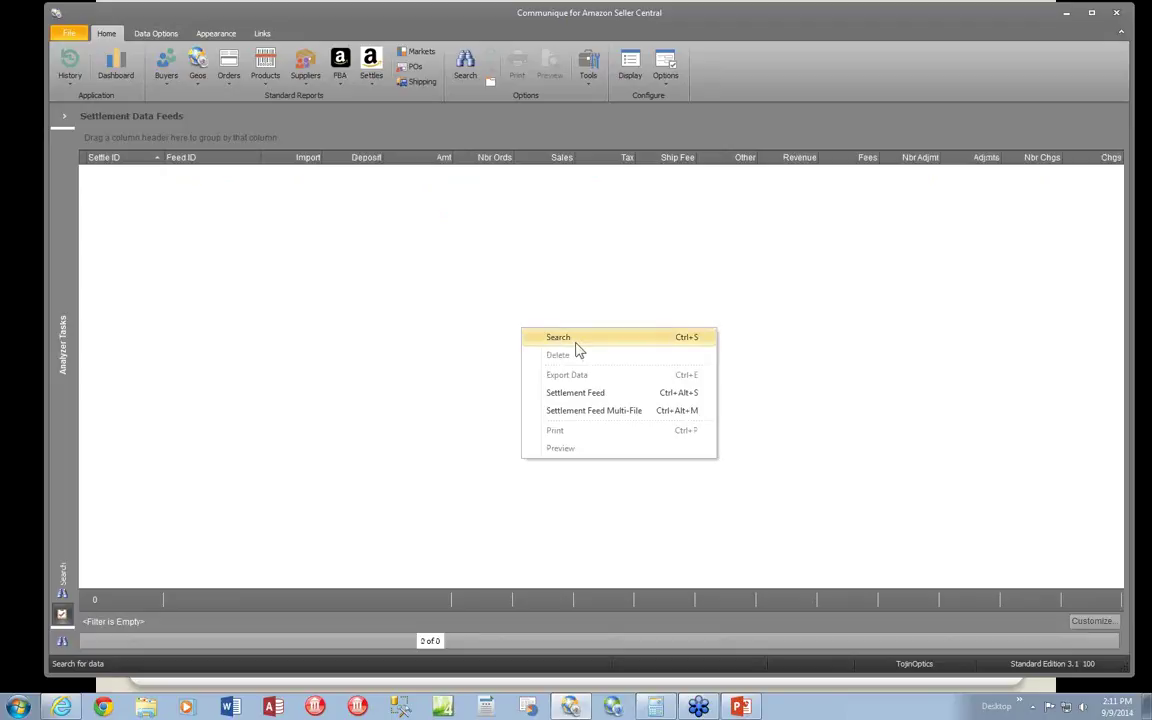
click(572, 341)
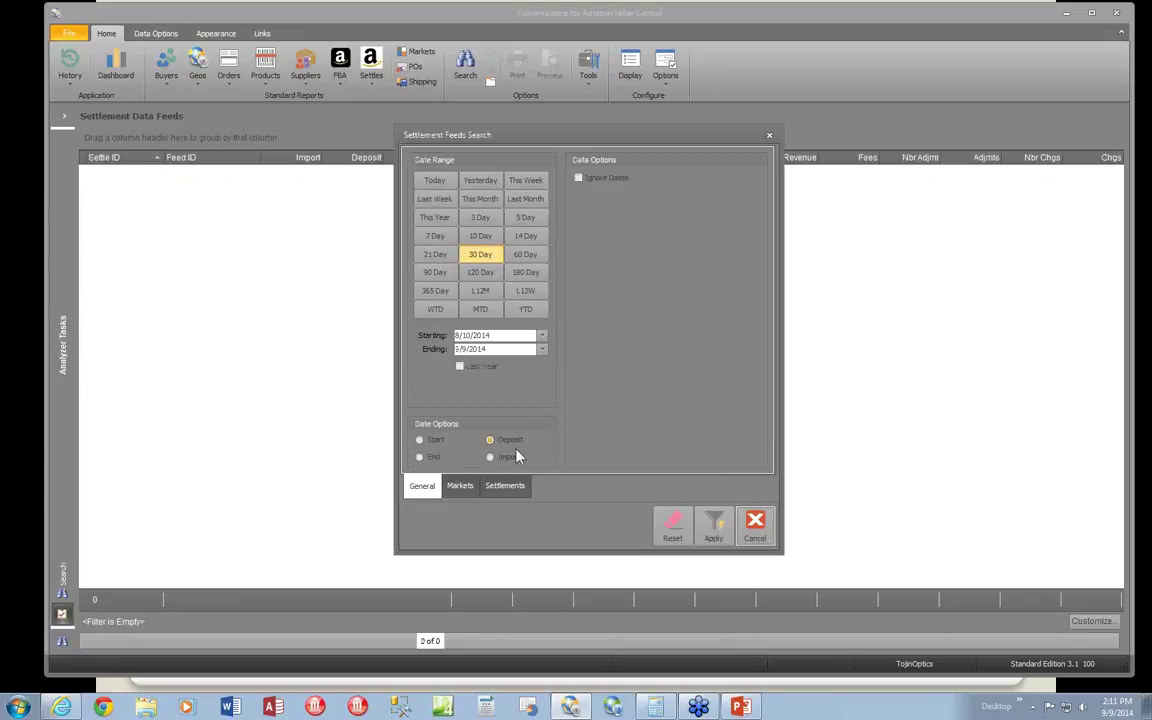
click(489, 457)
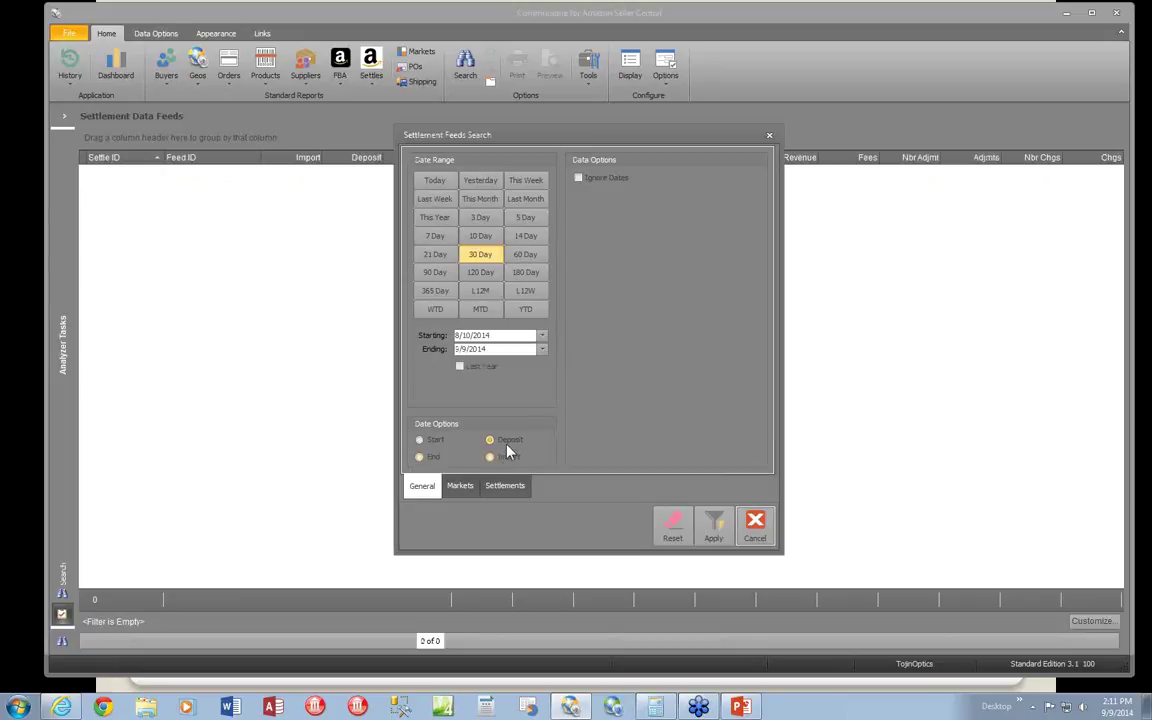
click(713, 524)
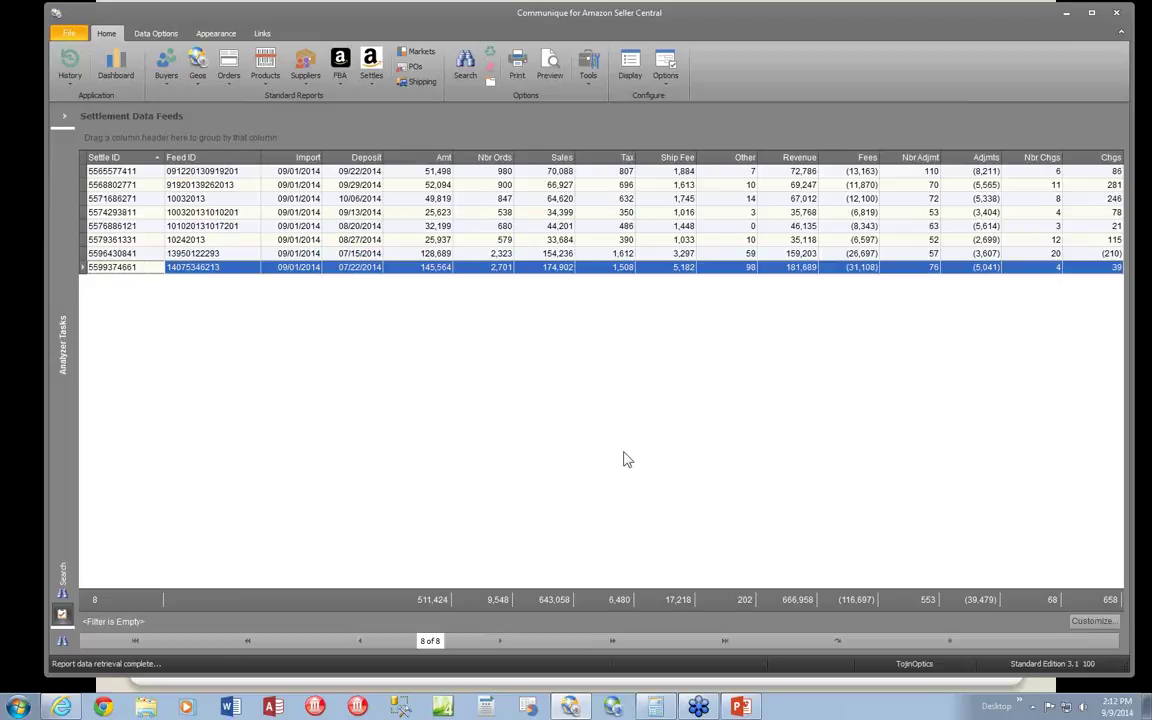
Add the Start and End columns to the settlement data feeds display.
click(632, 68)
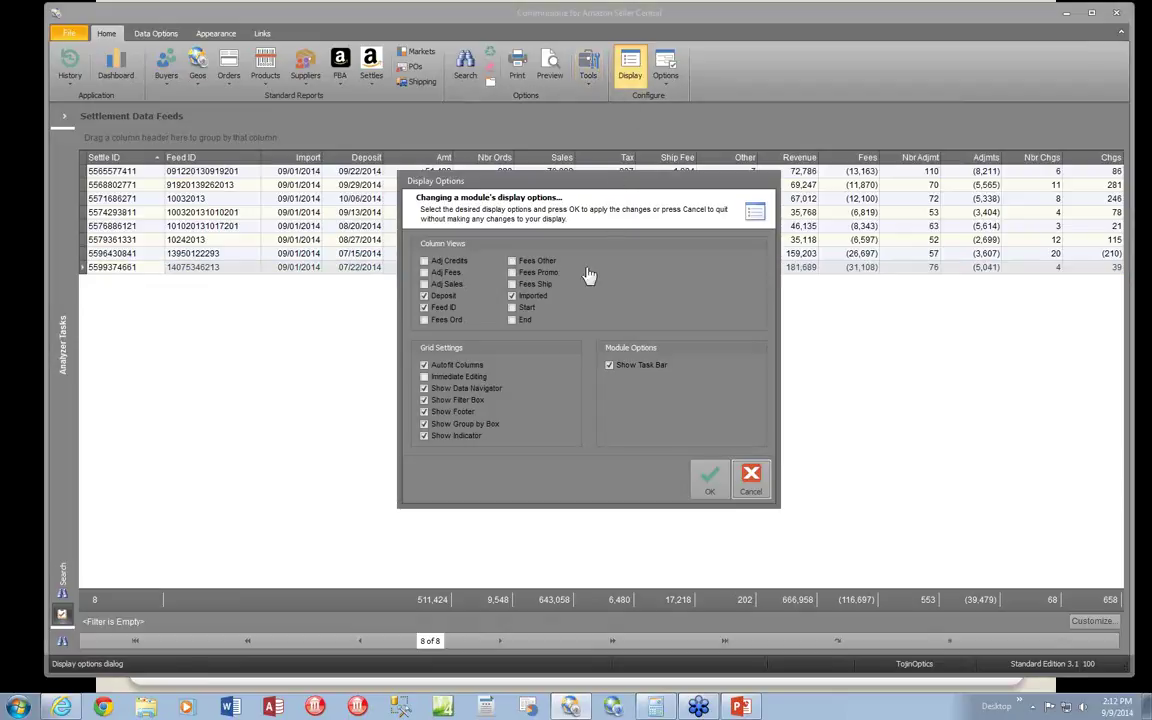
click(526, 308)
click(526, 319)
click(709, 478)
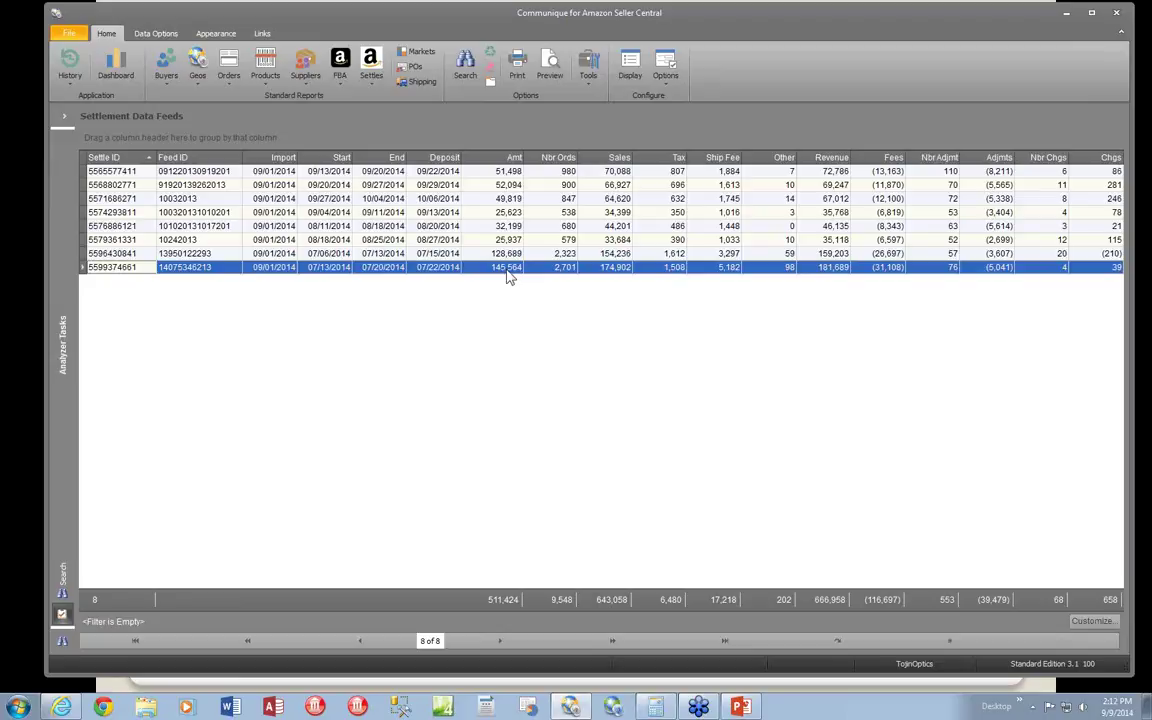
Search the settlement data feeds for the date range 8/1/2014 to 8/31/2014.
right_click(514, 376)
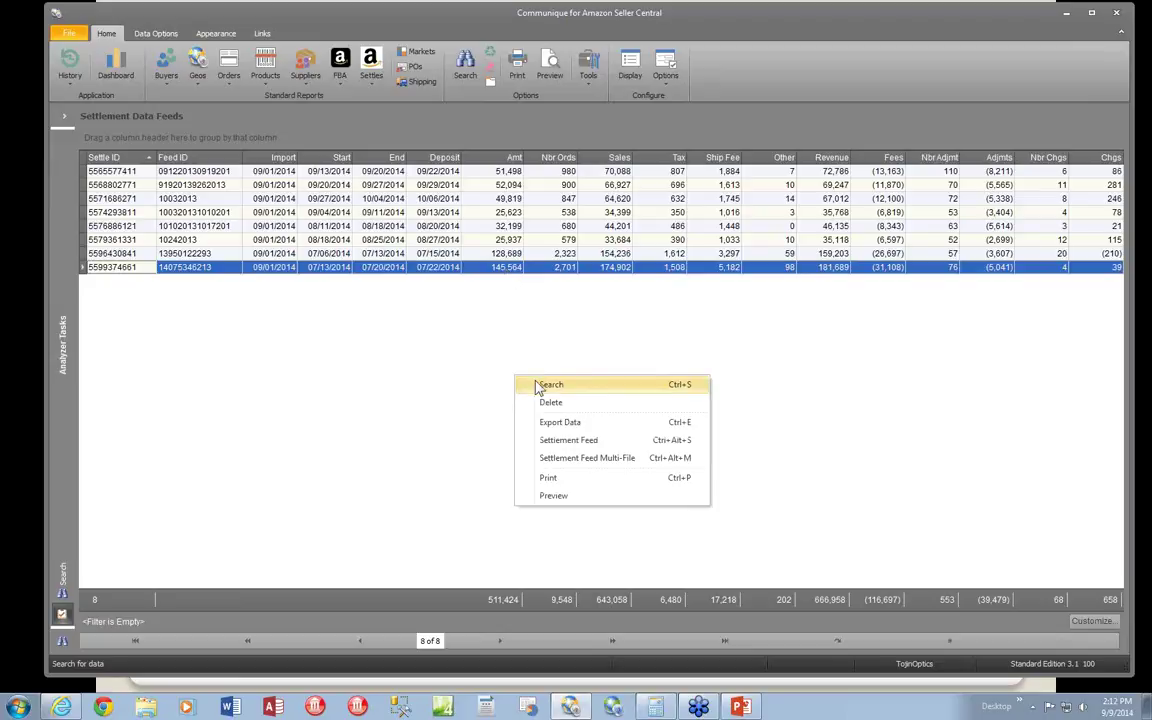
click(522, 380)
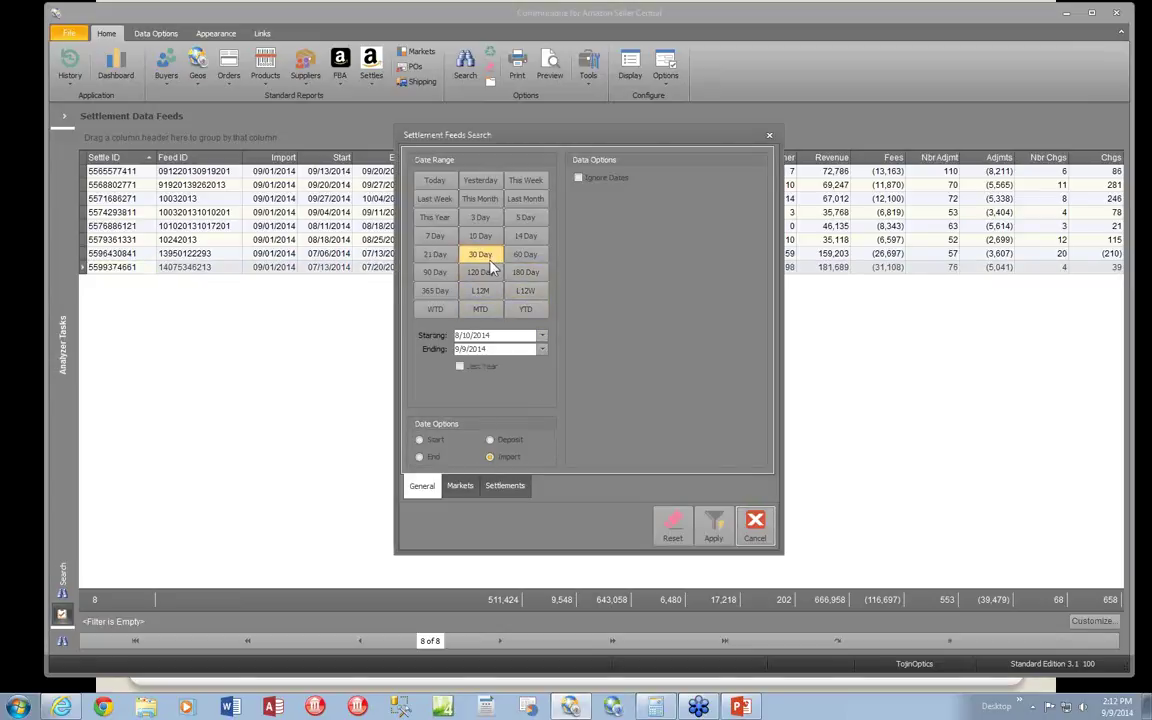
click(541, 335)
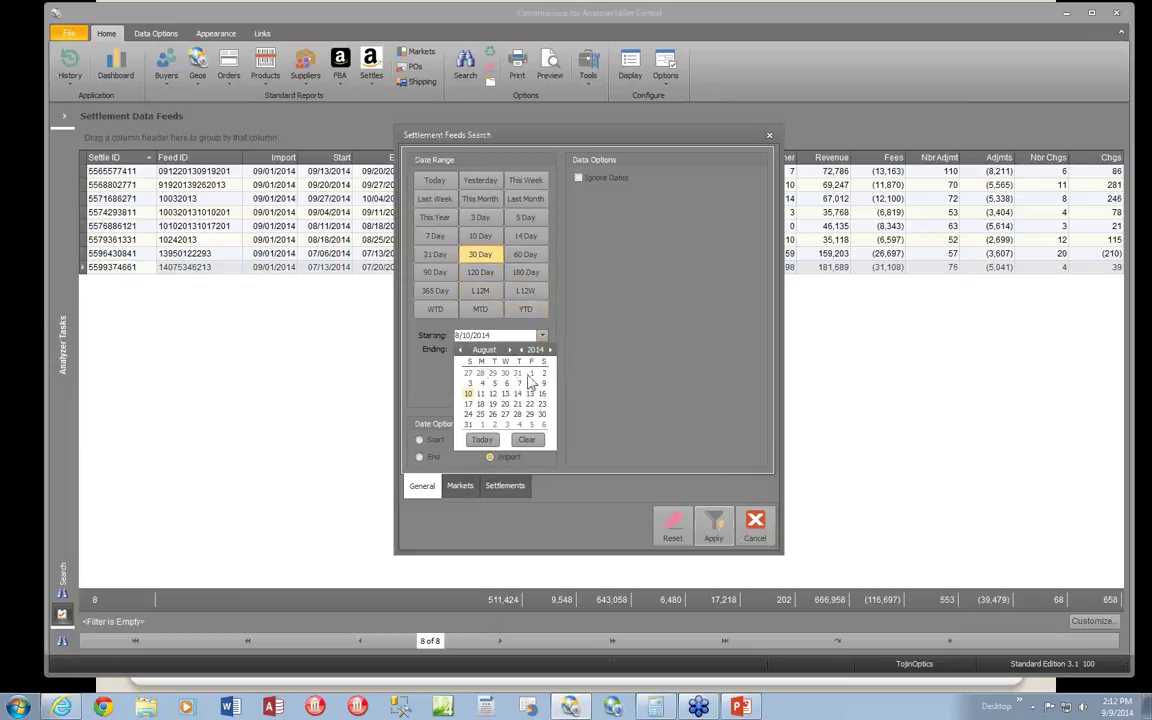
click(532, 374)
click(542, 350)
click(460, 363)
click(469, 439)
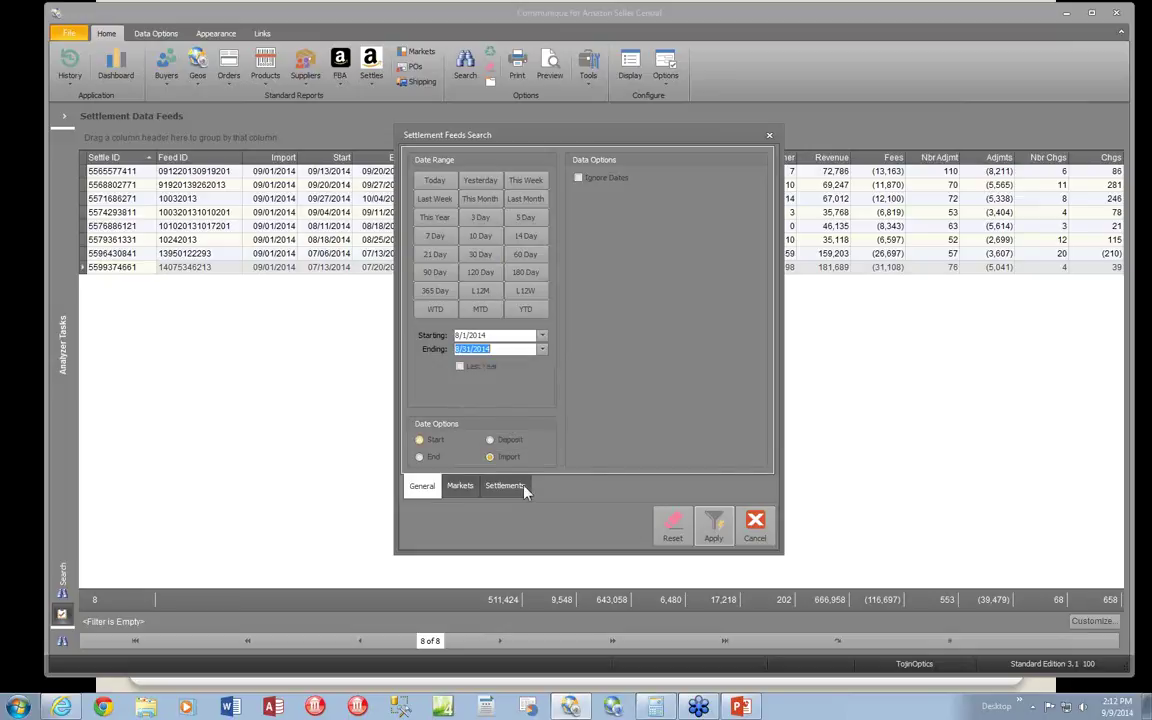
click(713, 525)
right_click(588, 352)
click(627, 373)
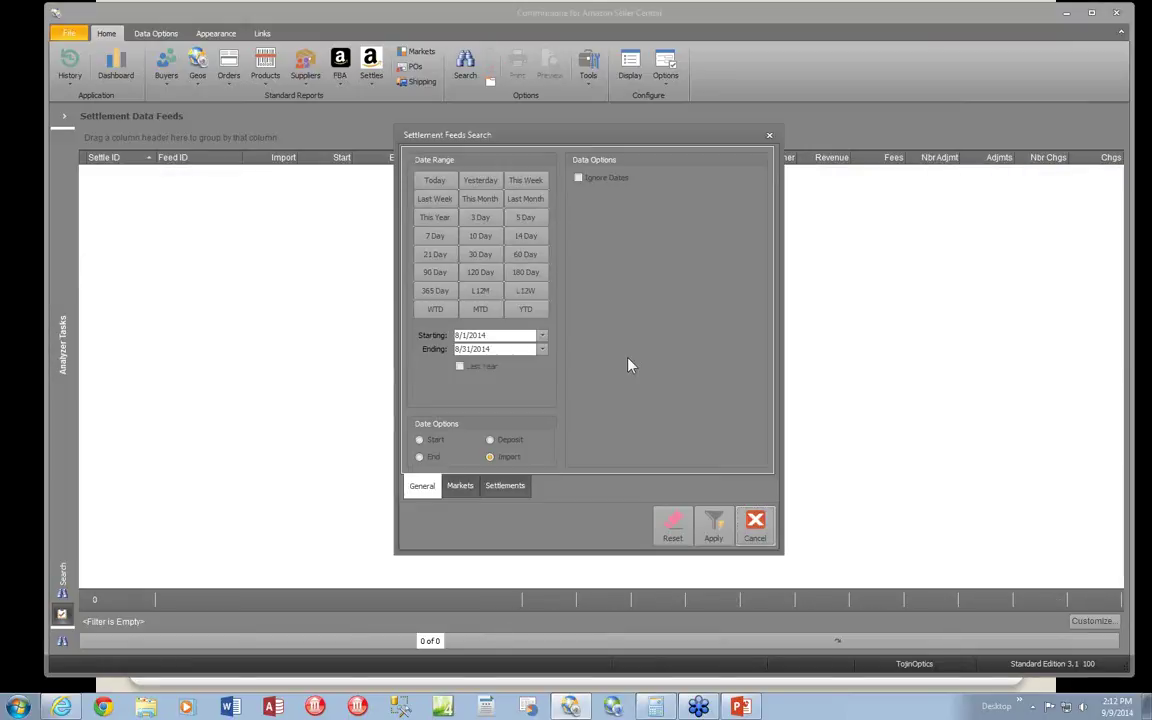
click(713, 525)
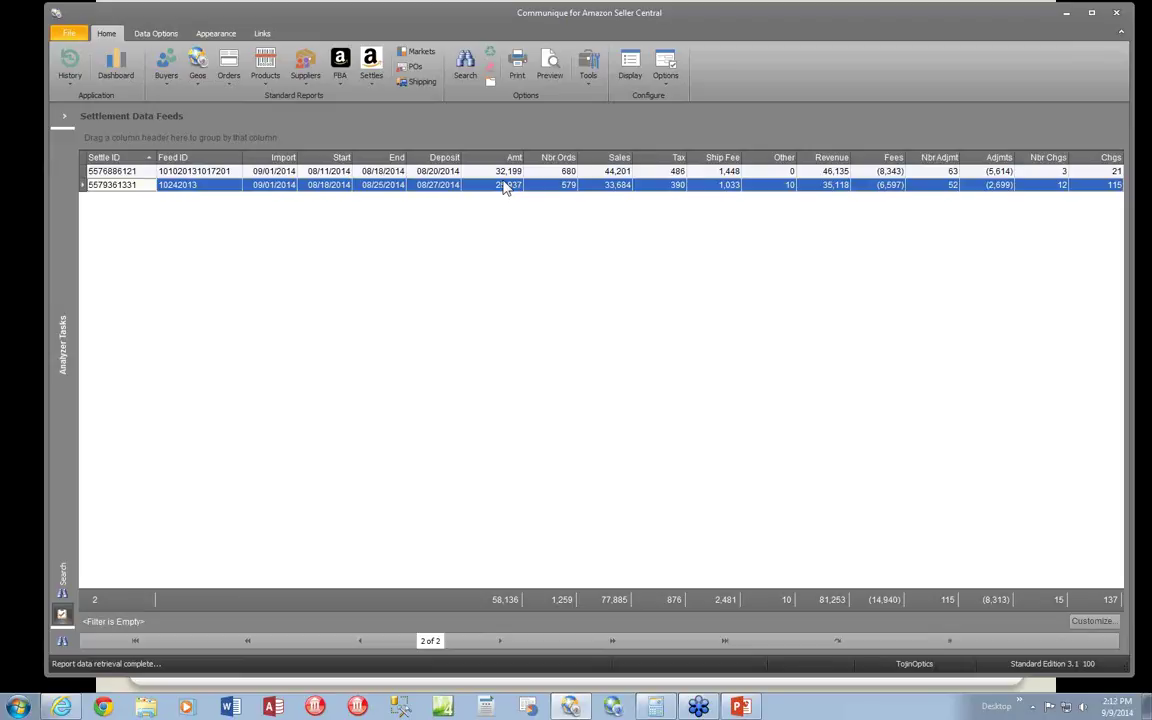
Run the settlement Accounting Summary for Last Month by transaction date, covering all fulfillment types.
click(371, 76)
click(414, 100)
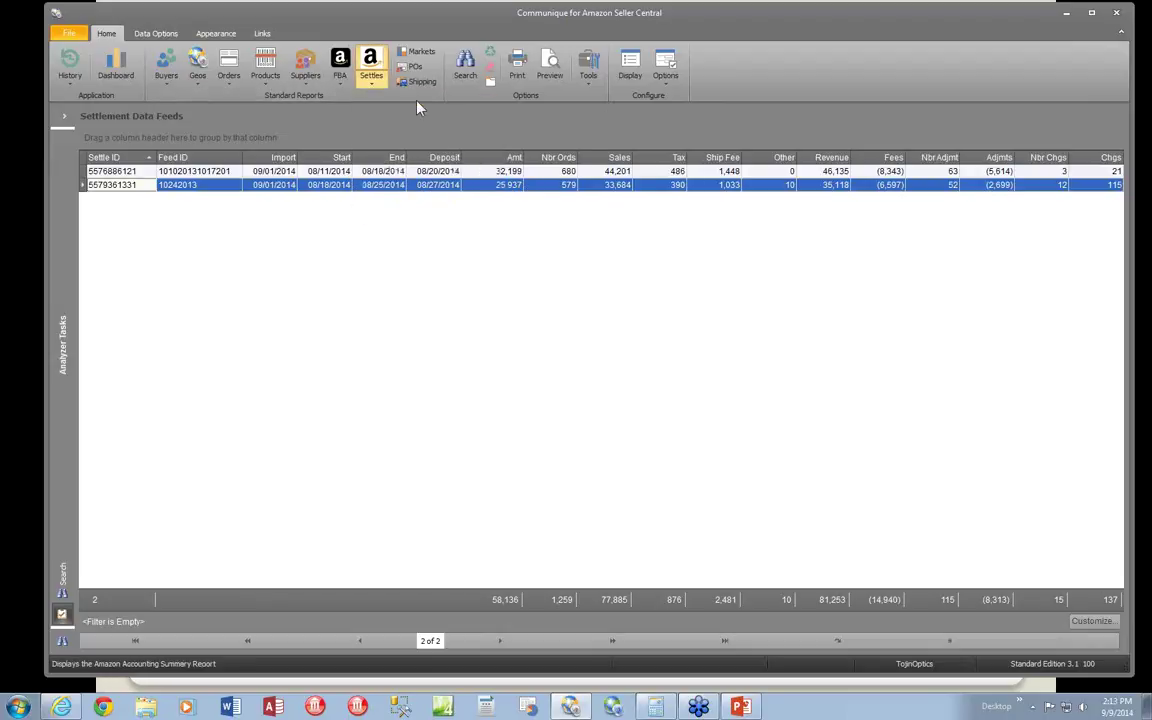
right_click(594, 314)
click(667, 327)
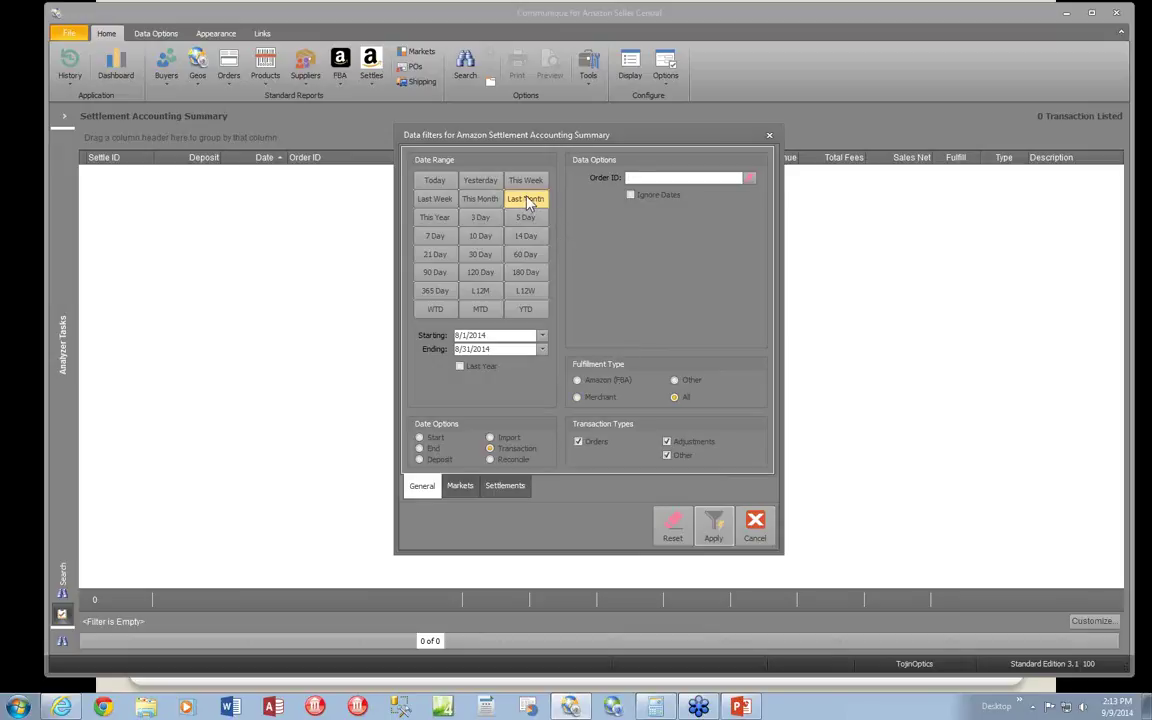
click(713, 530)
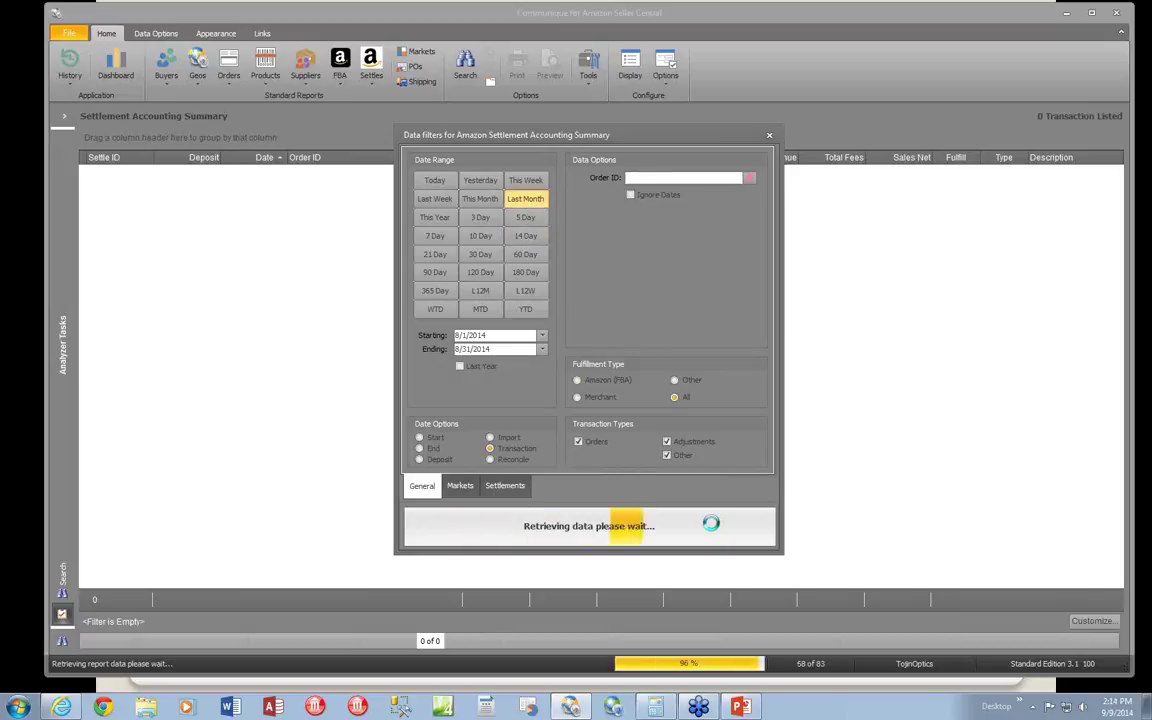
right_click(690, 418)
click(705, 497)
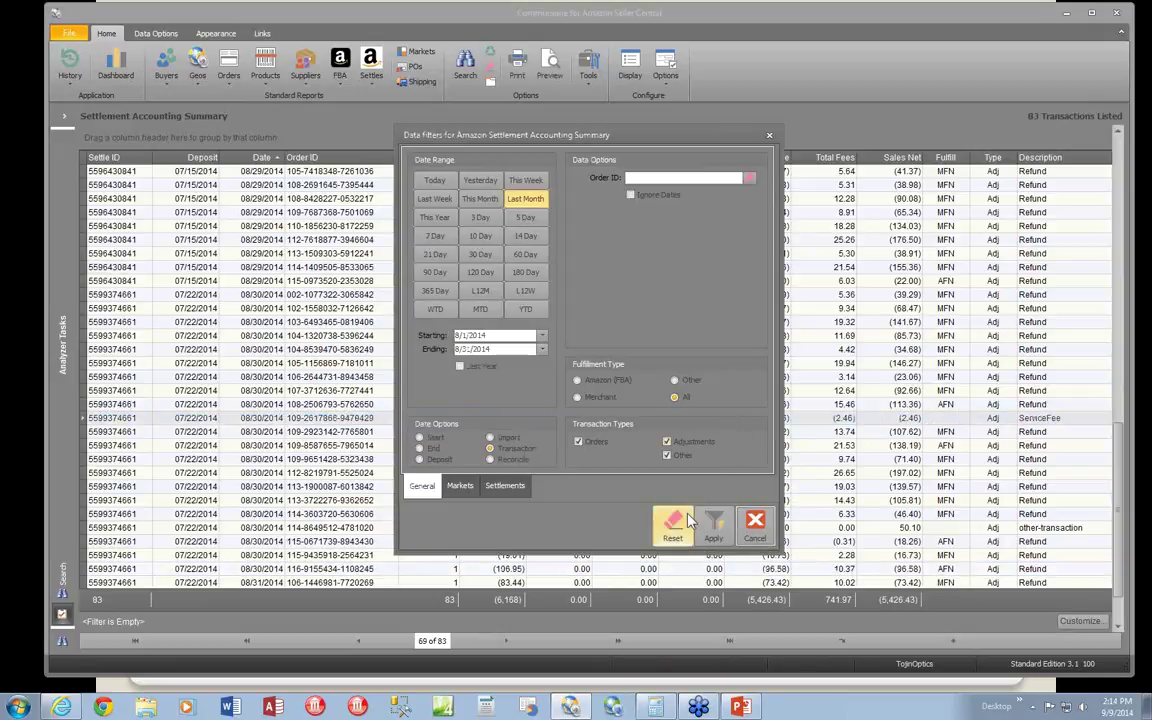
click(750, 525)
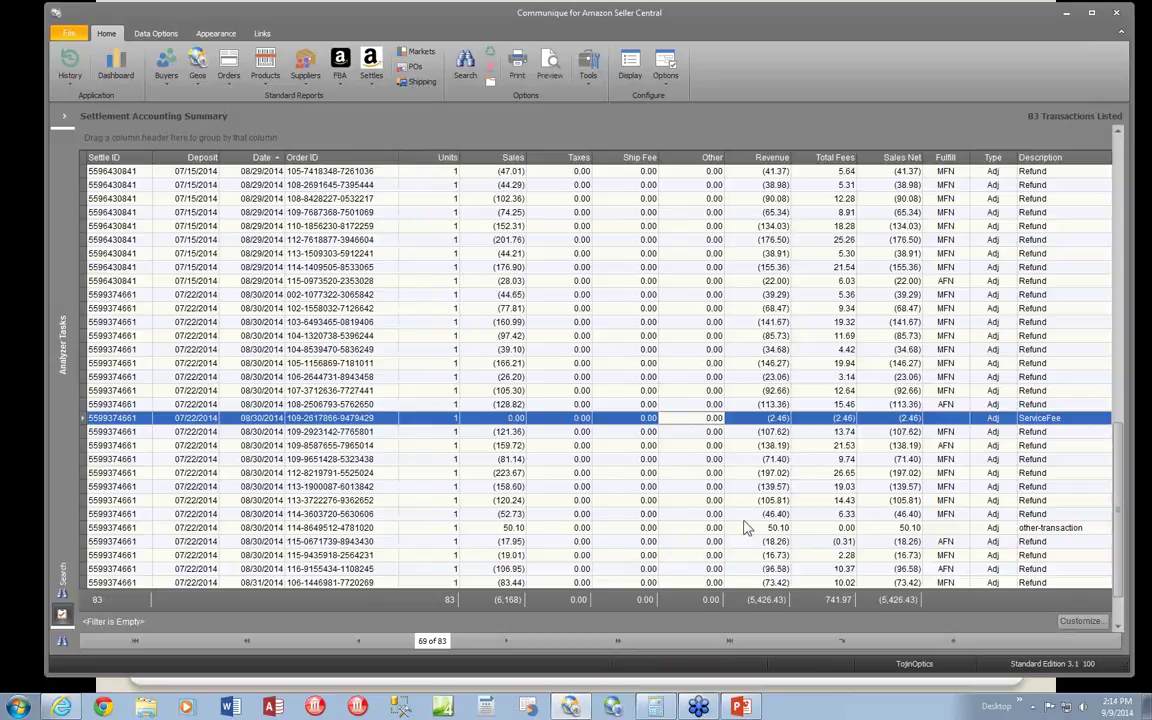
Rerun the Settlement Accounting Summary for Last Month with orders, adjustments and other transactions included.
click(1117, 147)
click(1117, 147)
right_click(814, 293)
click(845, 302)
click(578, 442)
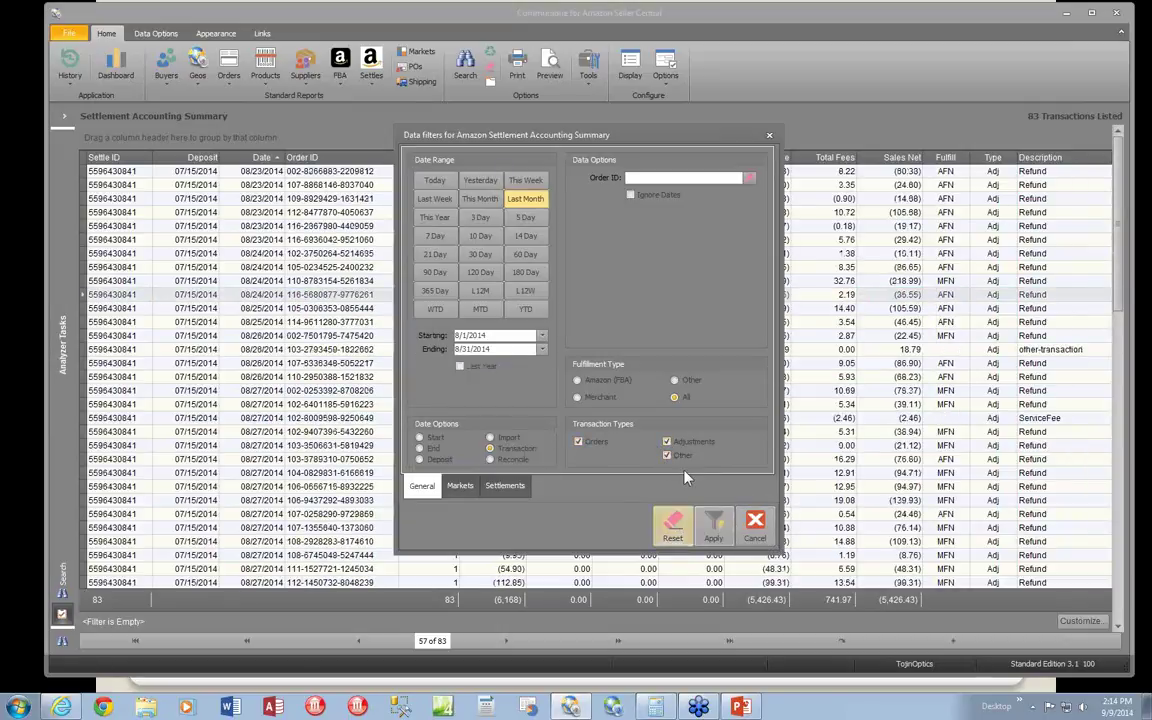
click(713, 525)
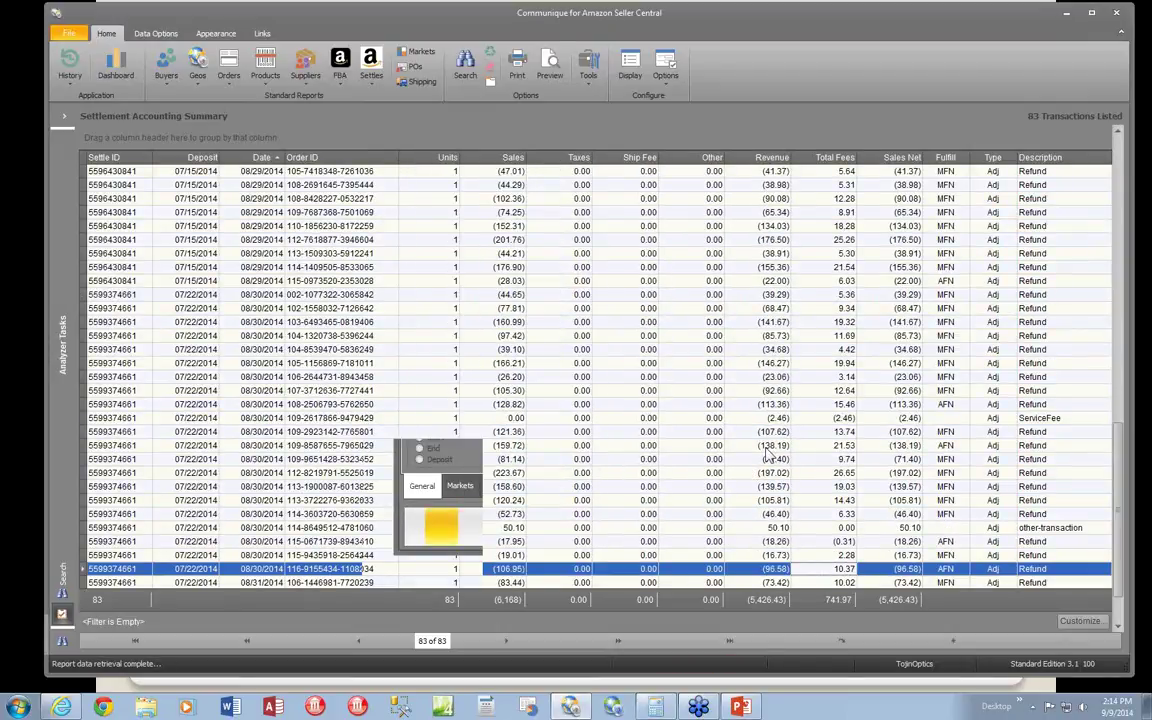
Switch to the TojinJewels.mdb database from the TojinJewels folder under Projects > Amazon > Database.
click(69, 34)
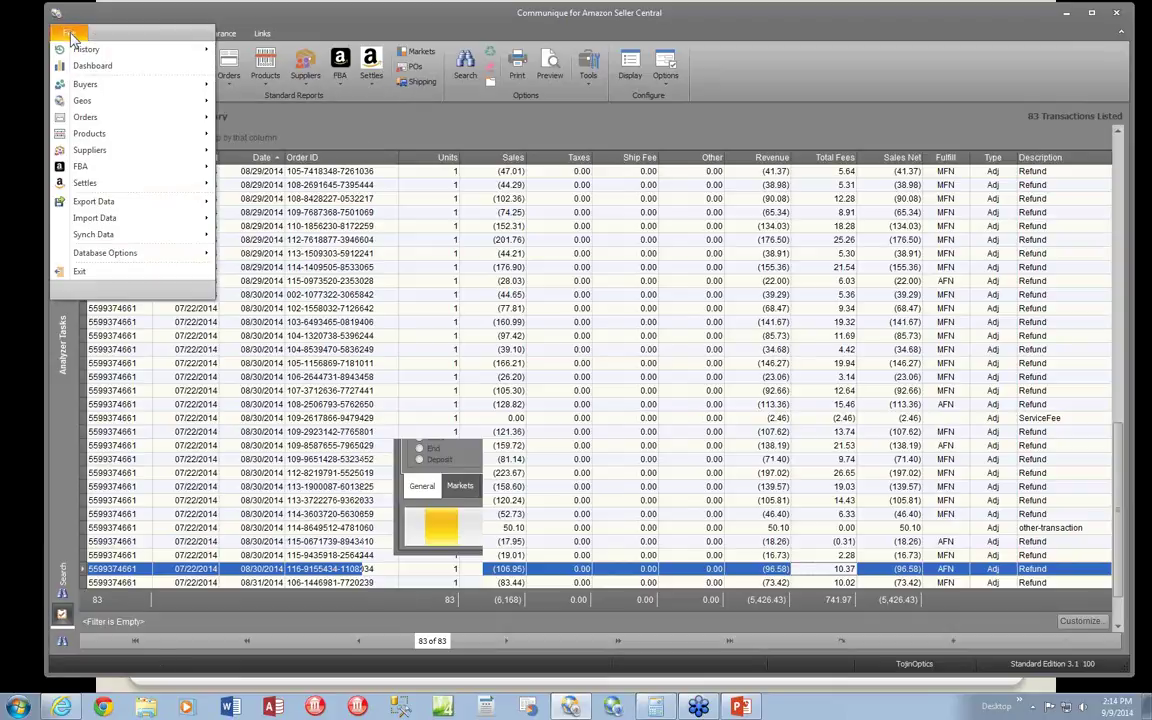
mouse_move(165, 256)
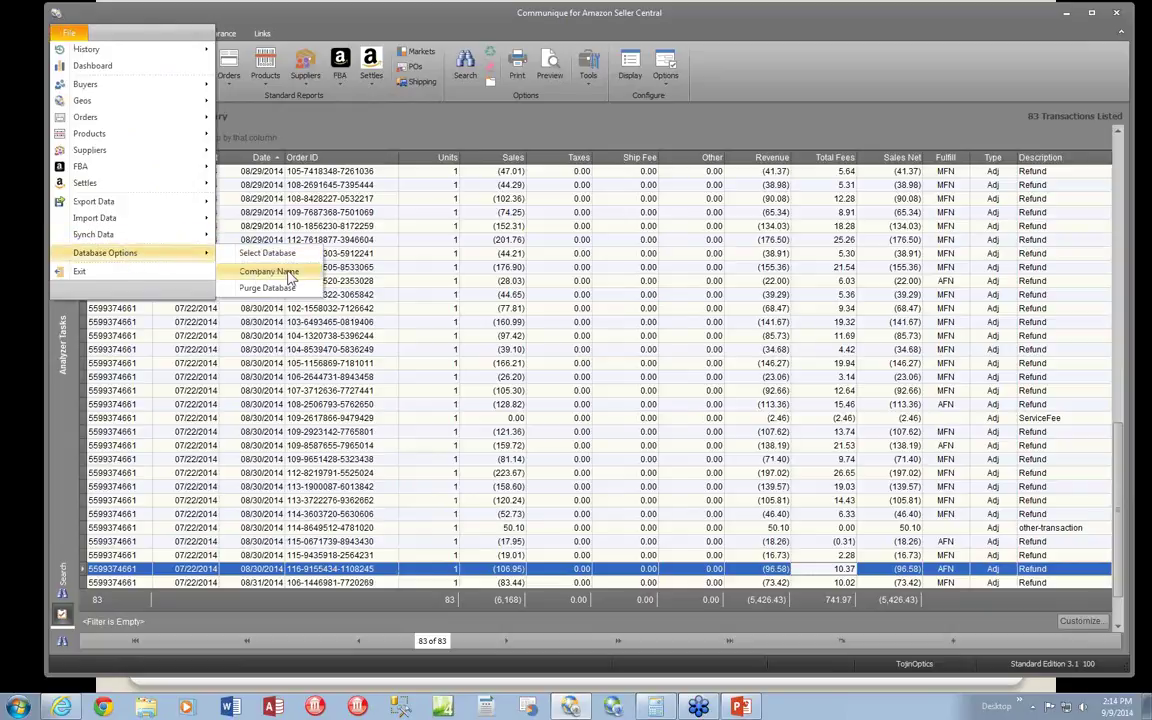
click(288, 253)
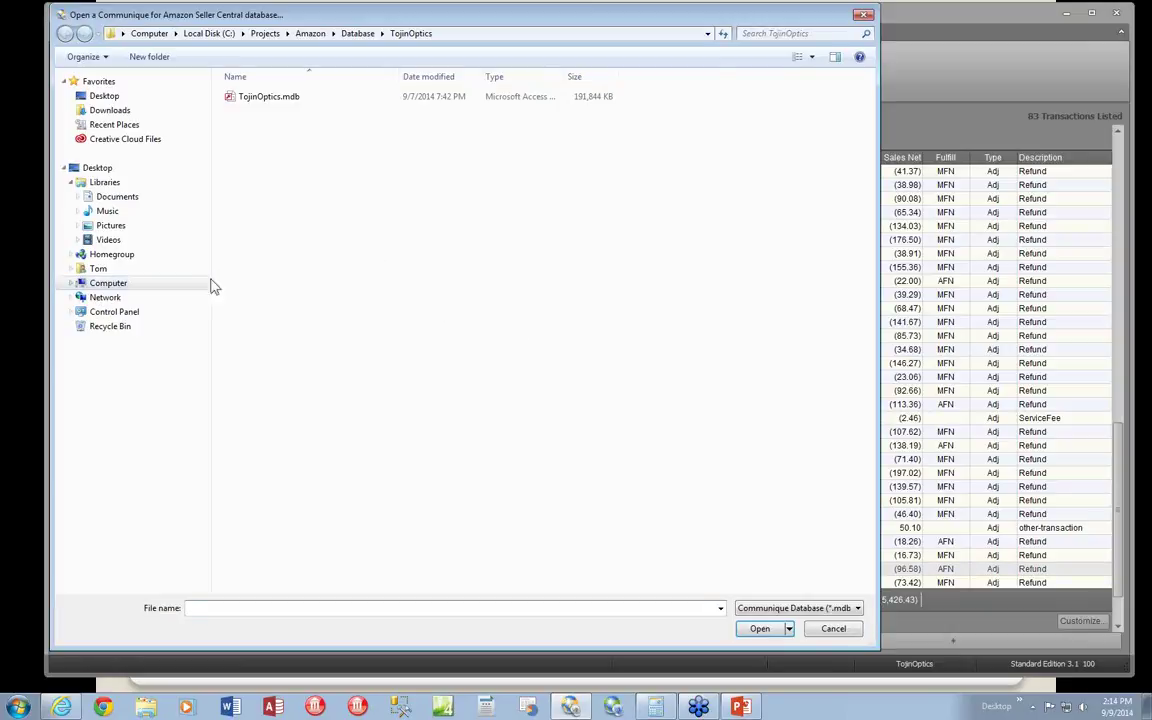
click(355, 33)
double_click(270, 380)
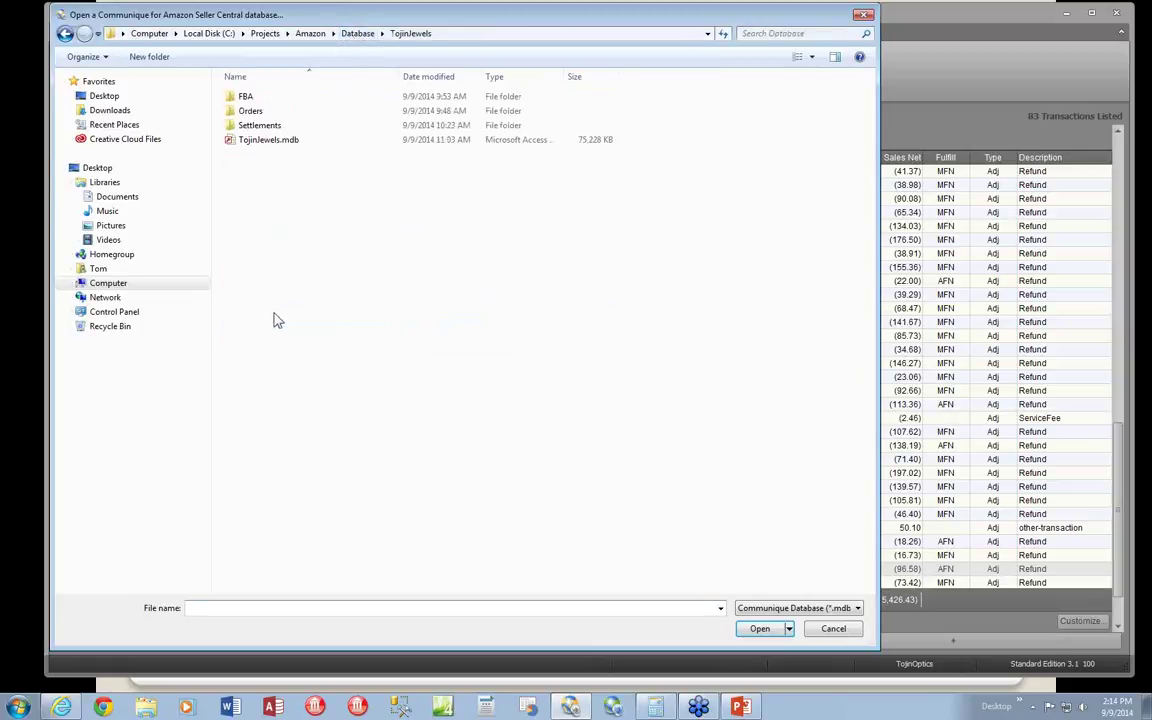
double_click(281, 146)
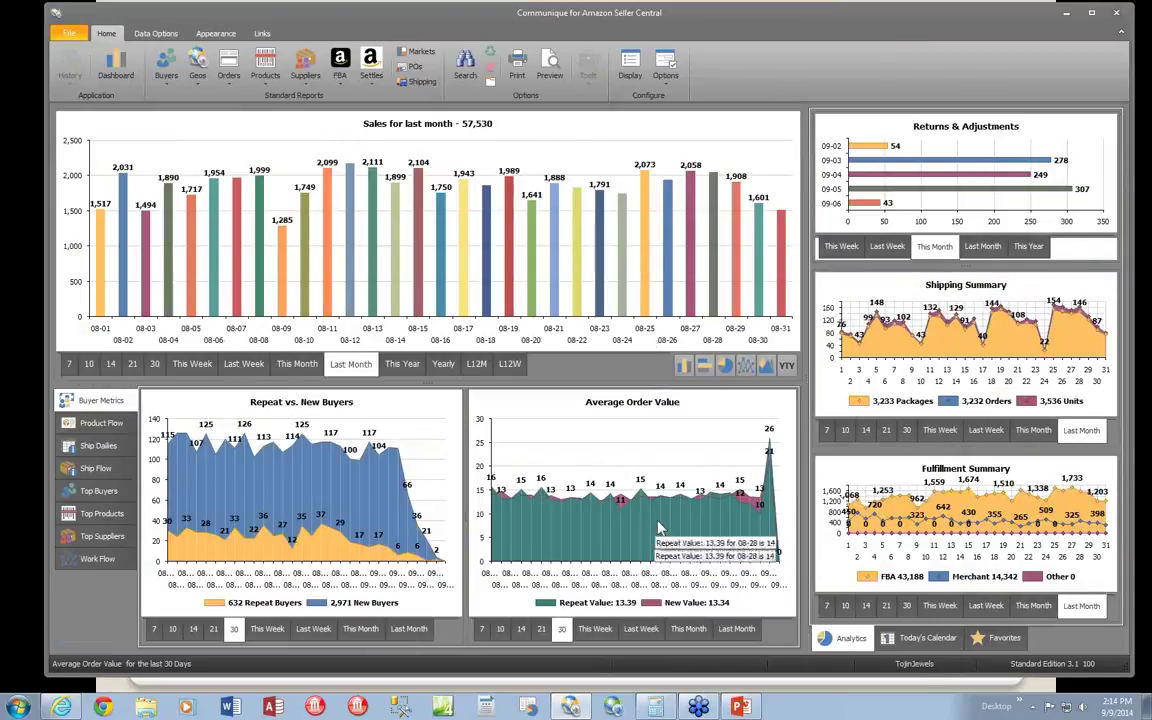
Try to run the settlement Accounting Summary for Last Month by transaction date with all transaction types.
click(374, 82)
click(402, 98)
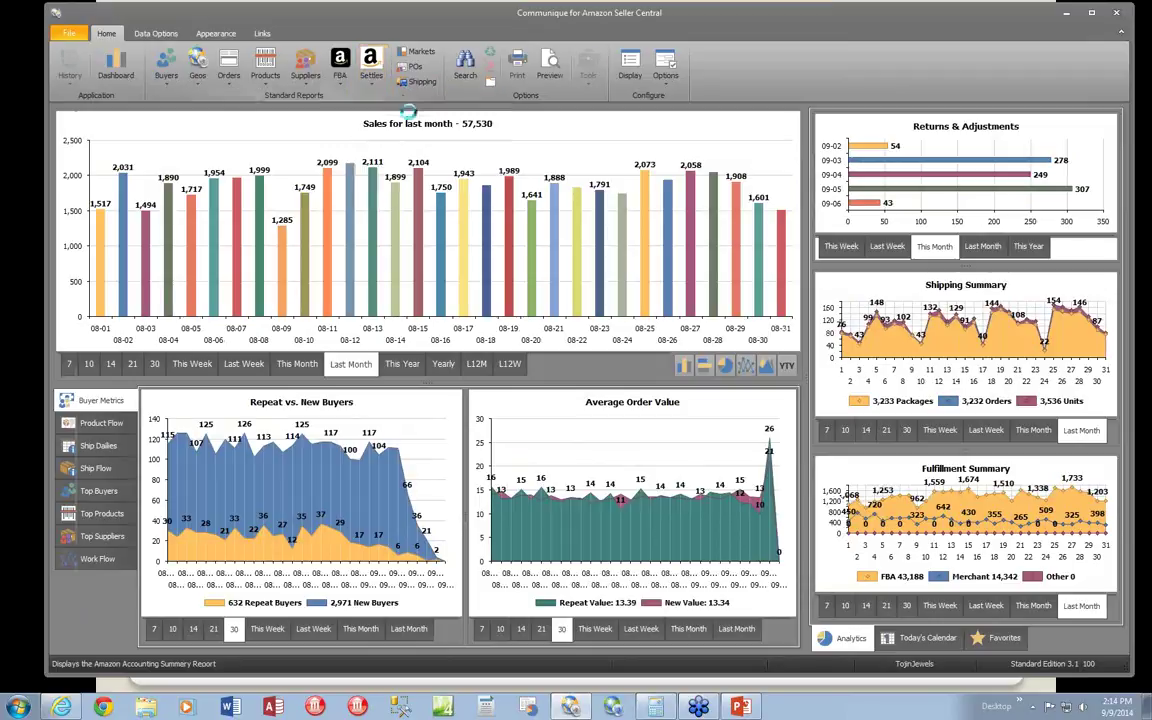
right_click(628, 341)
click(660, 349)
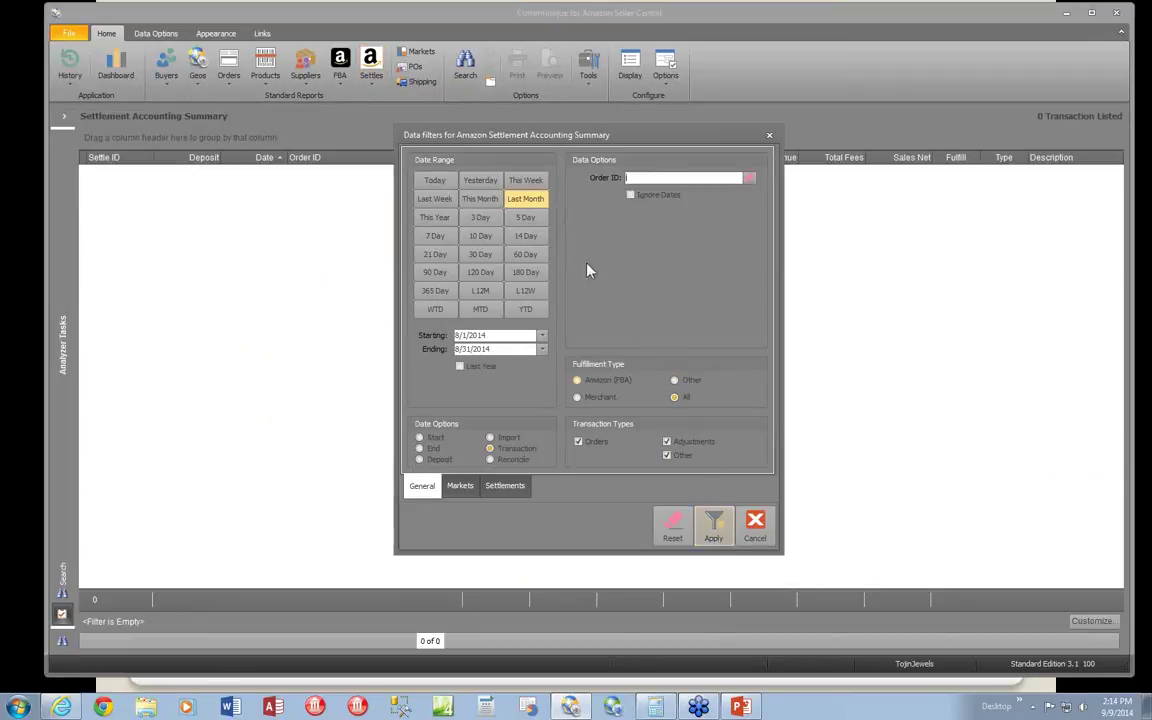
click(722, 530)
click(710, 400)
right_click(708, 397)
click(740, 403)
click(720, 530)
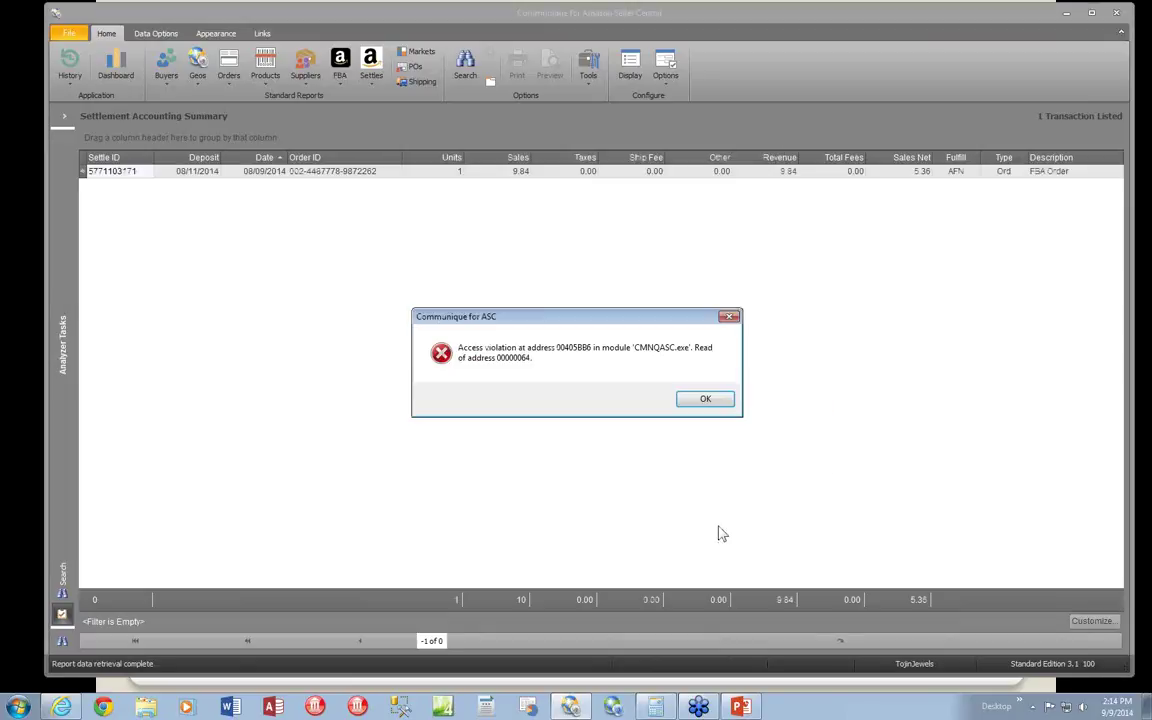
click(712, 396)
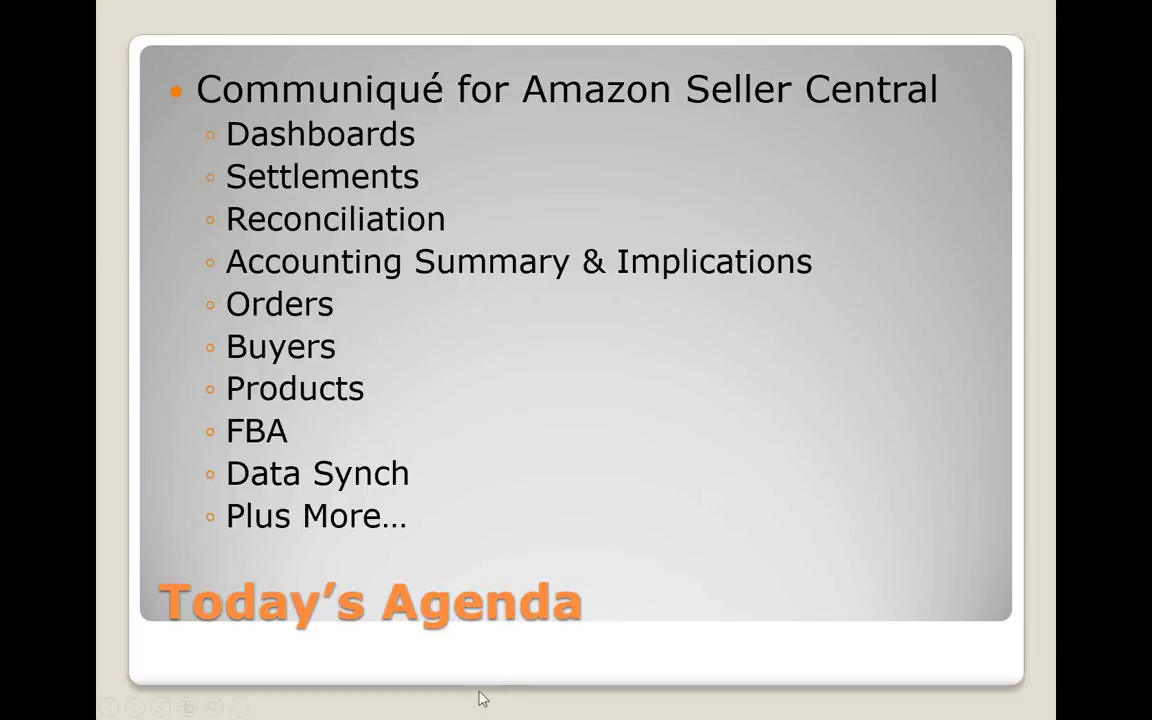
Reopen Communique for Amazon Seller Central and run the settlement Accounting Summary for Last Month by transaction date, covering all fulfillment and transaction types.
key(ctrl+t)
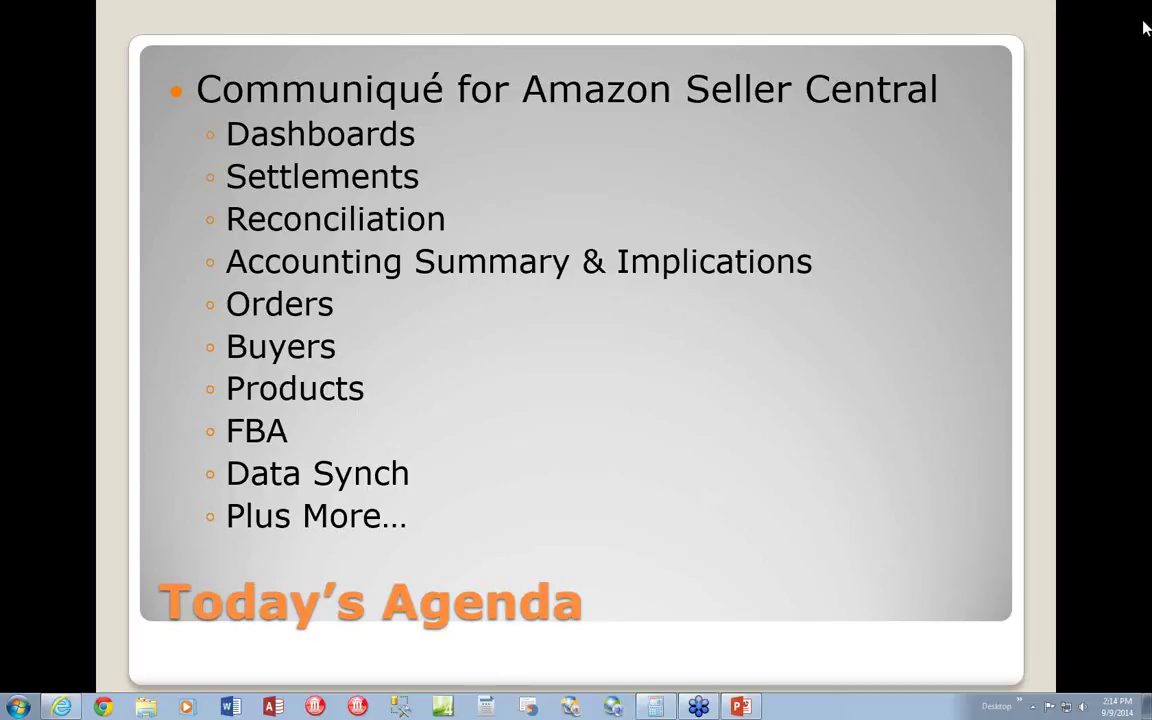
click(573, 708)
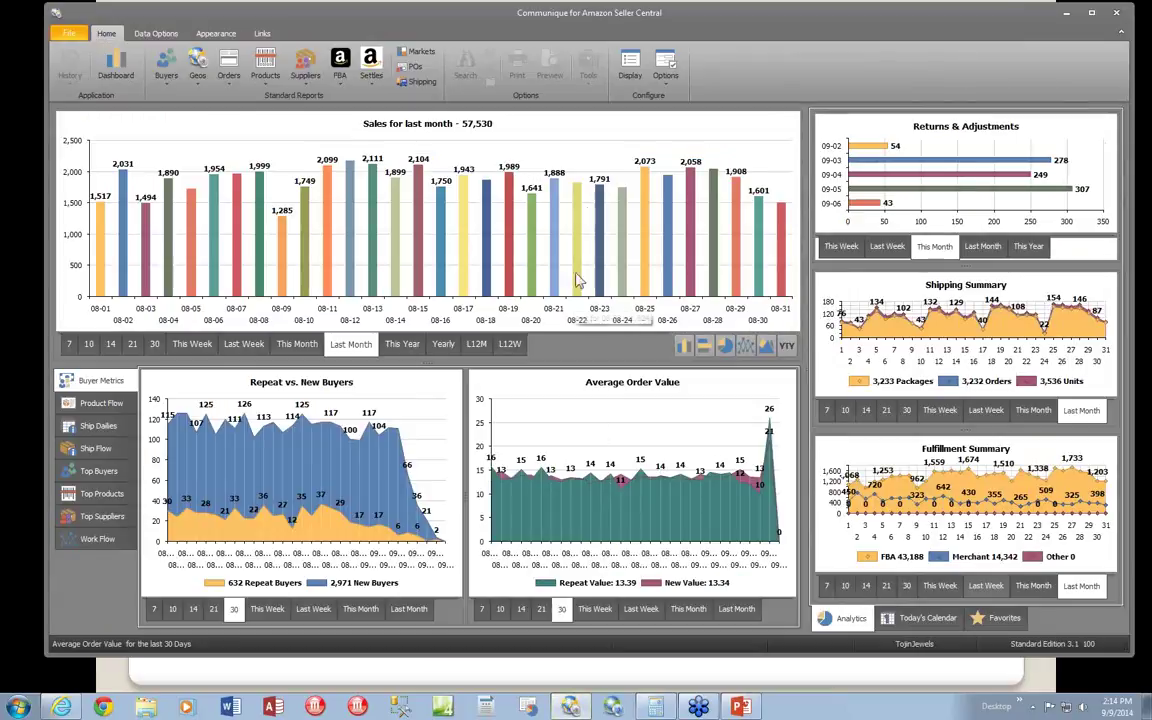
click(372, 75)
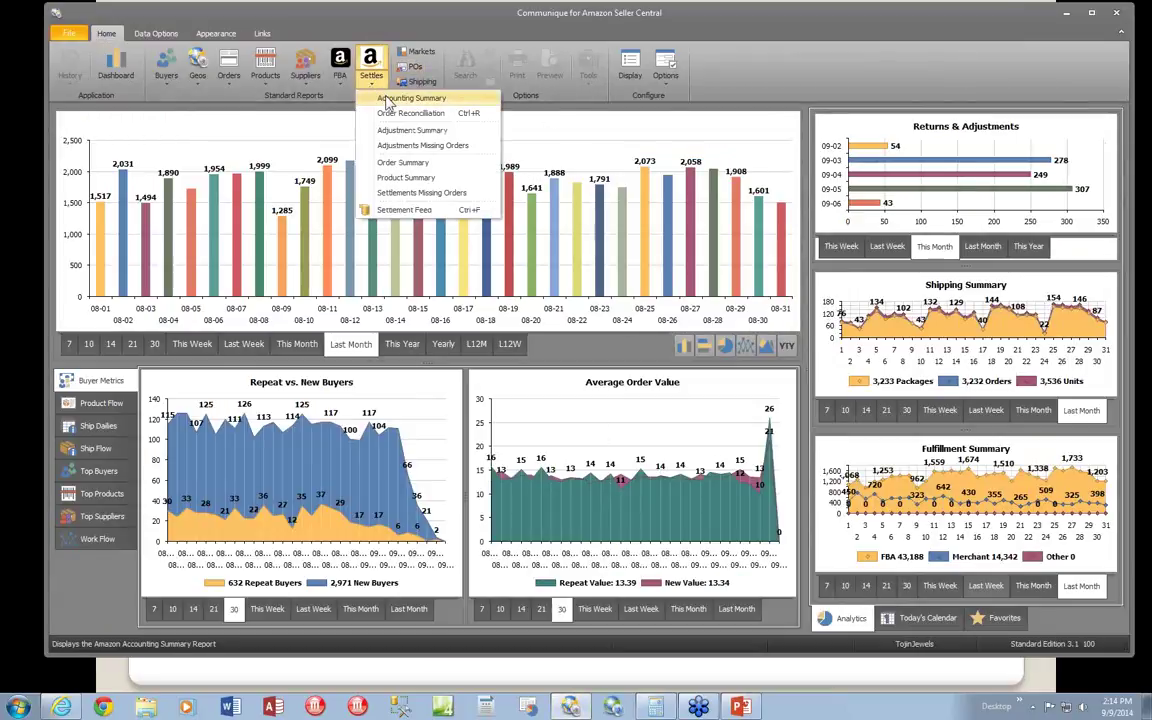
click(390, 100)
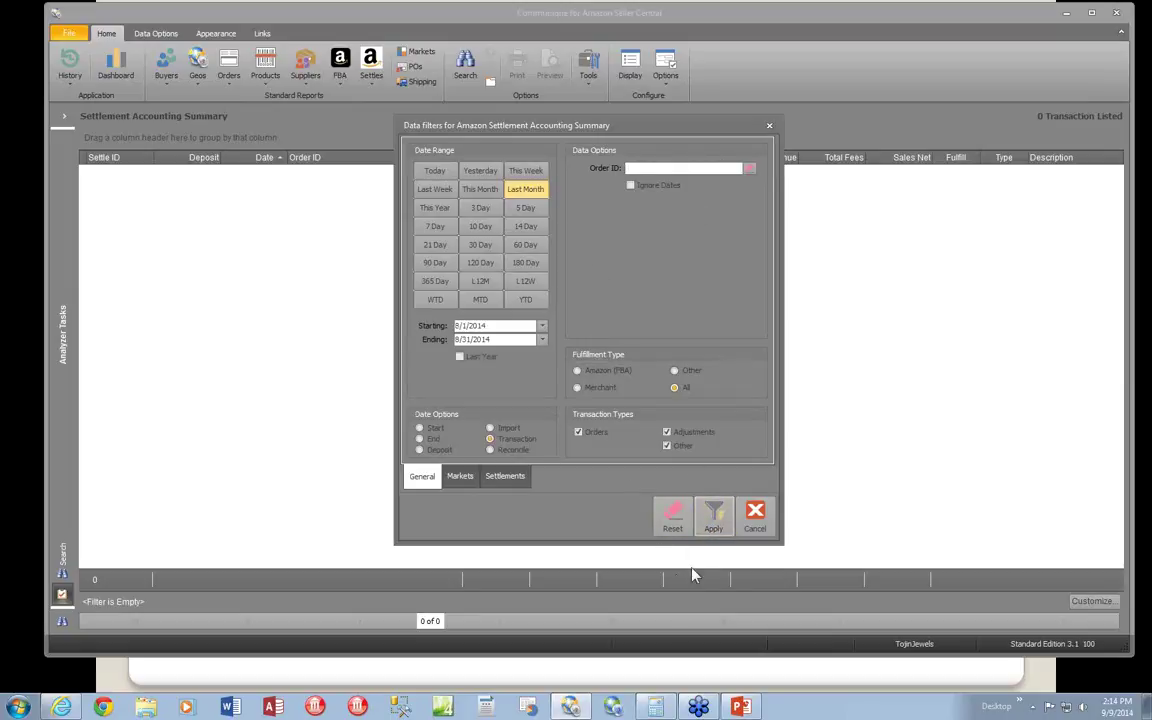
click(712, 522)
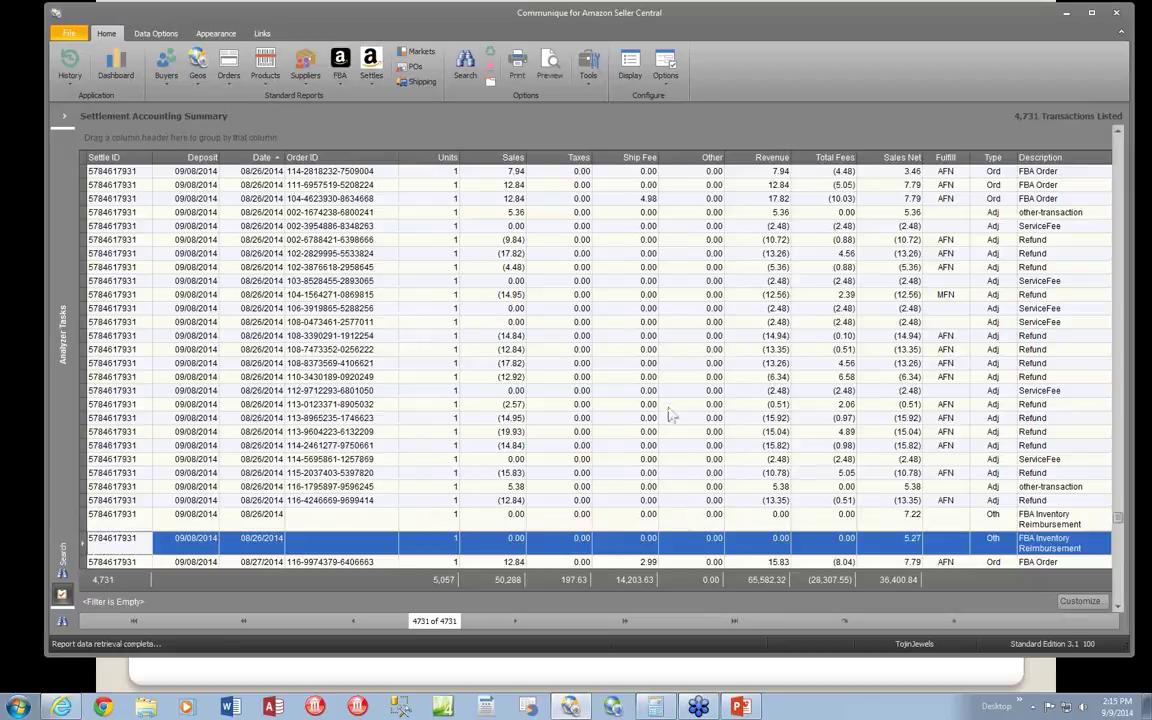
click(1120, 147)
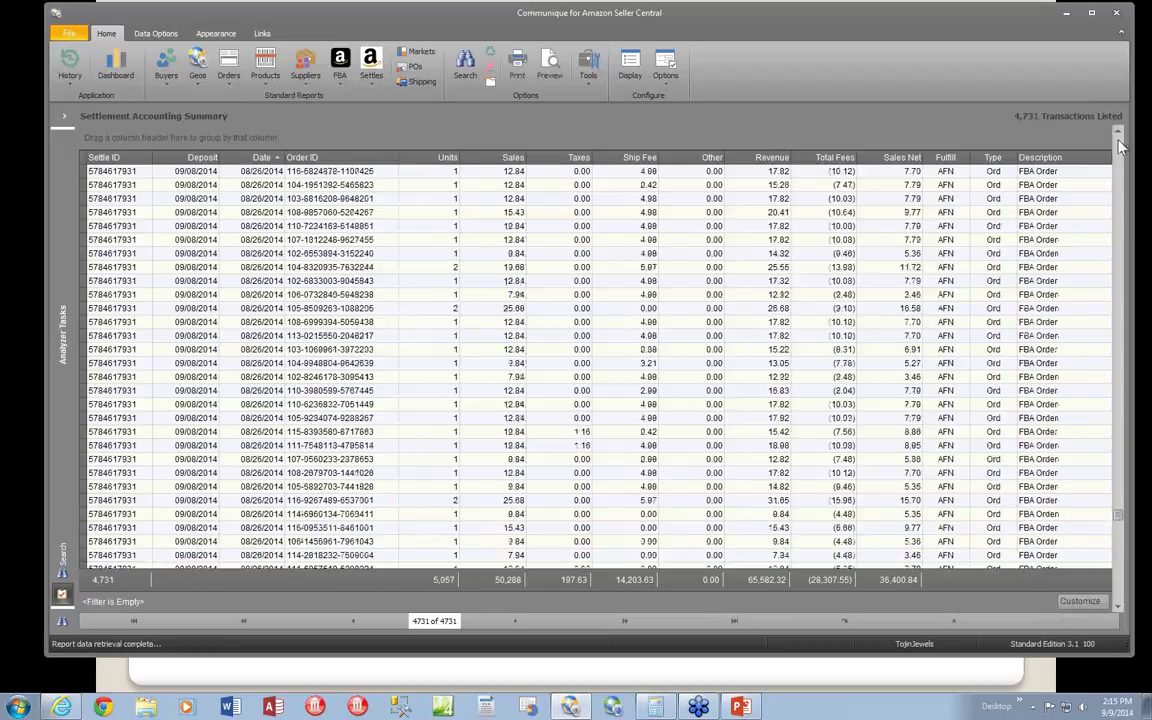
drag(1120, 147, 1120, 147)
scroll(1097, 313, up, 10)
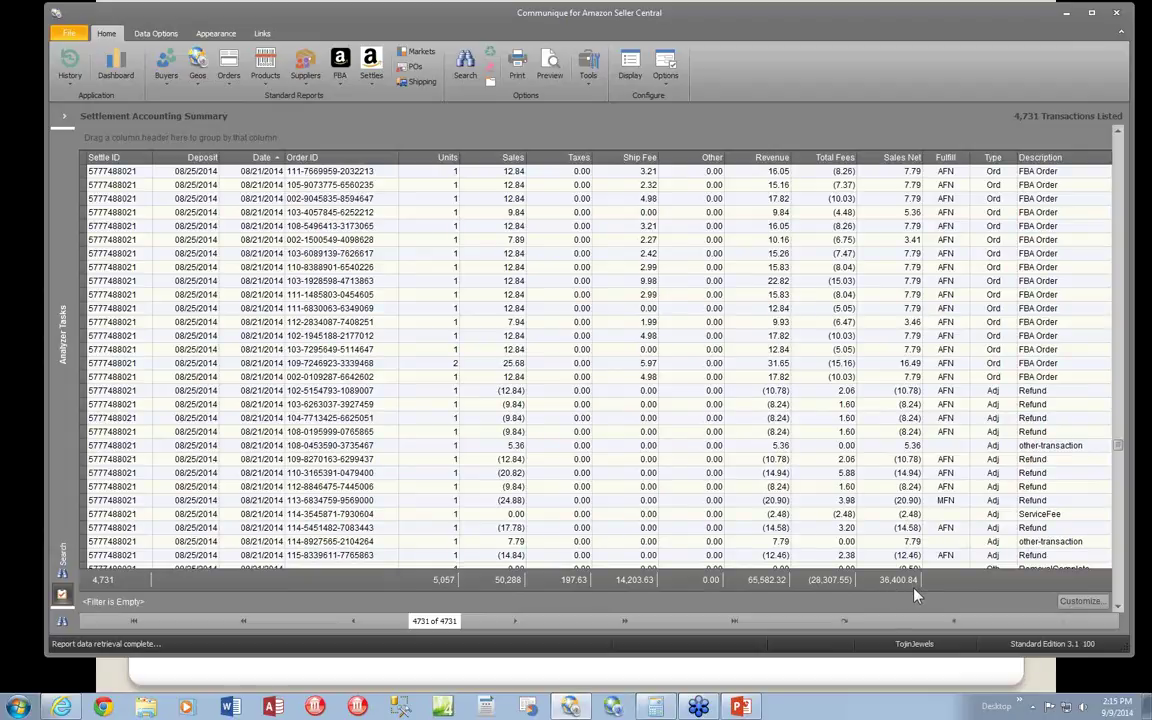
Run the Settlement Feed report by deposit date to review the imported settlement data feeds.
click(379, 87)
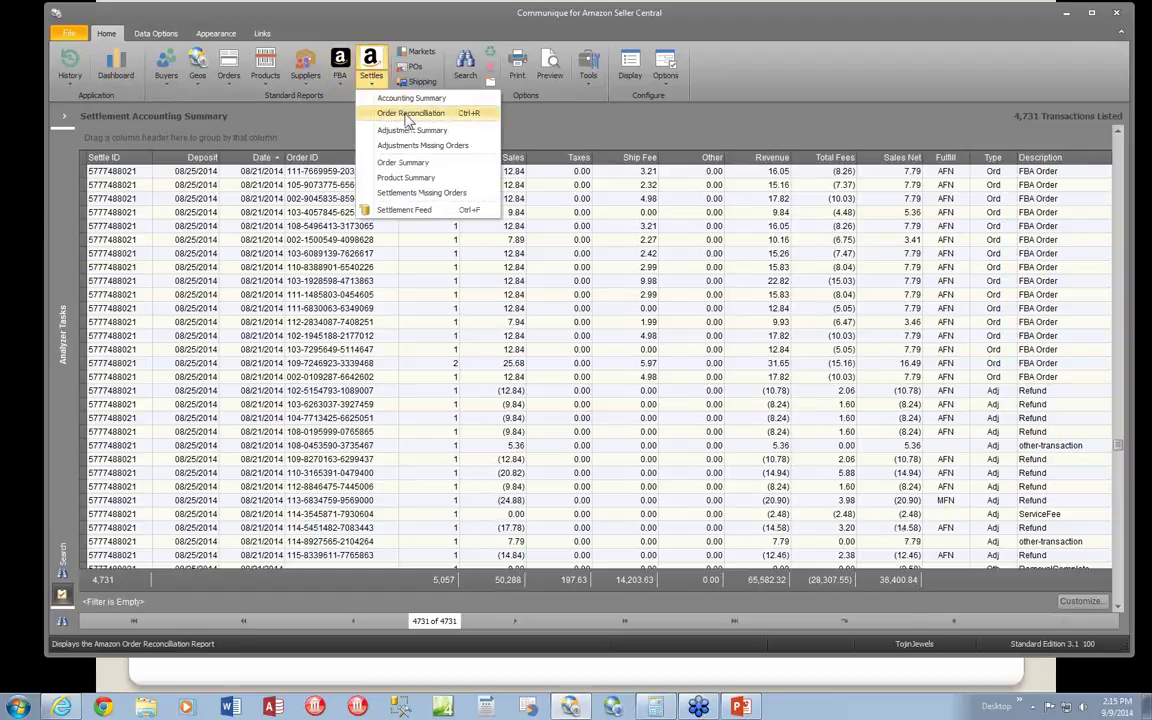
click(410, 210)
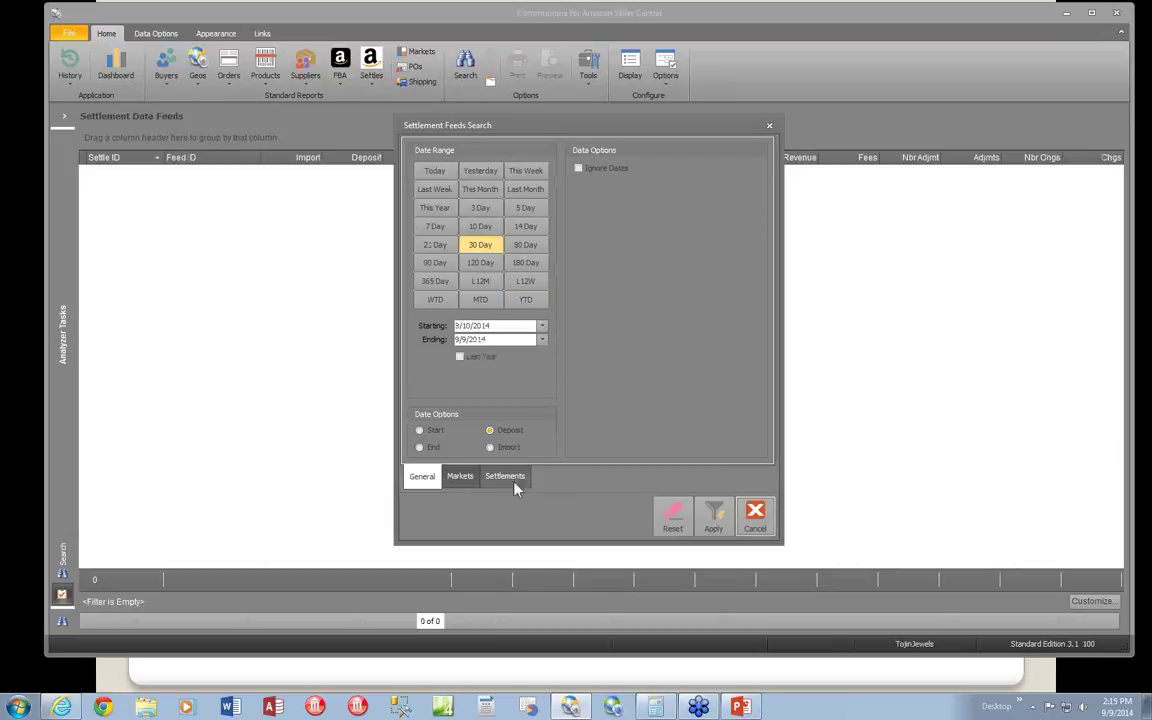
click(712, 514)
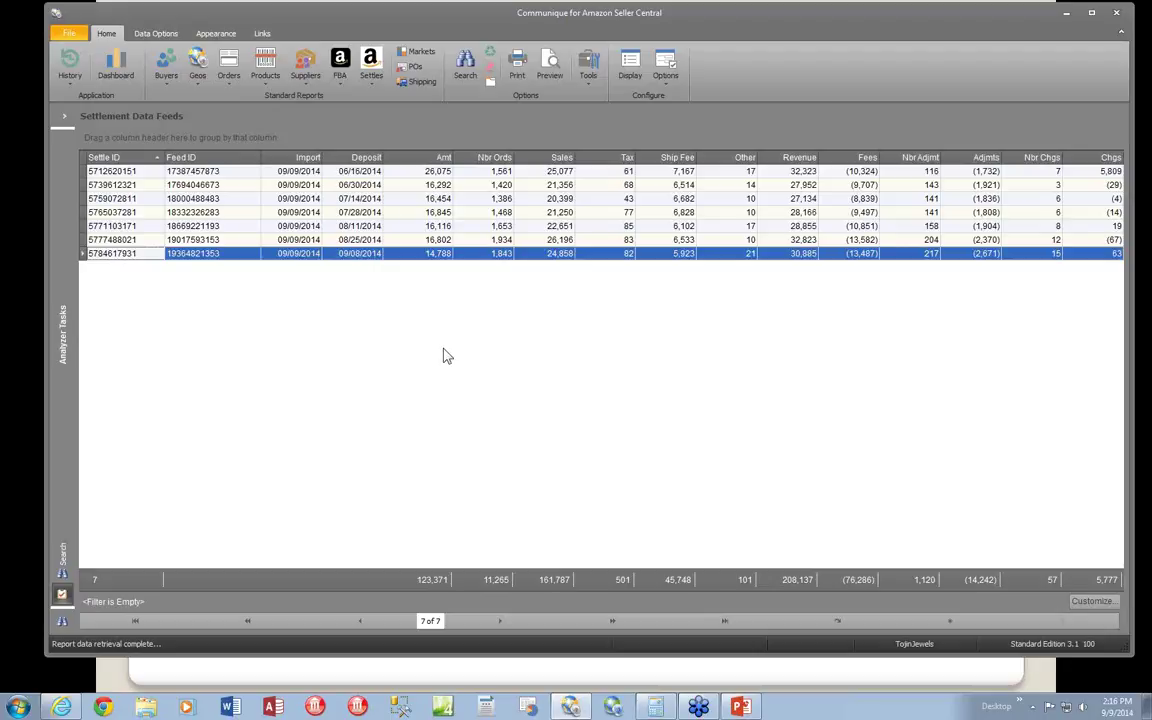
Return to the Settlement Accounting Summary, group its transactions by Settle ID, and collapse the latest settlement's group.
click(63, 76)
click(88, 100)
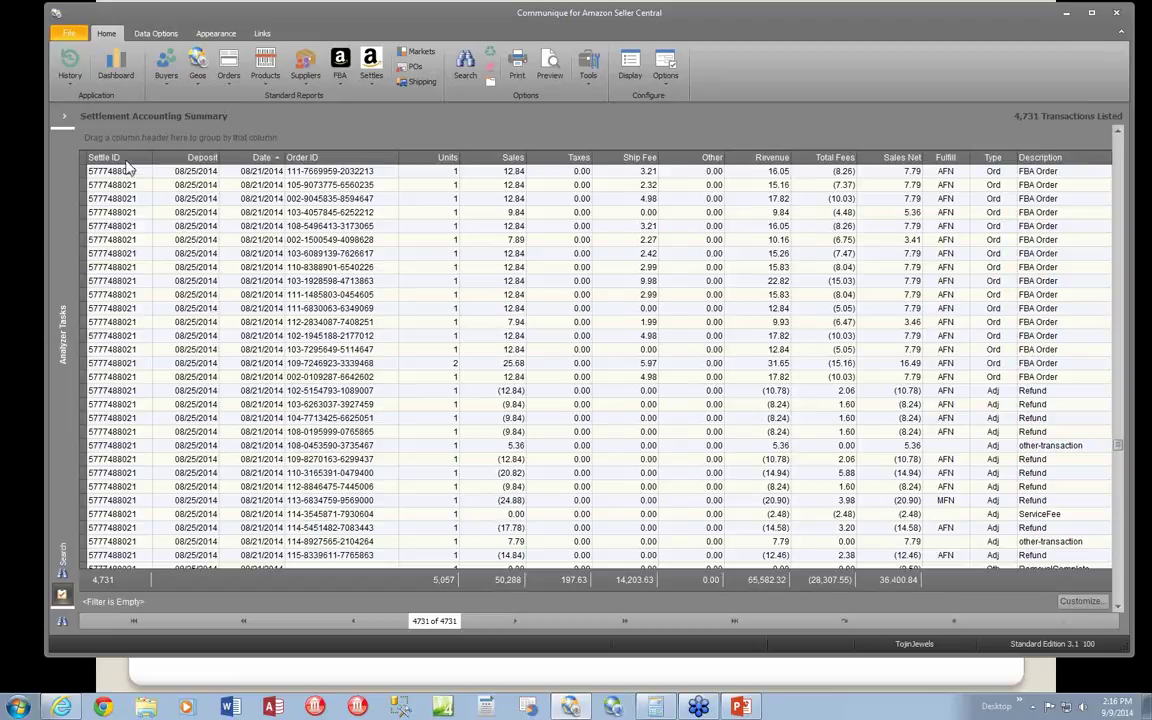
drag(127, 163, 100, 135)
drag(1118, 327, 1121, 135)
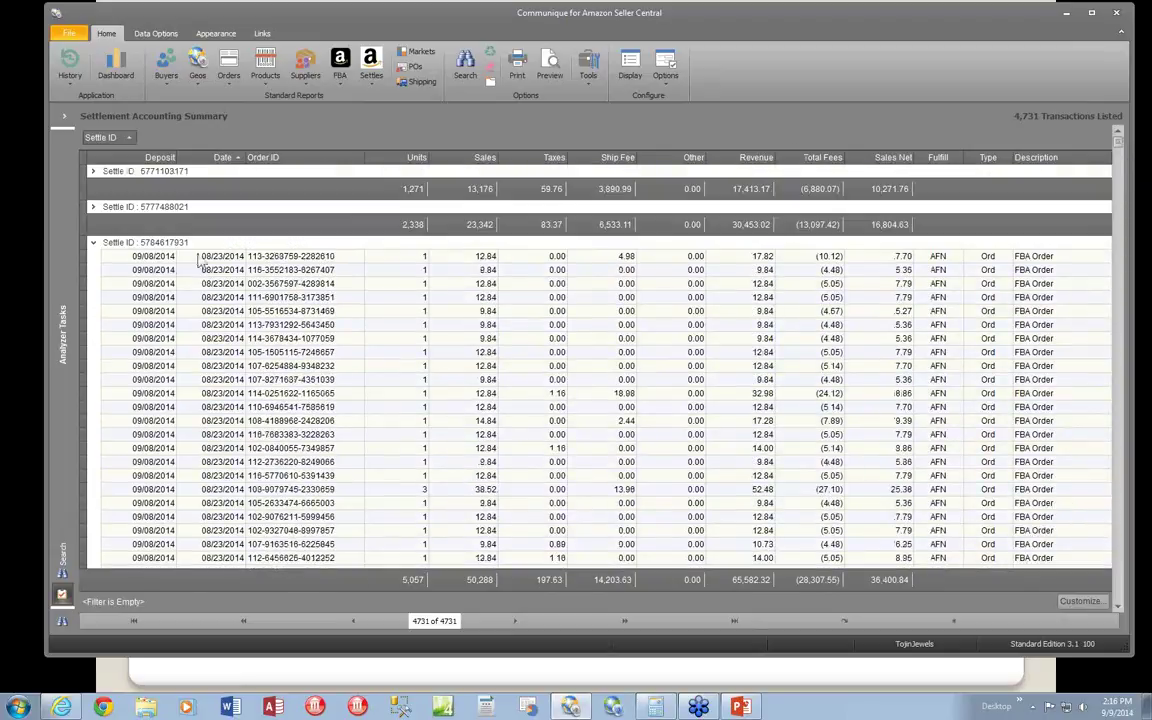
click(93, 243)
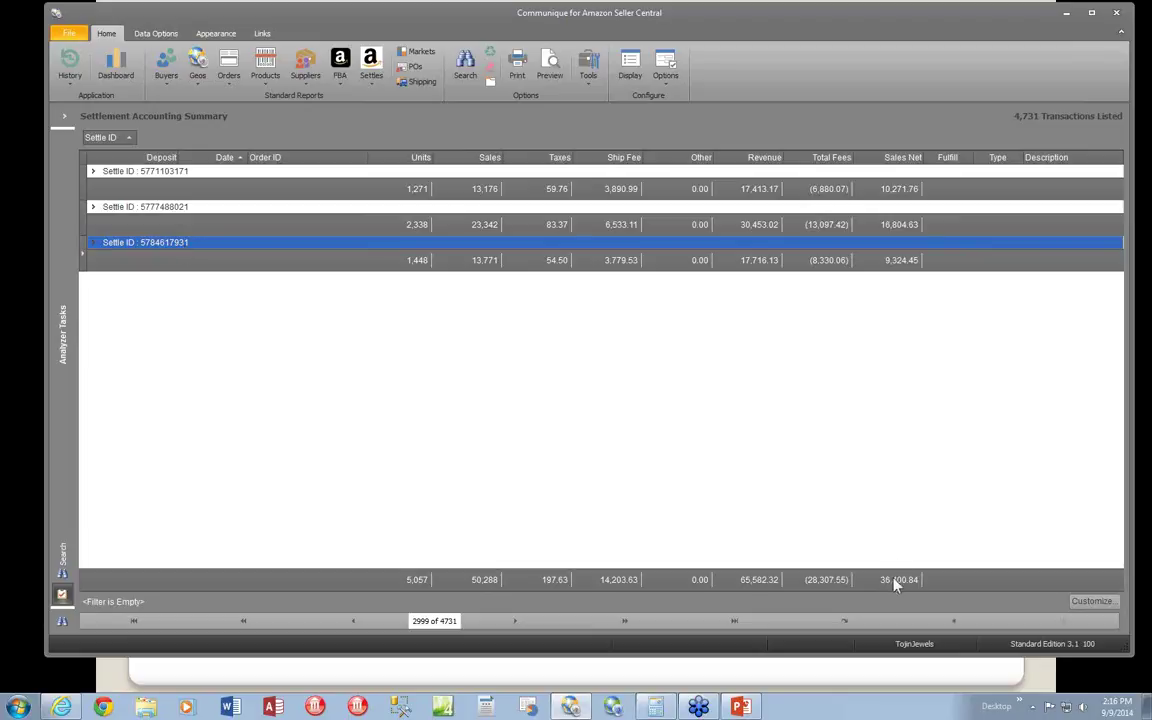
Remove the Settle ID grouping and rerun the Accounting Summary for Last Month with only Other transactions included.
right_click(614, 363)
drag(94, 136, 97, 159)
right_click(612, 320)
click(648, 332)
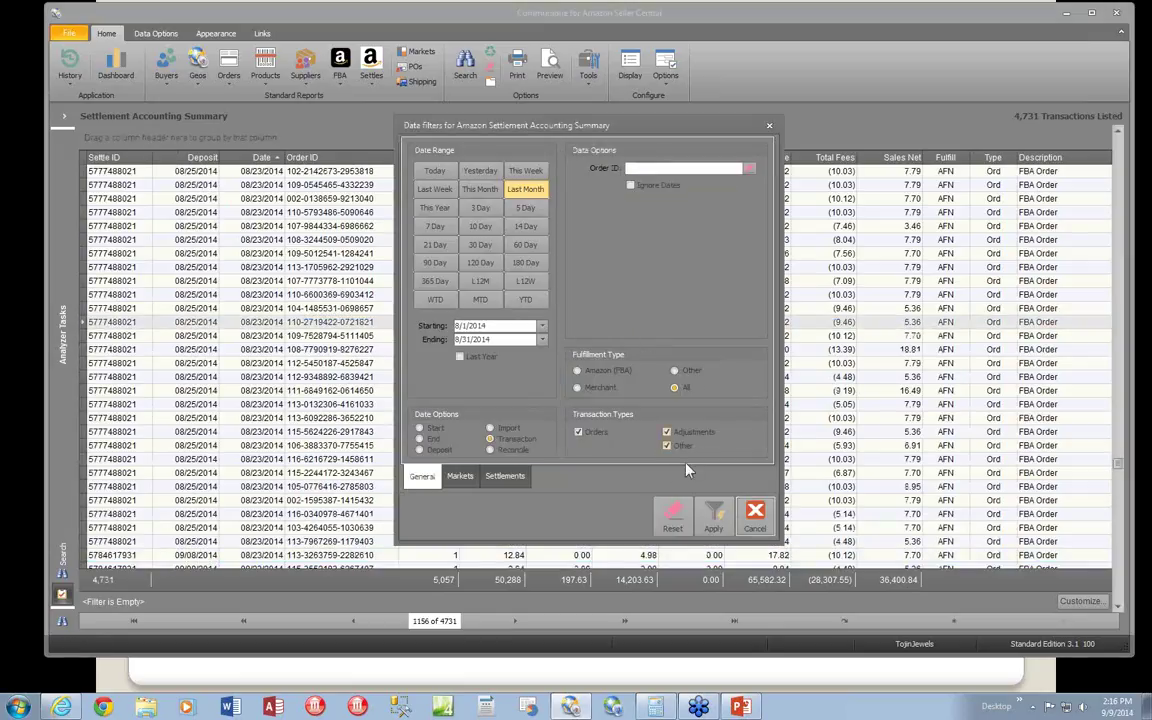
click(590, 436)
click(713, 516)
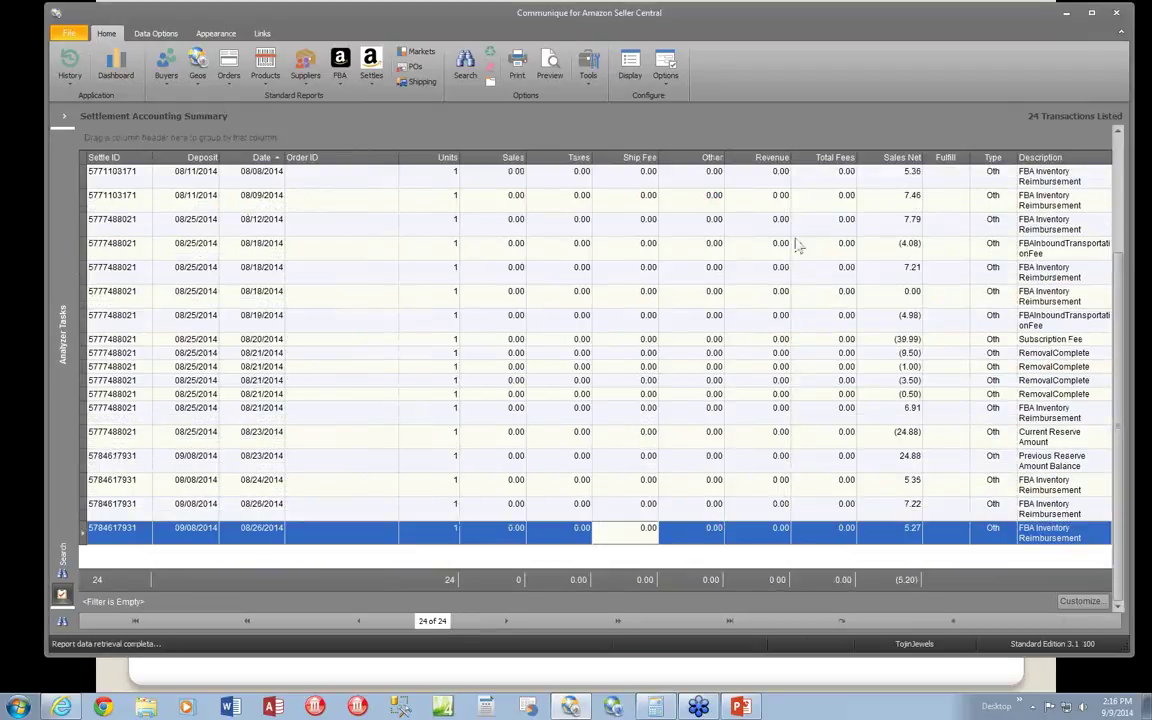
Group the Other transactions by Description and expand the FBA Inventory Reimbursement group.
click(1120, 152)
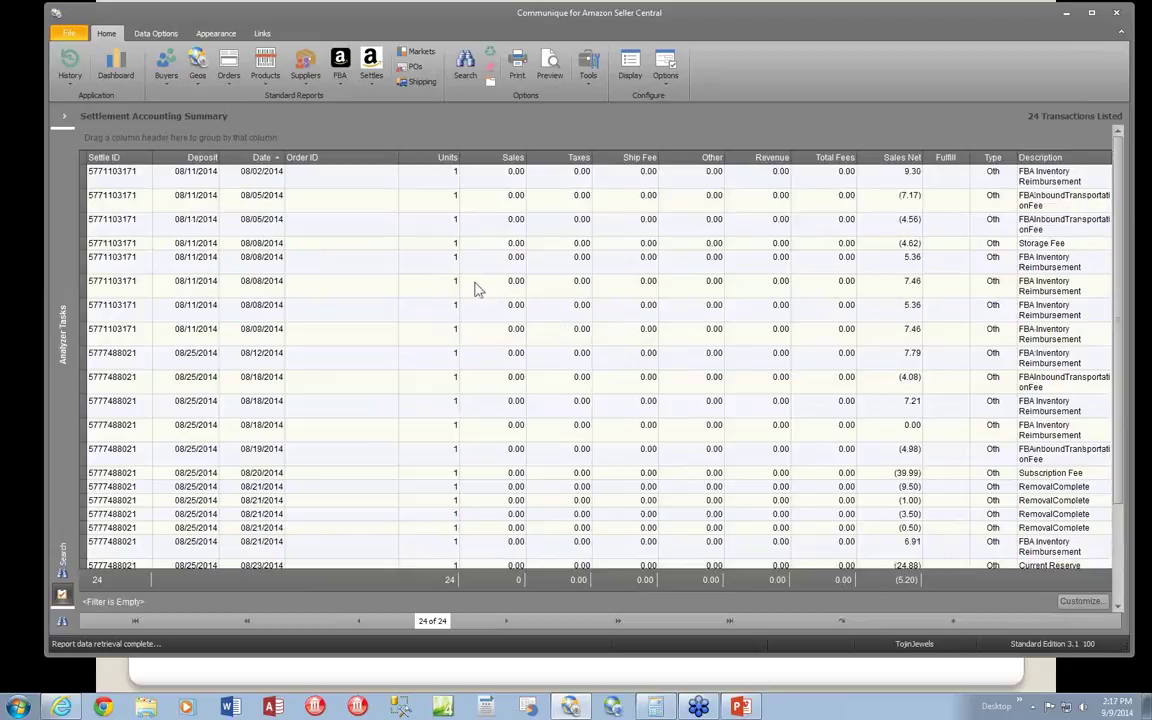
click(312, 174)
click(335, 200)
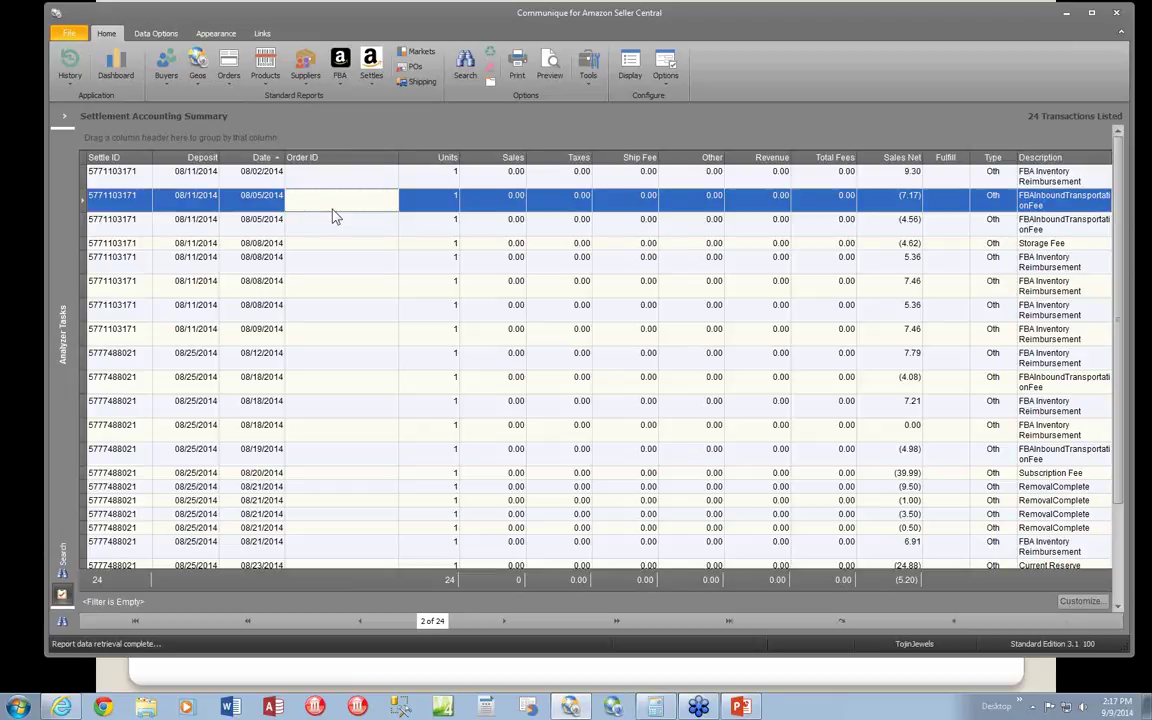
drag(1043, 157, 104, 124)
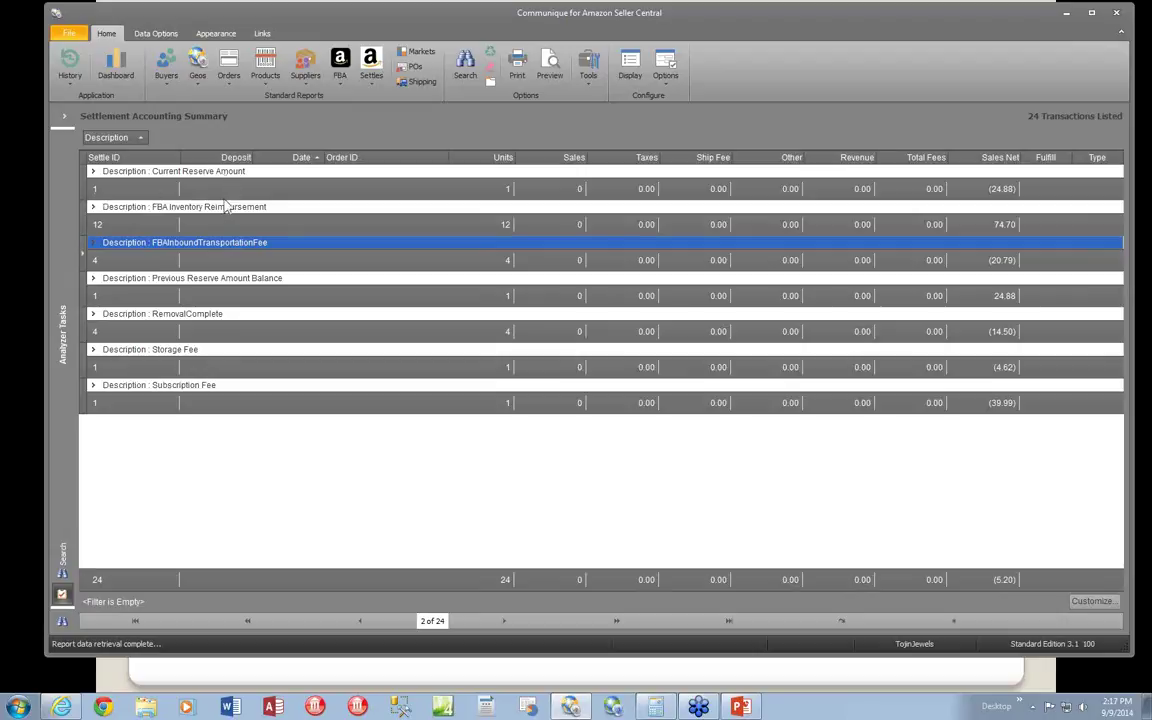
click(94, 207)
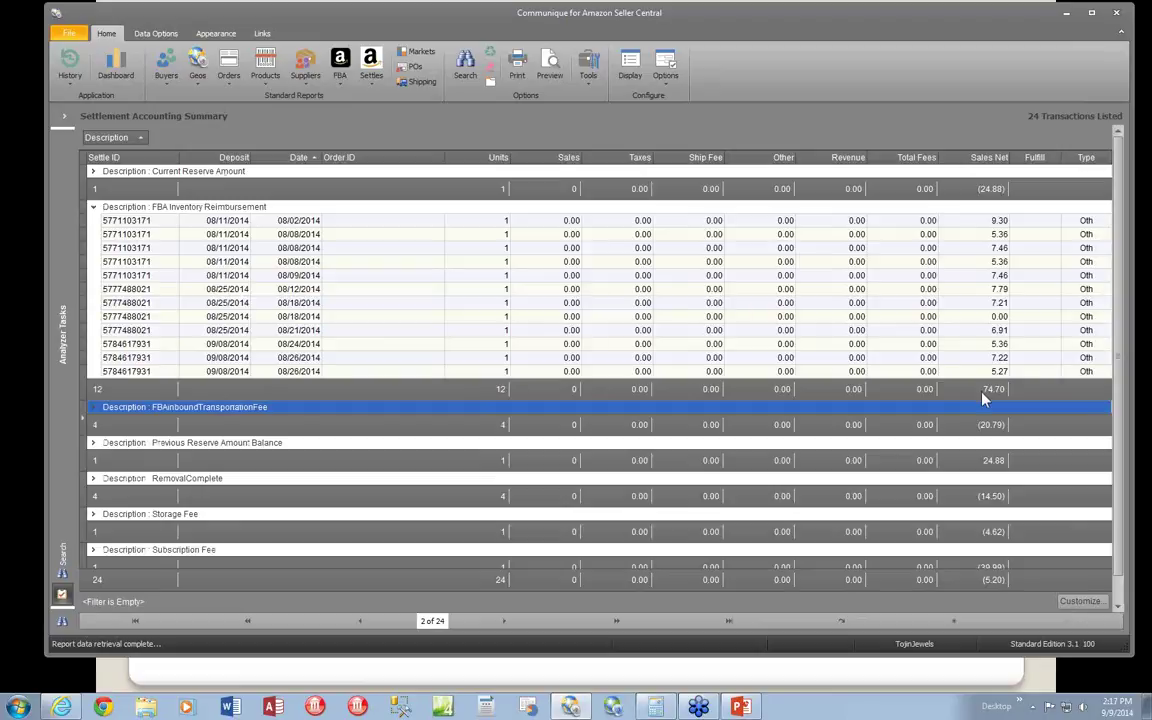
scroll(981, 399, down, 1)
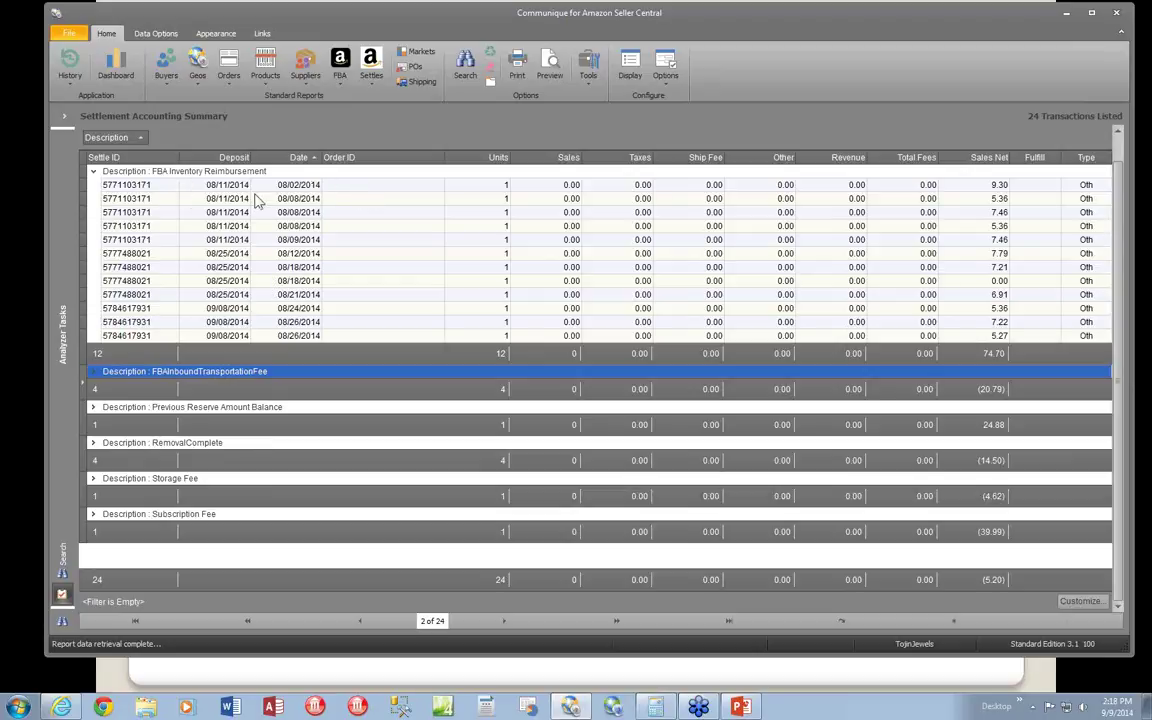
Rerun the Accounting Summary for Last Month with only Adjustments included instead of Other transactions.
right_click(392, 256)
click(426, 267)
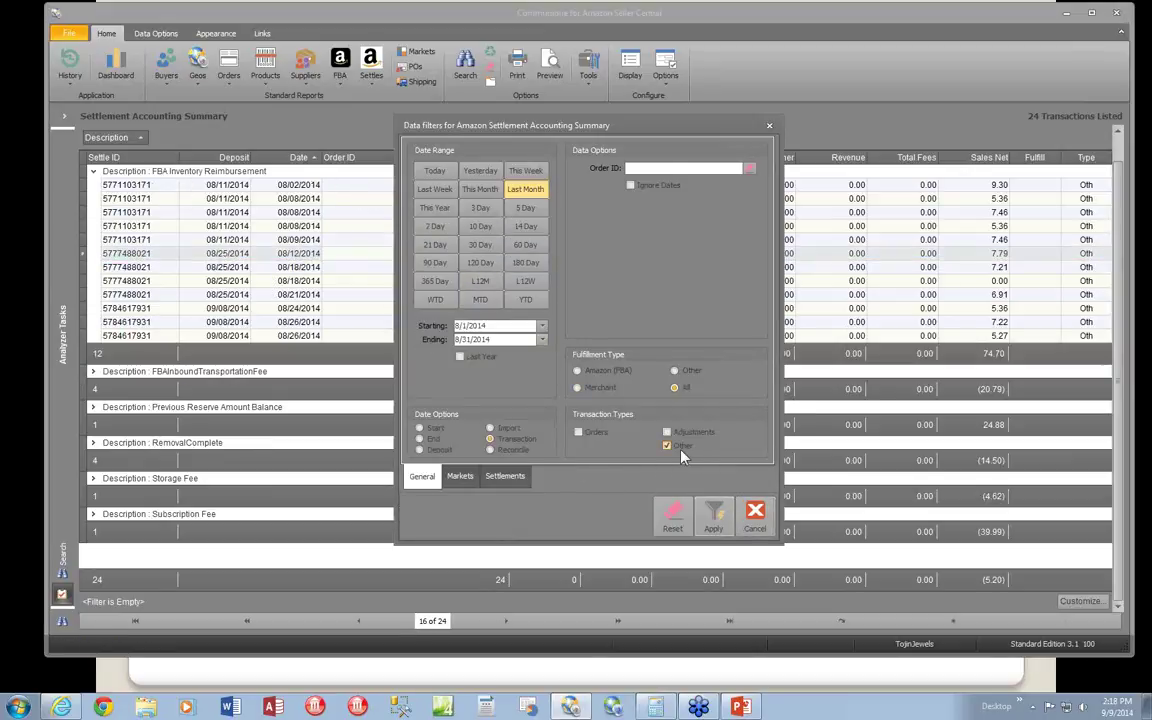
click(667, 445)
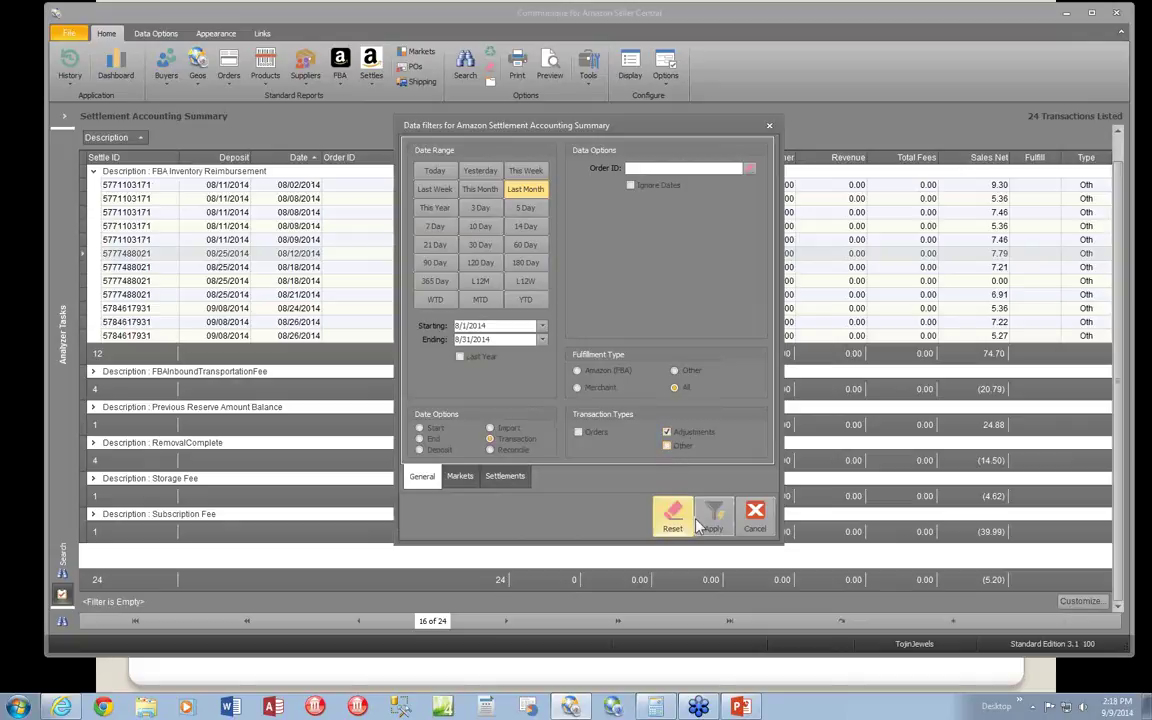
click(713, 515)
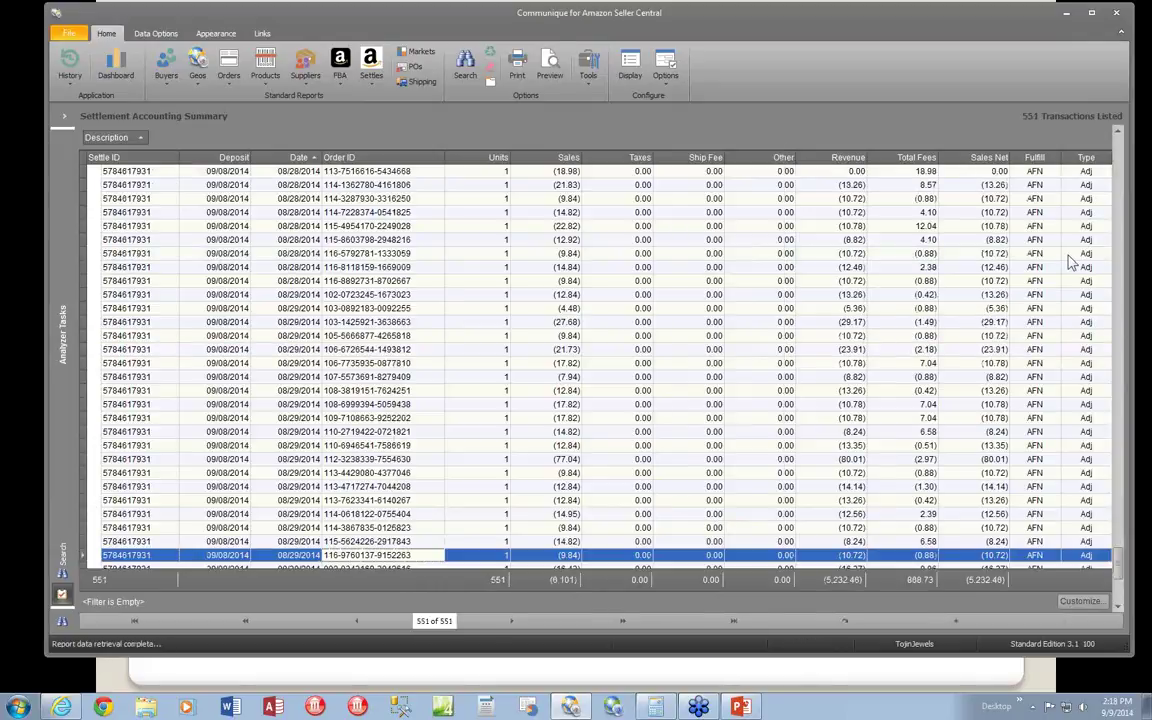
Collapse the Refund group of the adjustments and expand the other-transaction group to review its entries.
scroll(1081, 264, up, 10)
drag(1118, 530, 1117, 158)
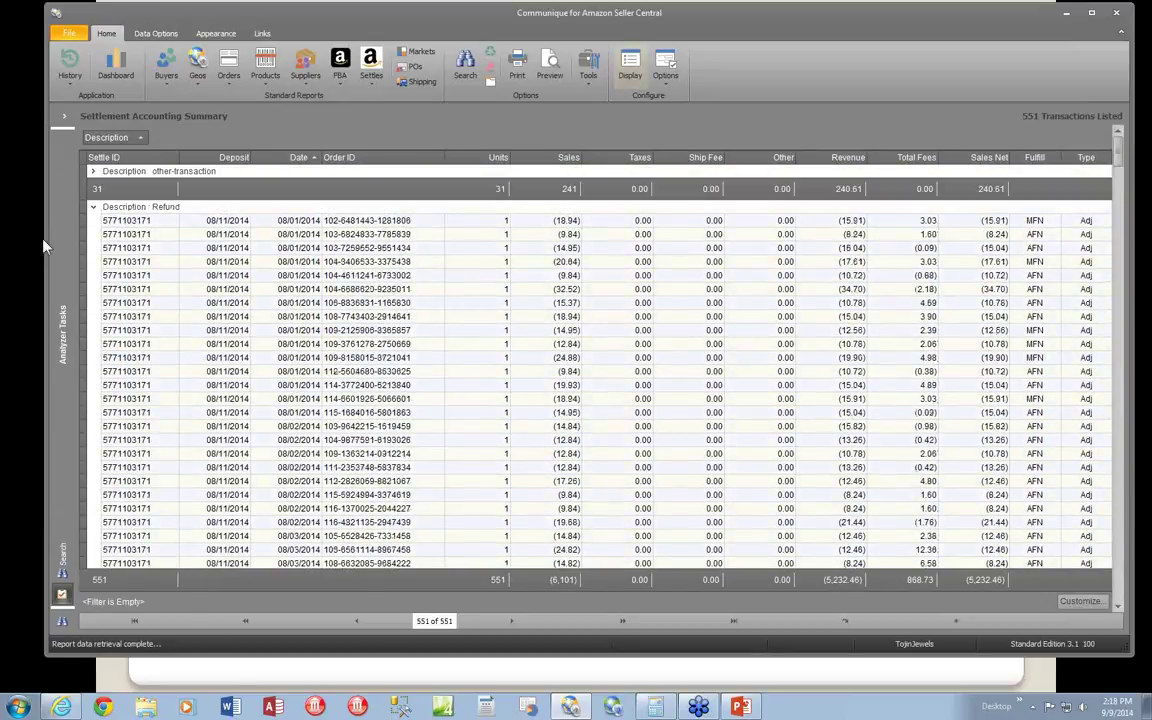
click(93, 206)
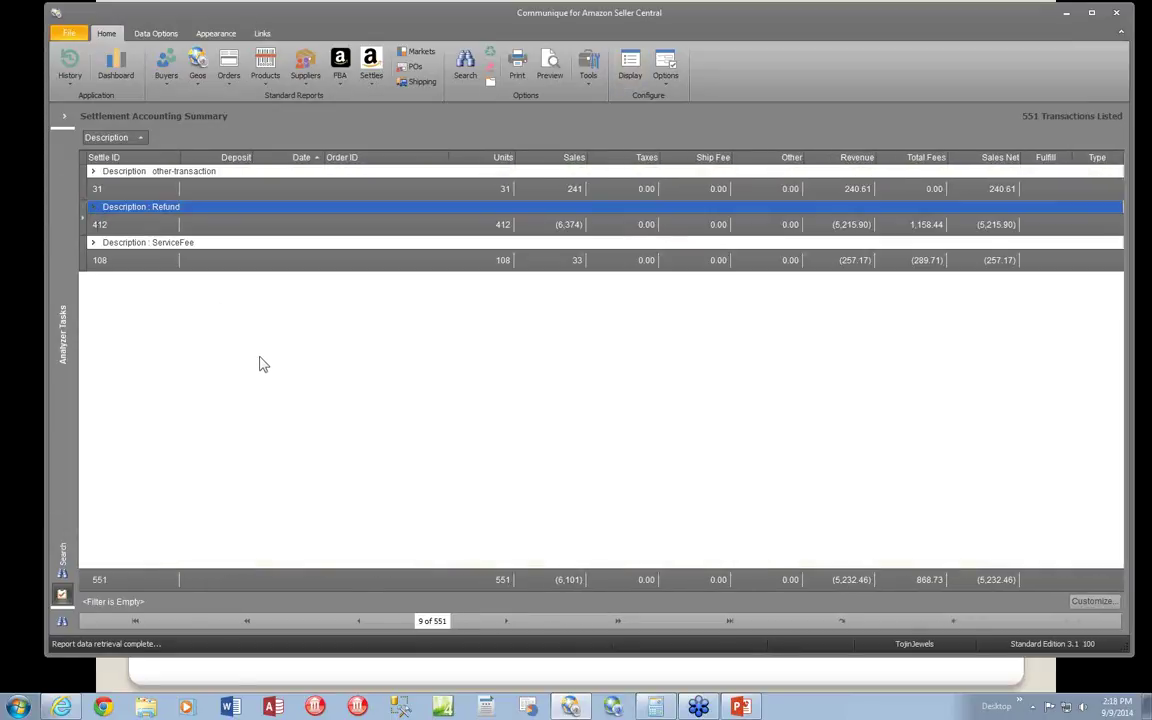
click(93, 172)
scroll(257, 257, down, 2)
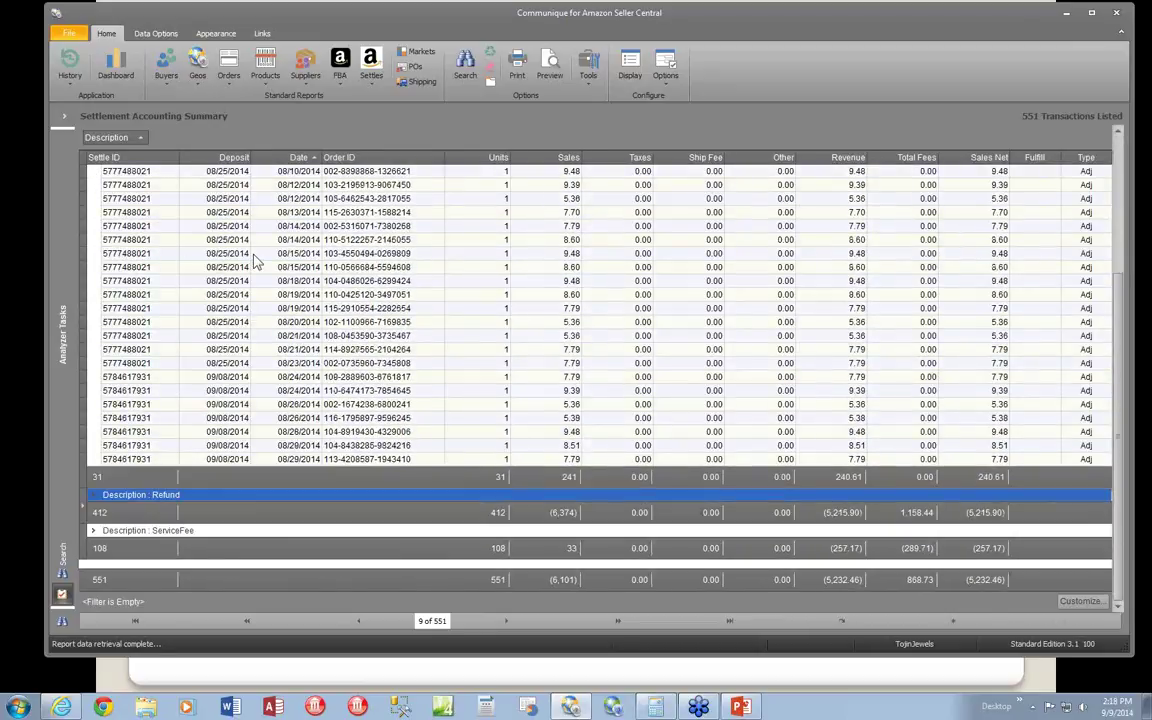
Collapse the other-transaction group and look briefly into the Refund group of the adjustments.
scroll(257, 257, up, 2)
click(93, 171)
click(94, 208)
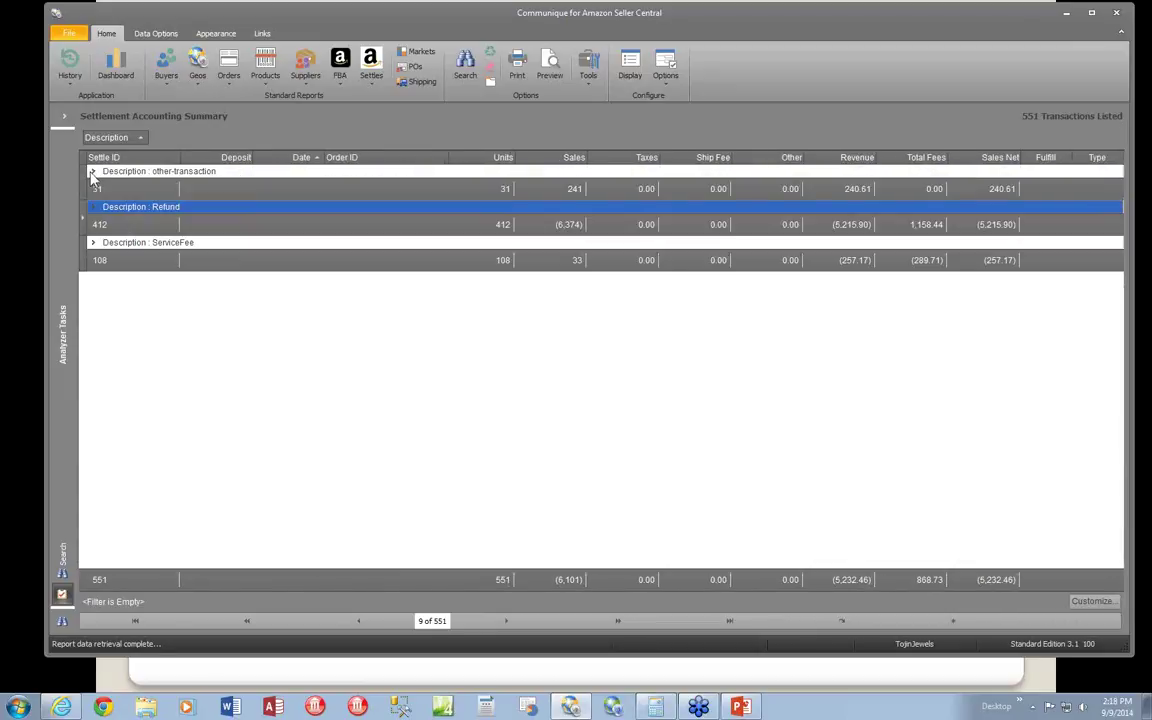
click(94, 212)
click(95, 212)
Expand the ServiceFee group of the adjustments to review its entries, and collapse it again.
click(93, 243)
scroll(437, 306, down, 10)
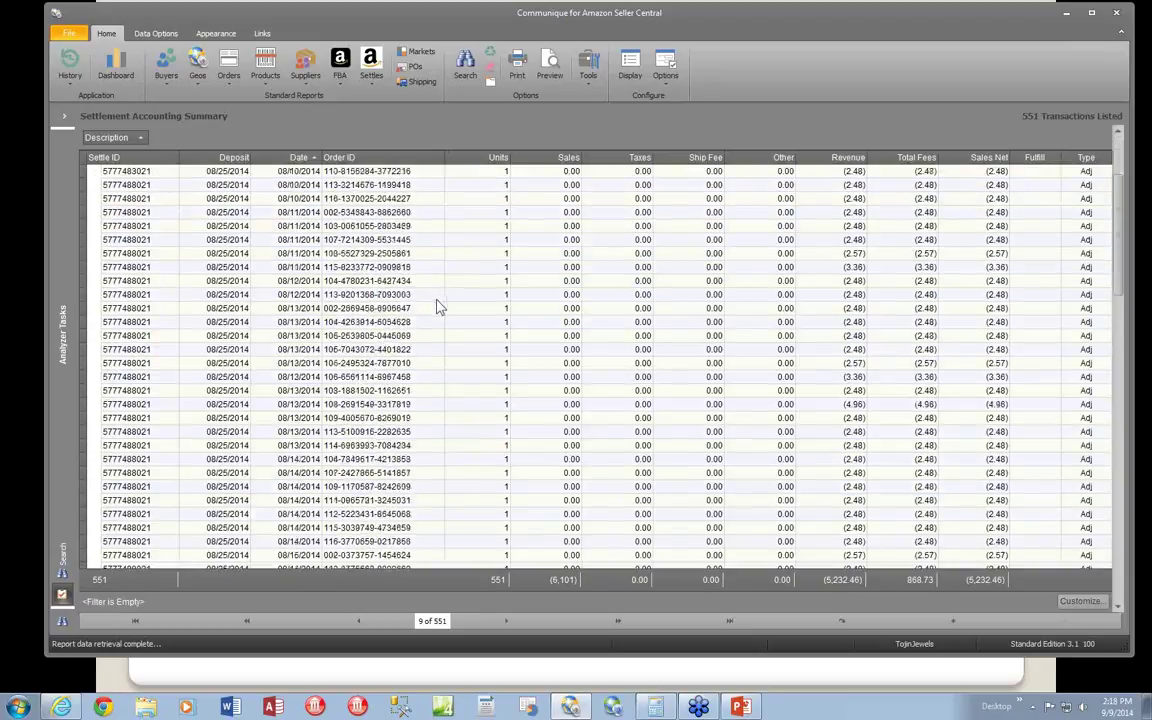
scroll(437, 306, up, 10)
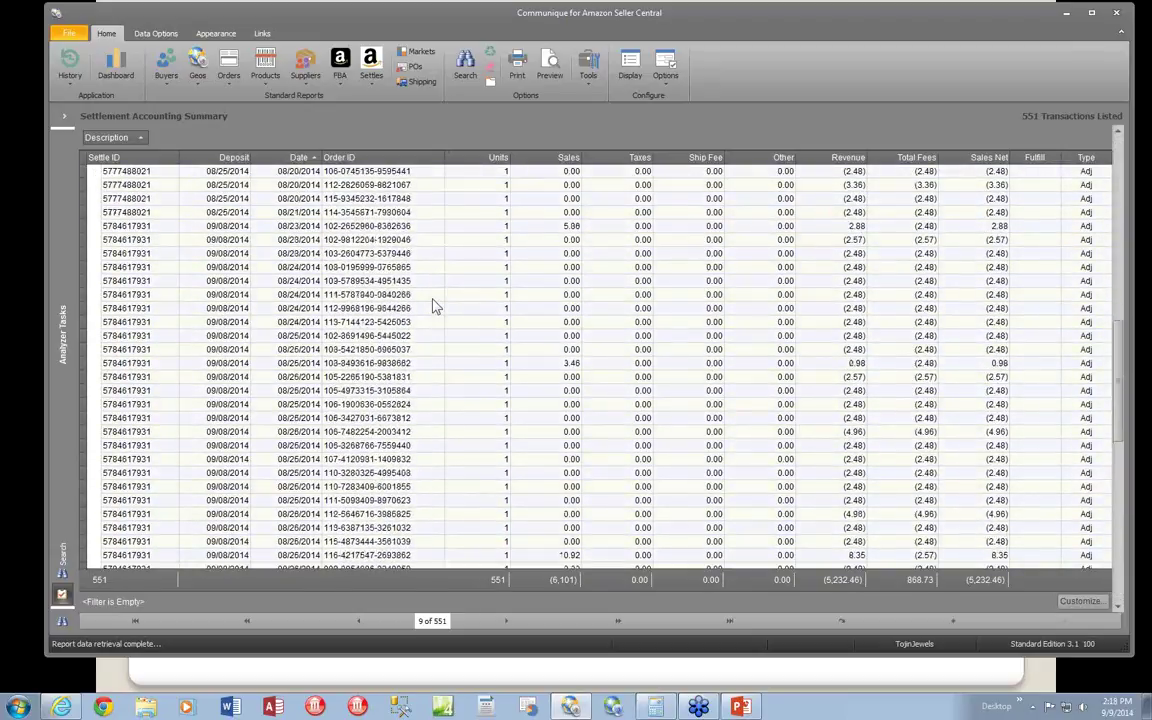
click(93, 242)
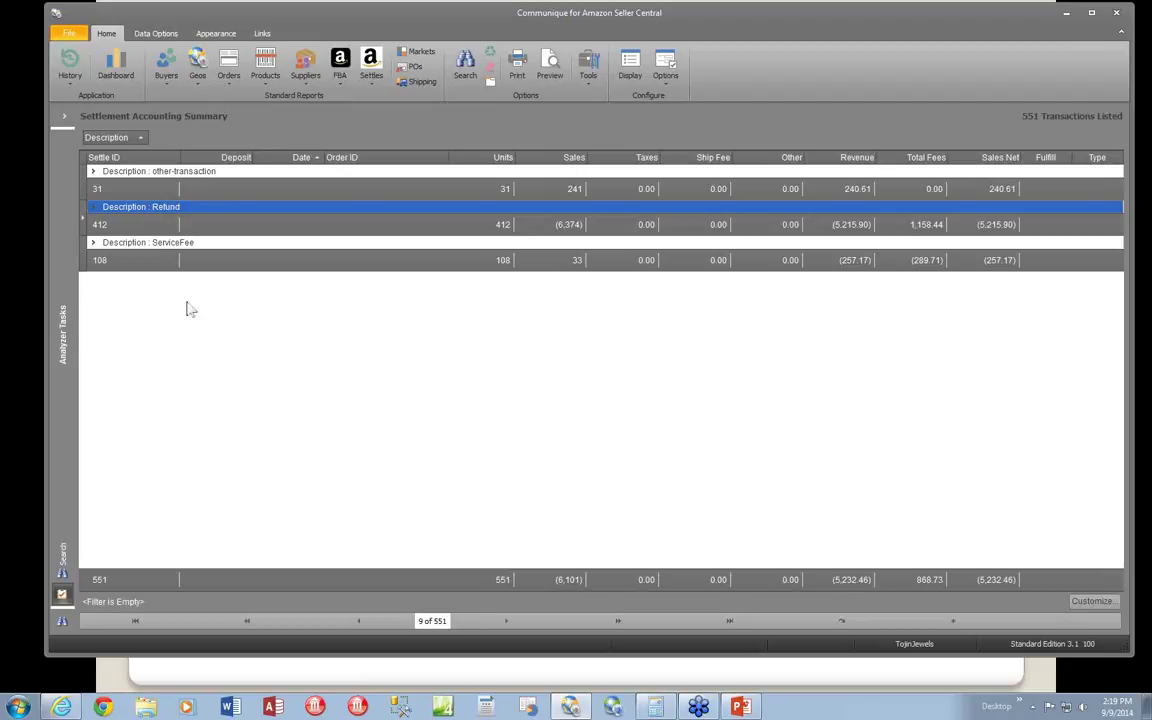
click(93, 243)
click(93, 243)
Rerun the Accounting Summary for Last Month with only Other transactions and collapse the FBA Inventory Reimbursement group.
right_click(417, 368)
click(455, 374)
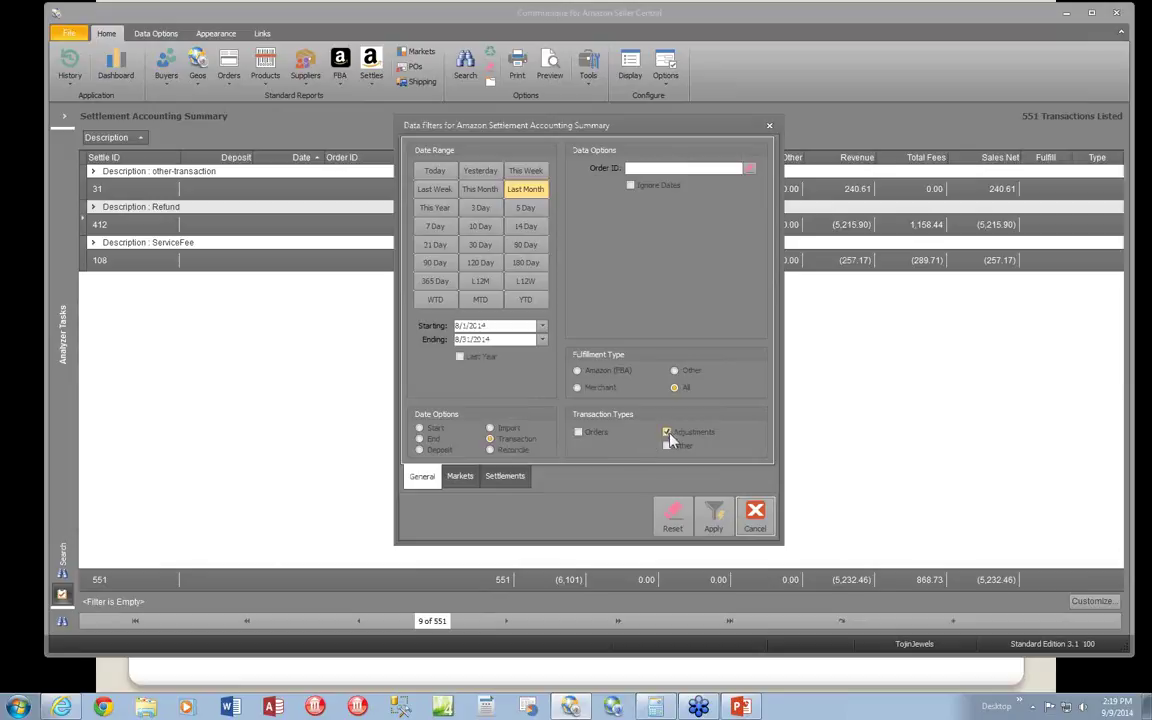
click(713, 515)
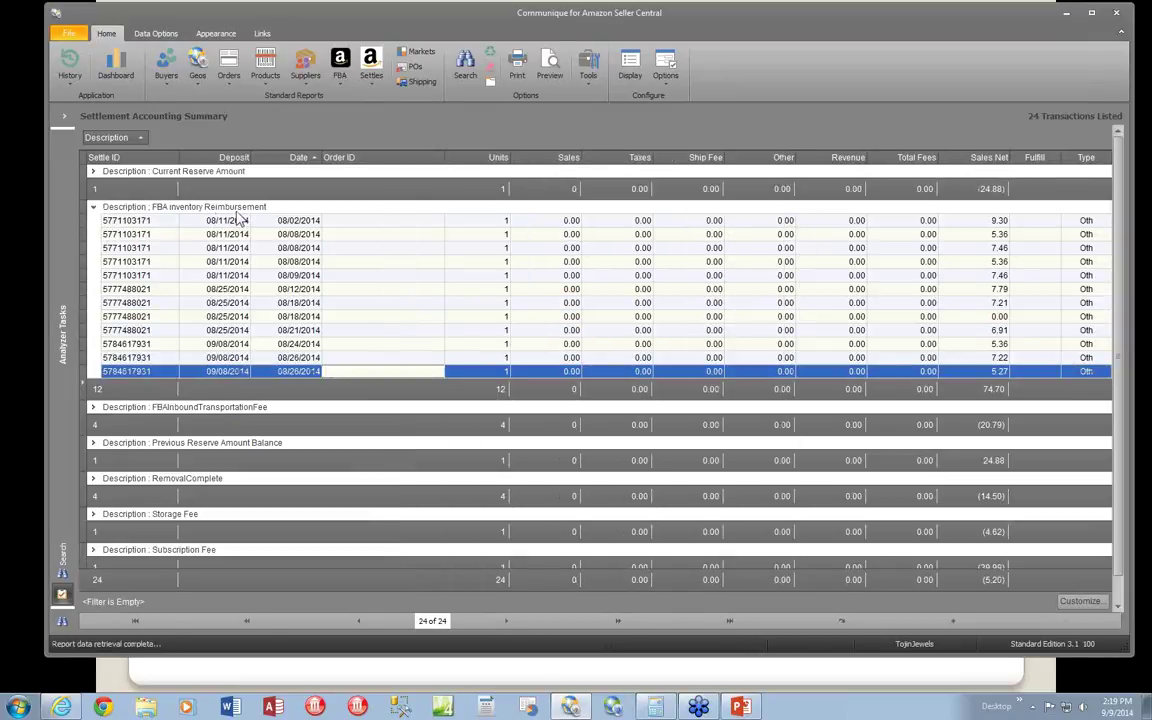
click(93, 206)
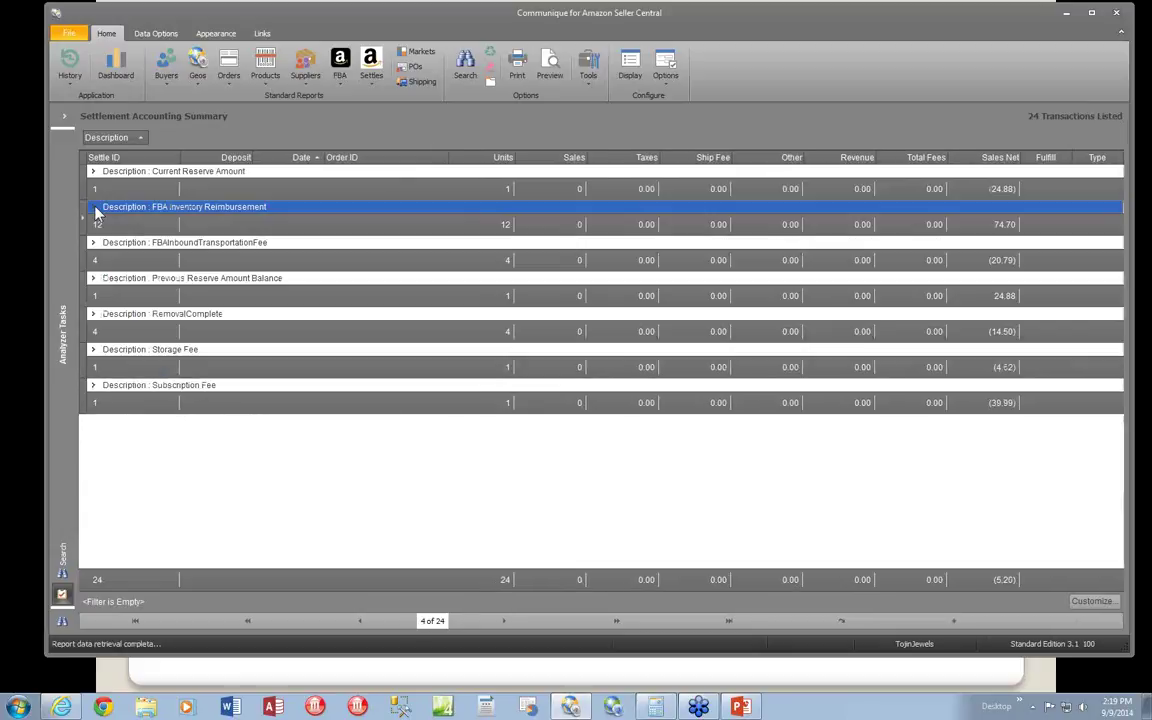
Rerun the Accounting Summary of Other transactions with Ignore Dates enabled and collapse the FBA Inventory Reimbursement group.
right_click(536, 479)
click(573, 485)
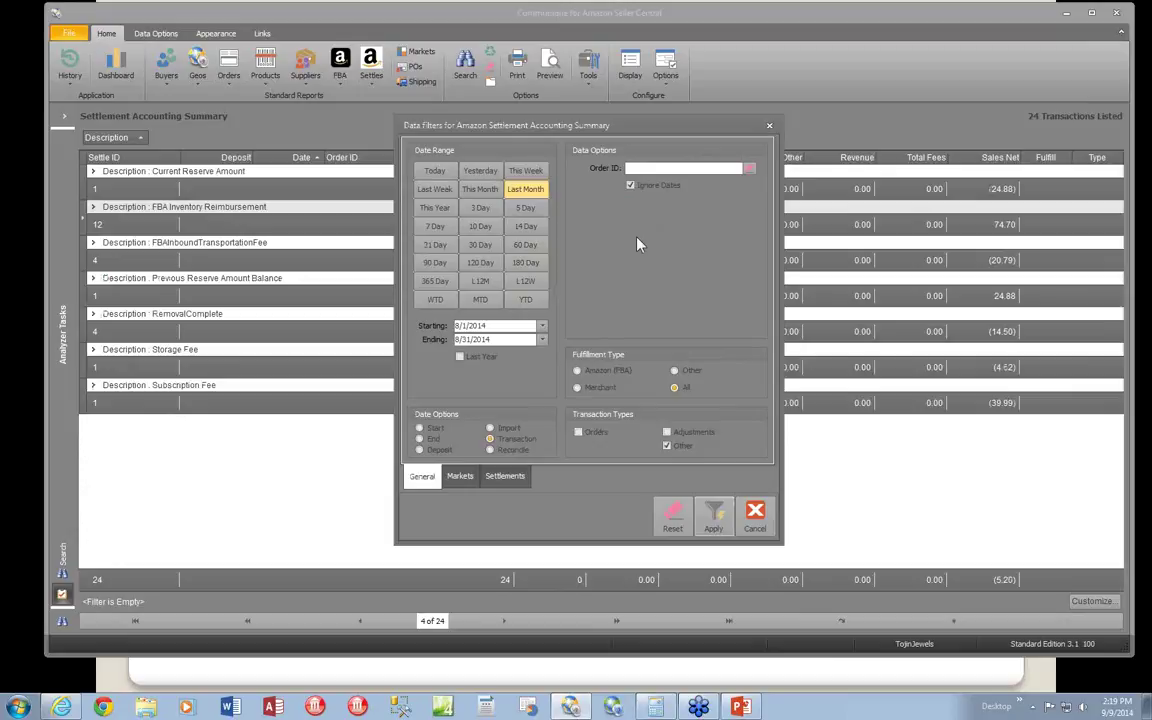
click(713, 515)
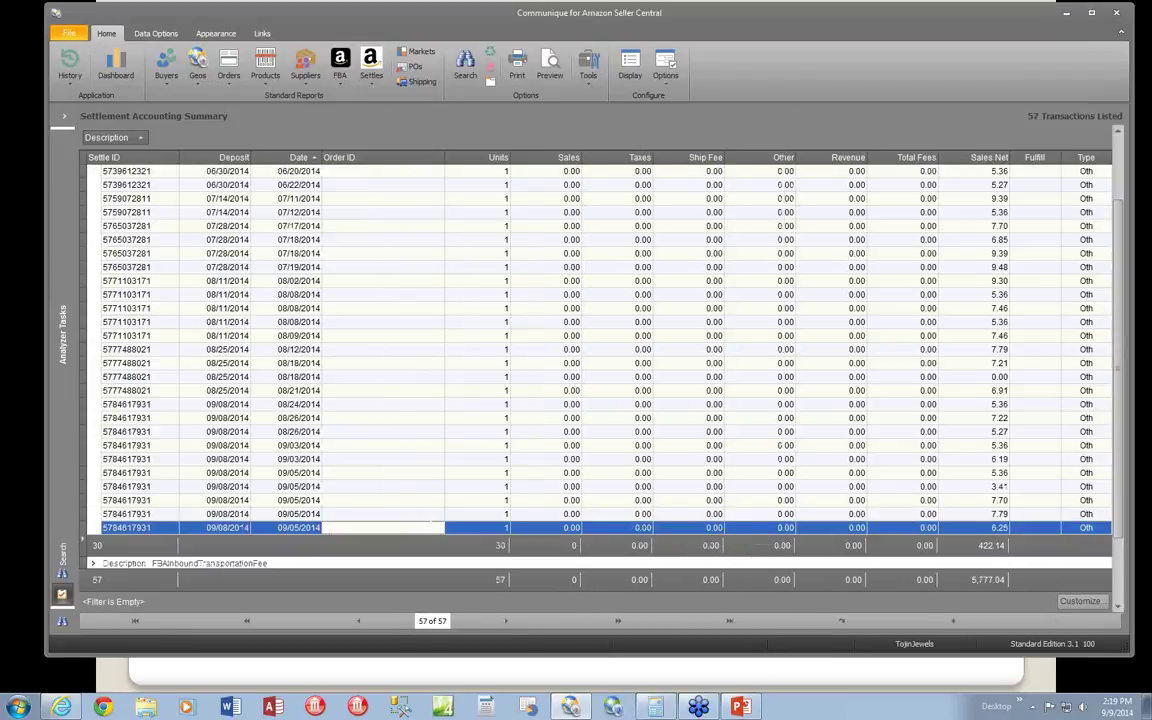
scroll(393, 280, up, 1)
click(94, 209)
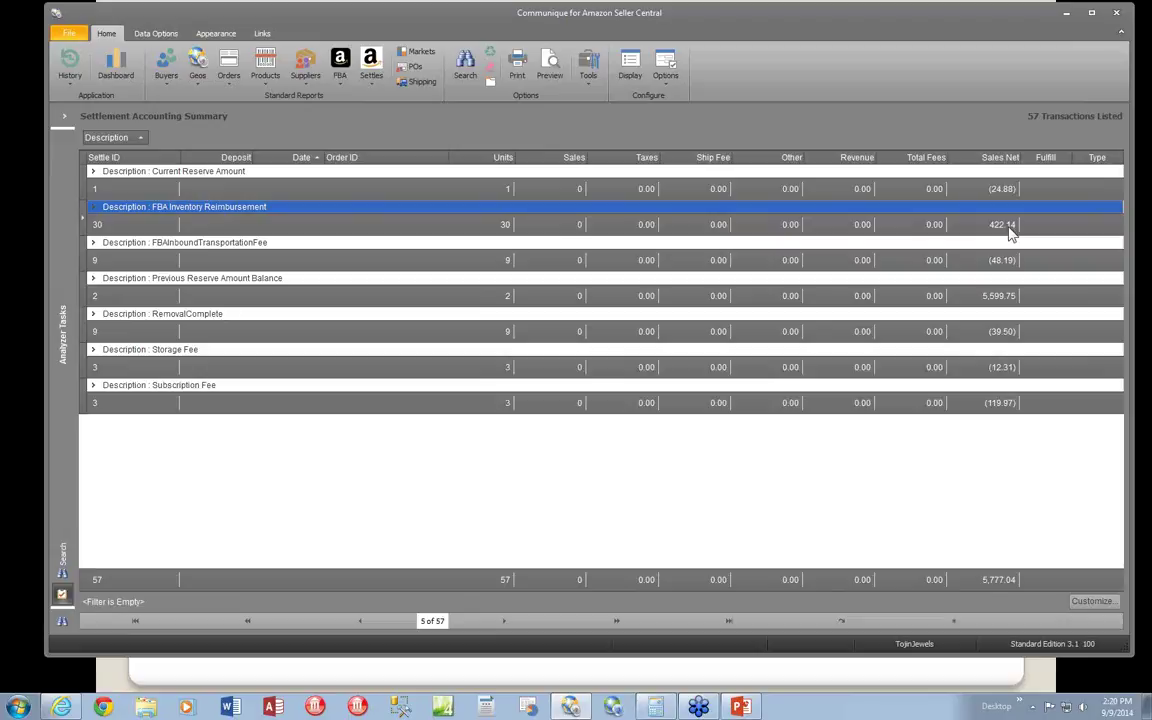
Change the application's color scheme to Office 2010 Blue and return to the main report commands.
click(216, 33)
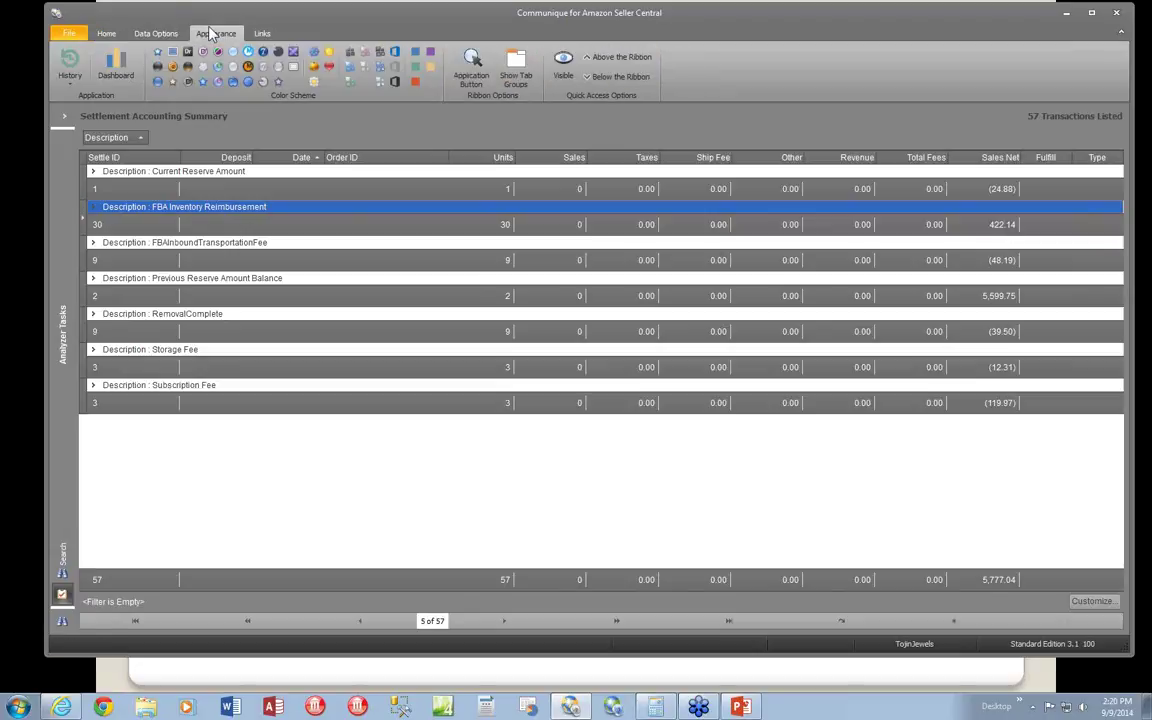
click(381, 73)
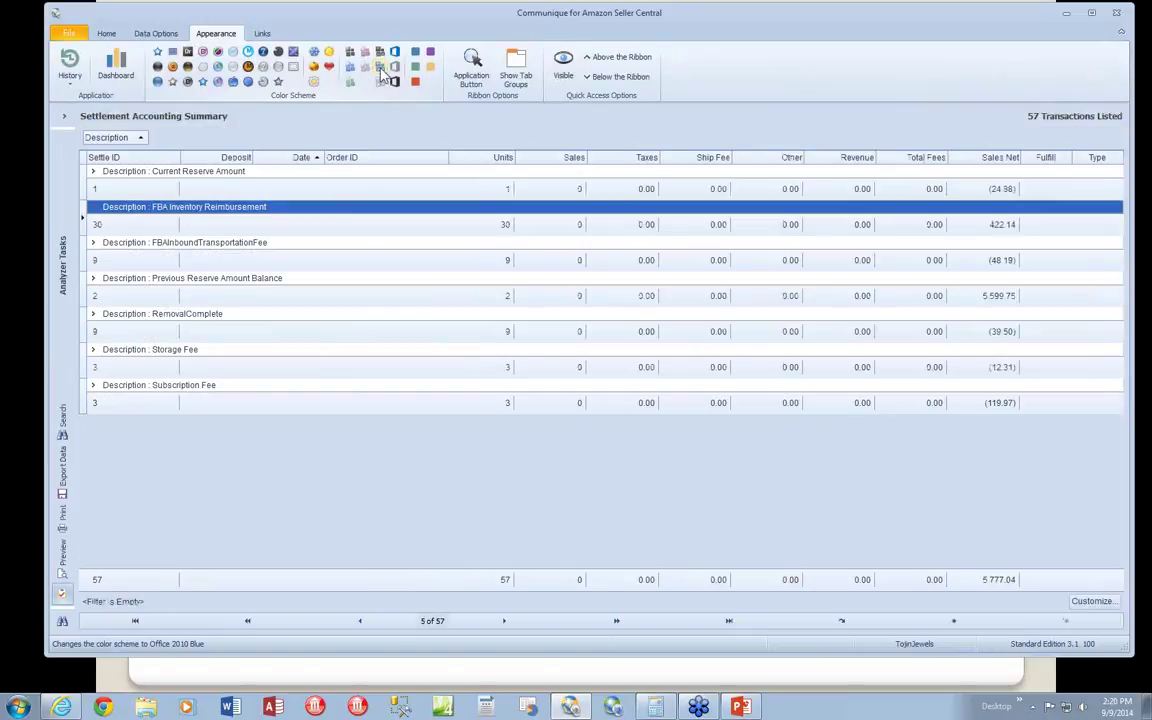
click(156, 33)
click(106, 33)
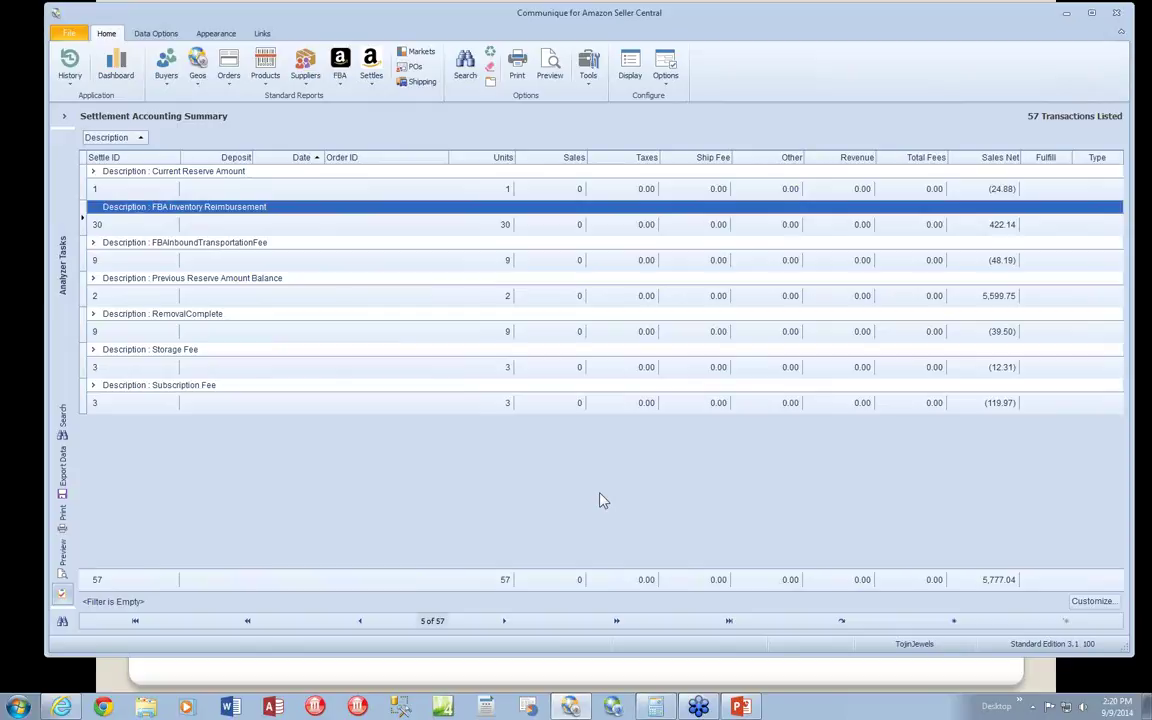
Run the settlement Order Reconciliation report for unreconciled orders with Ignore Dates and Variances Only enabled.
click(371, 72)
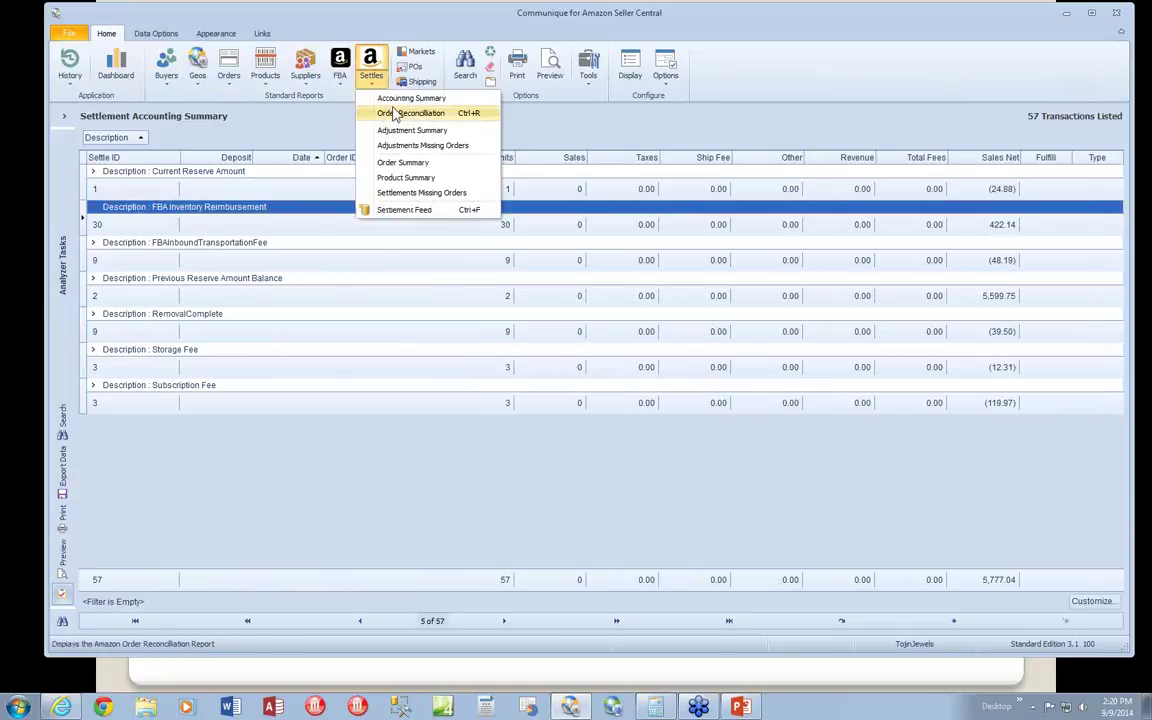
click(405, 114)
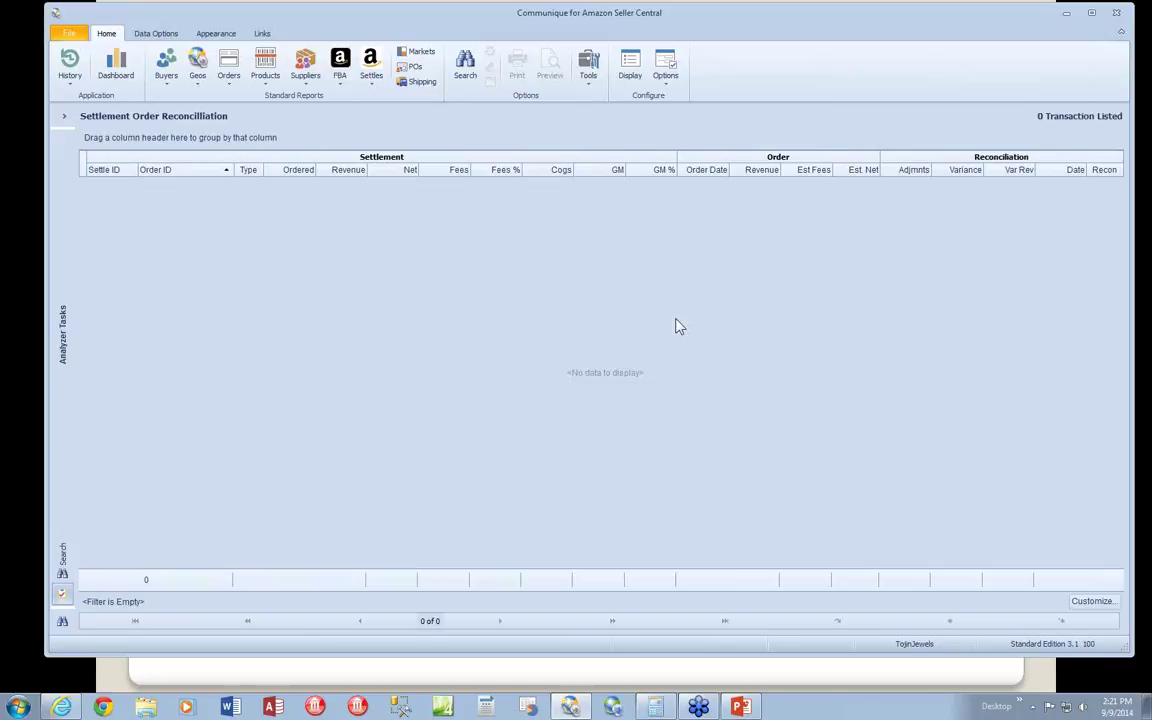
right_click(646, 273)
click(682, 280)
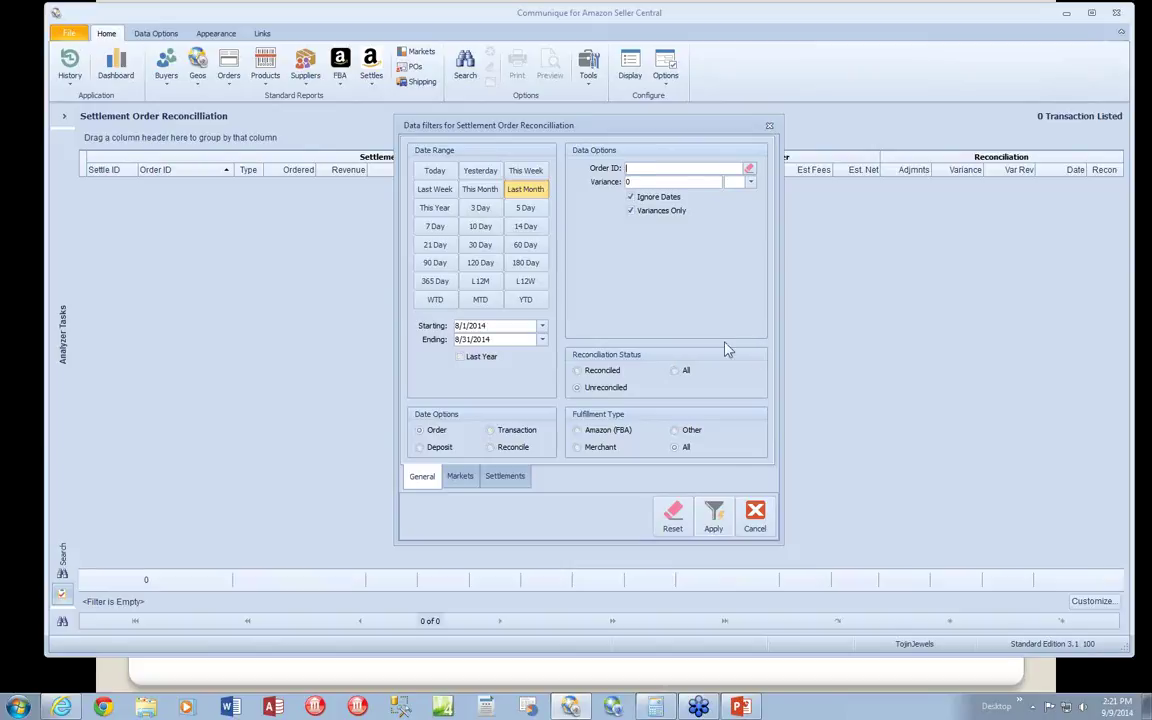
click(712, 514)
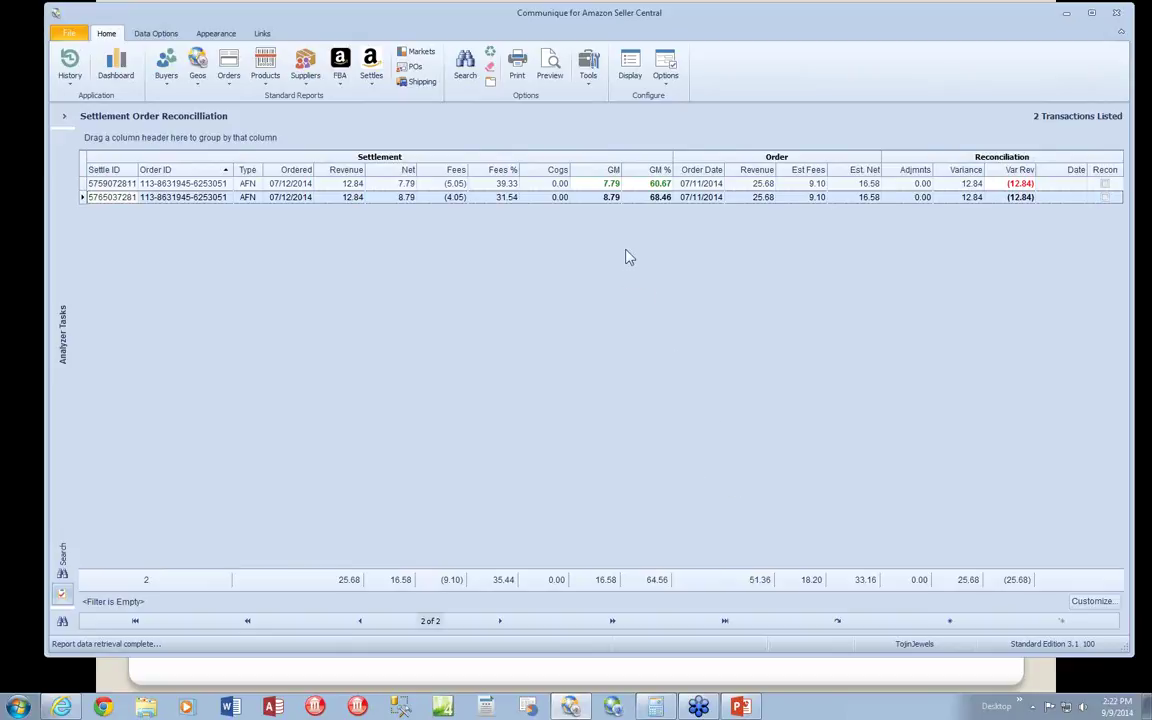
Toggle the detail pane of the second reconciliation record and leave its reconciliation details displayed.
double_click(602, 198)
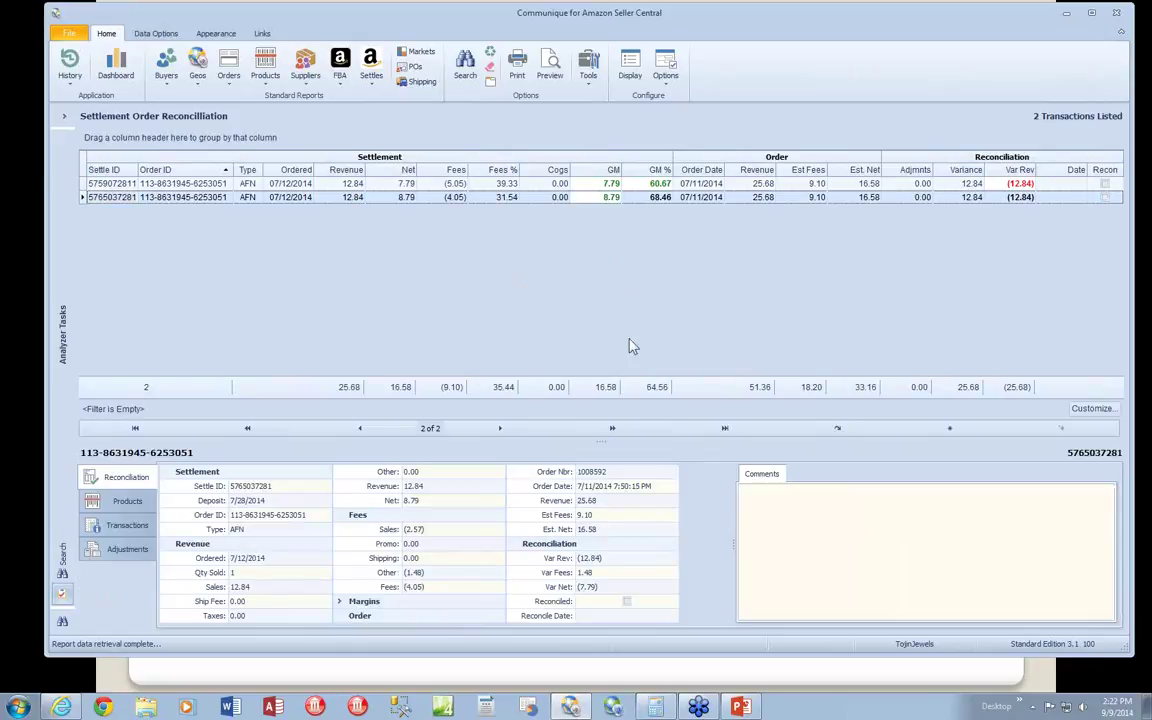
double_click(600, 198)
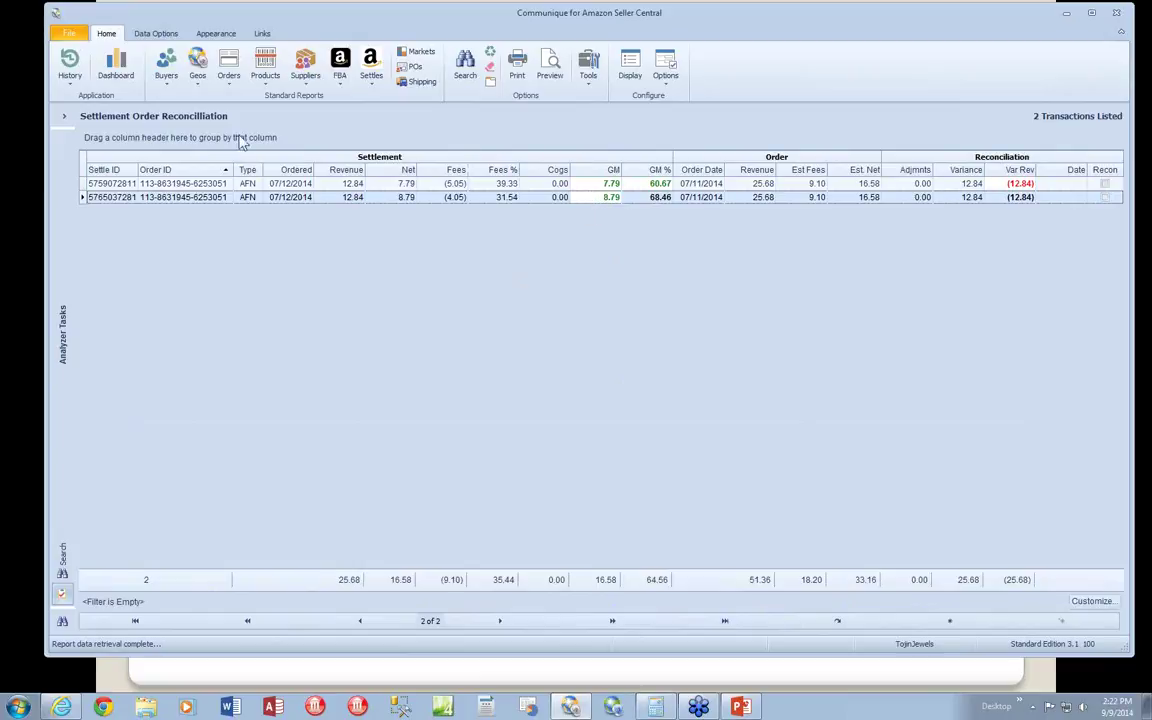
click(490, 86)
click(490, 86)
click(490, 86)
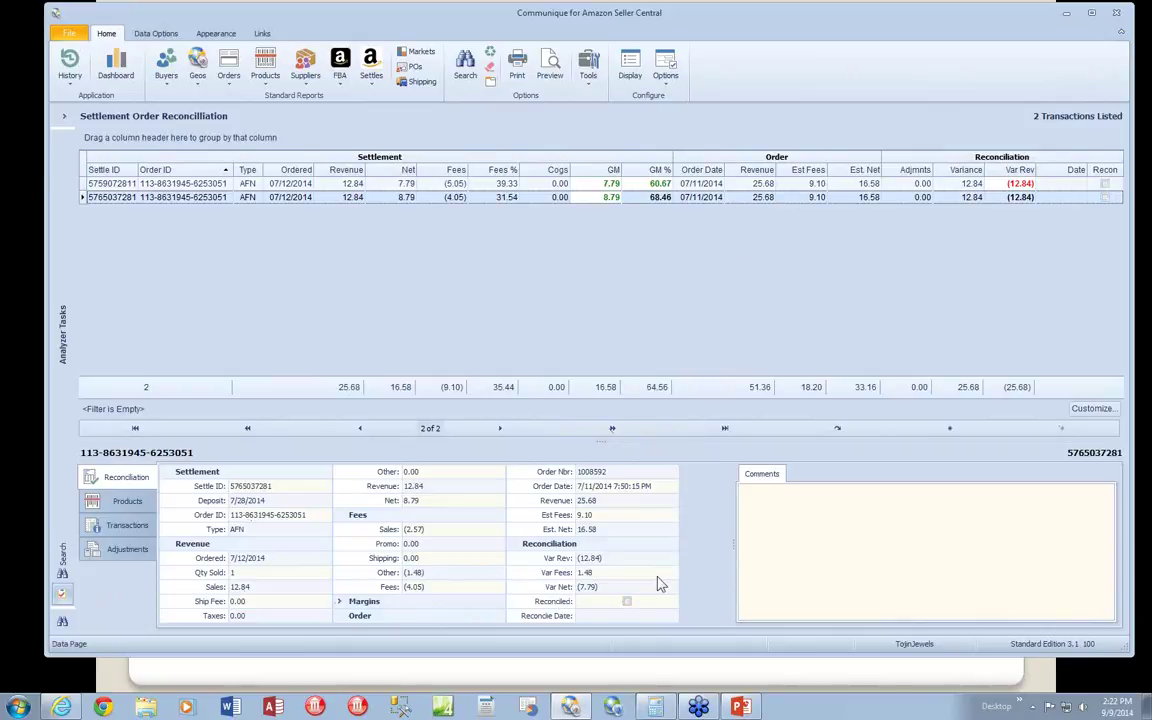
Display the order's products together with the second product grid that includes the Warehouse column, and enlarge the detail area.
click(132, 502)
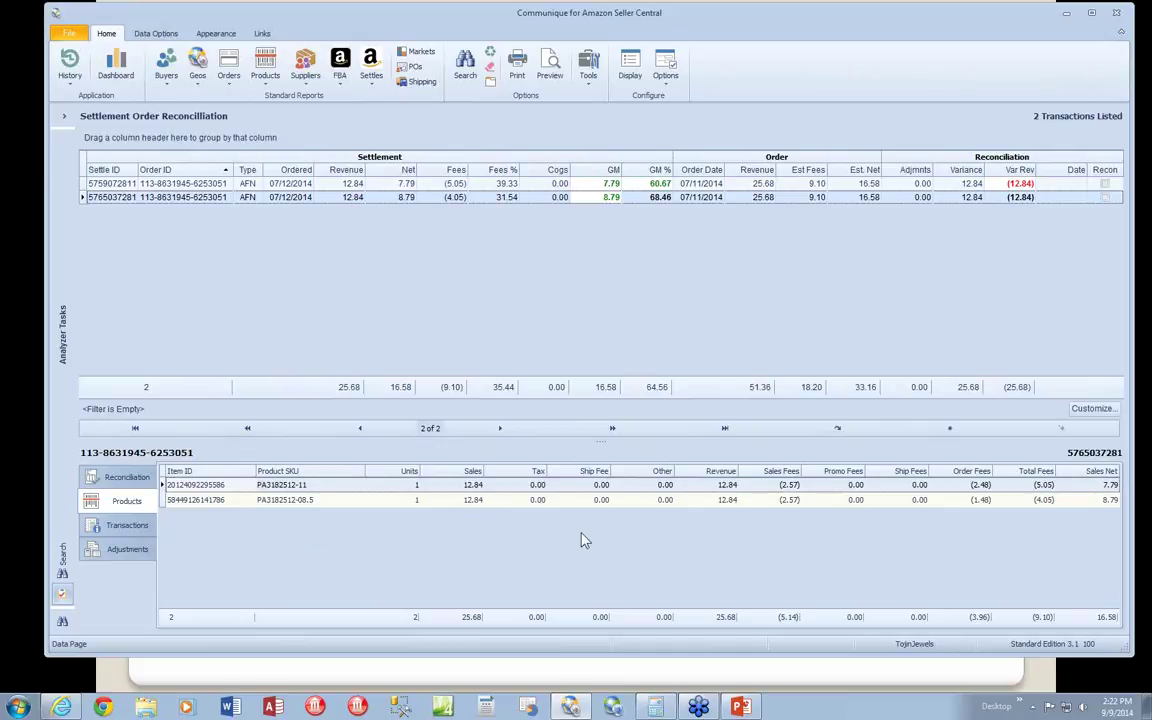
click(576, 500)
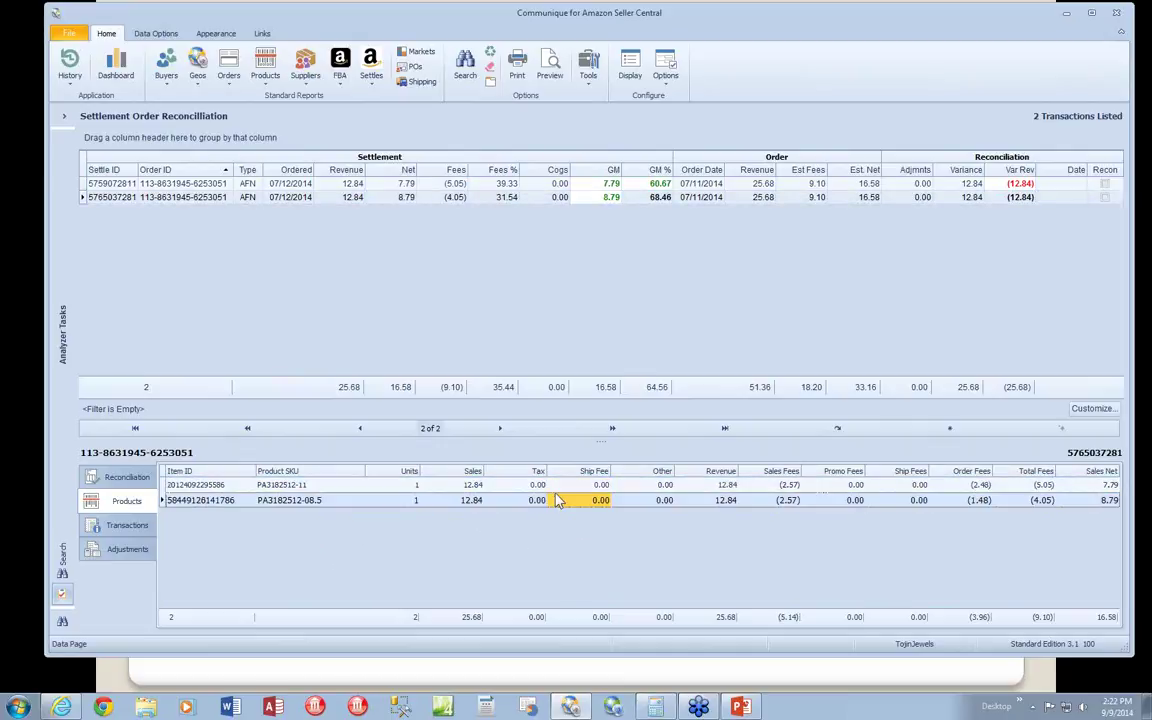
right_click(545, 538)
click(604, 552)
drag(635, 555, 635, 542)
drag(604, 441, 605, 397)
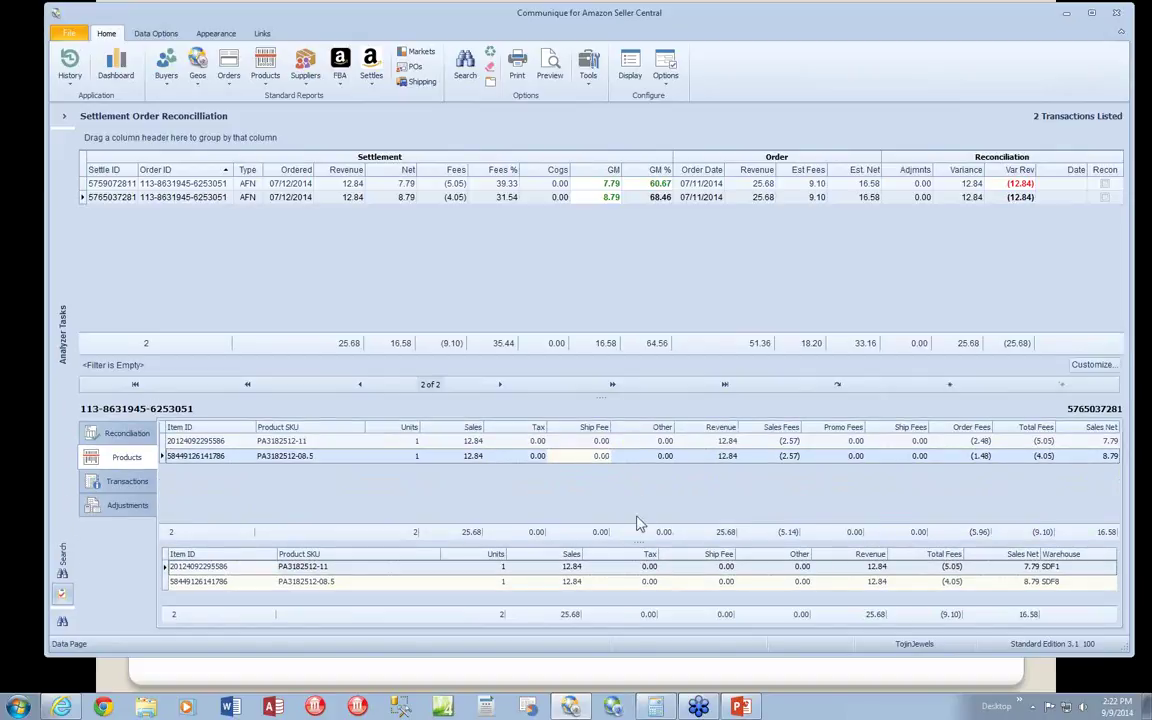
drag(640, 541, 640, 525)
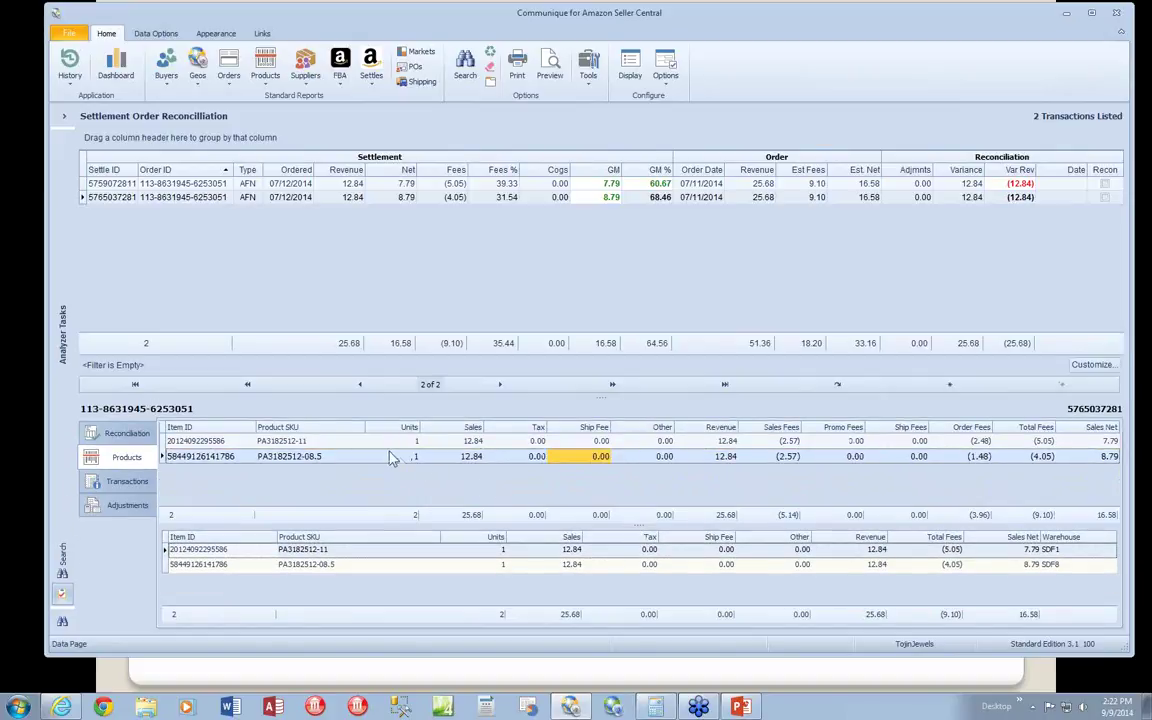
Review the warehouse product lines and switch between the two settlement records to compare their products.
click(900, 565)
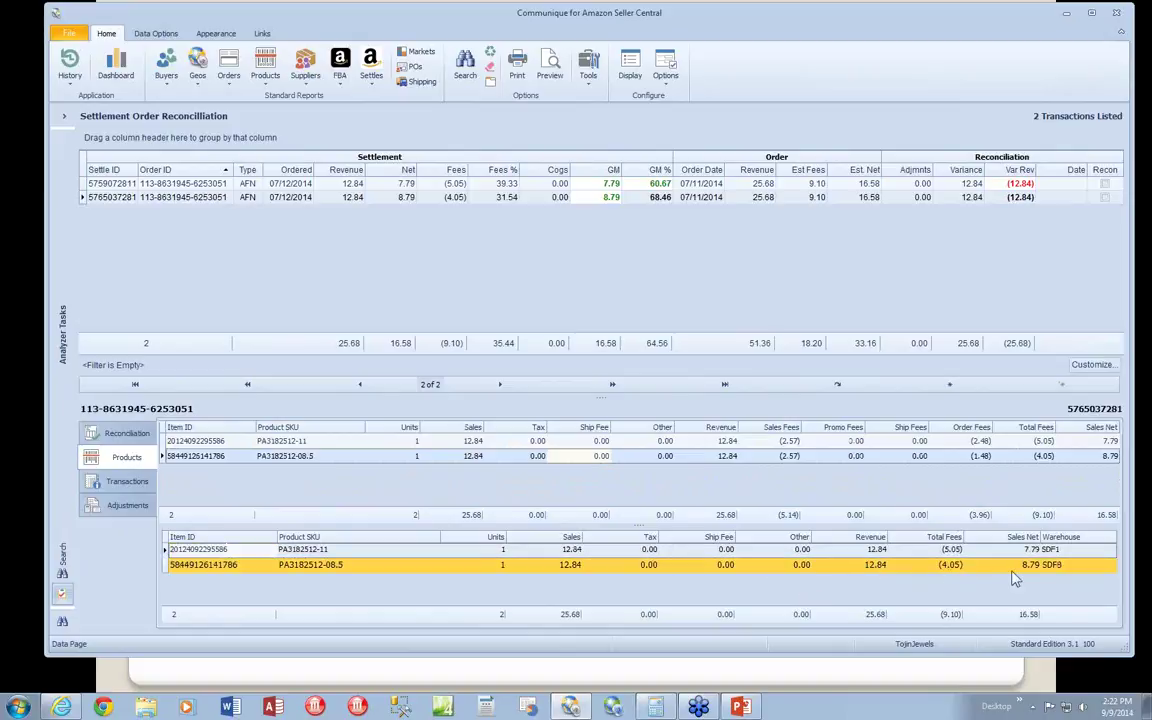
click(716, 488)
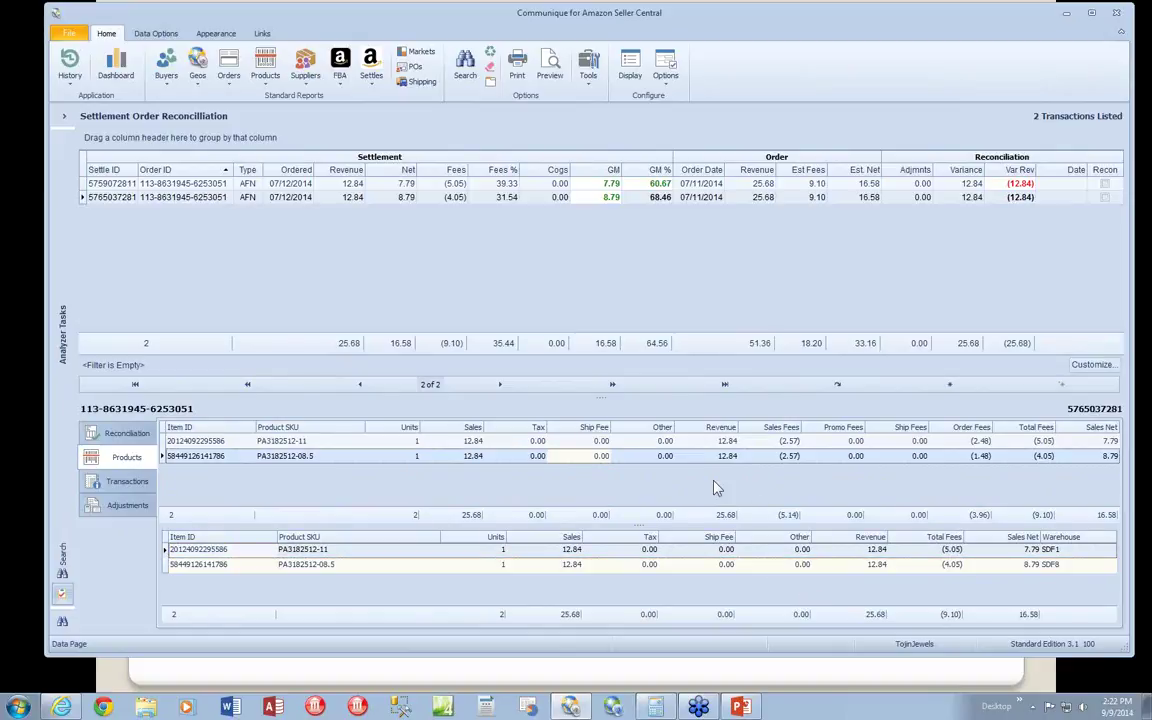
click(350, 183)
click(350, 197)
key(Up)
key(Down)
key(Up)
key(Down)
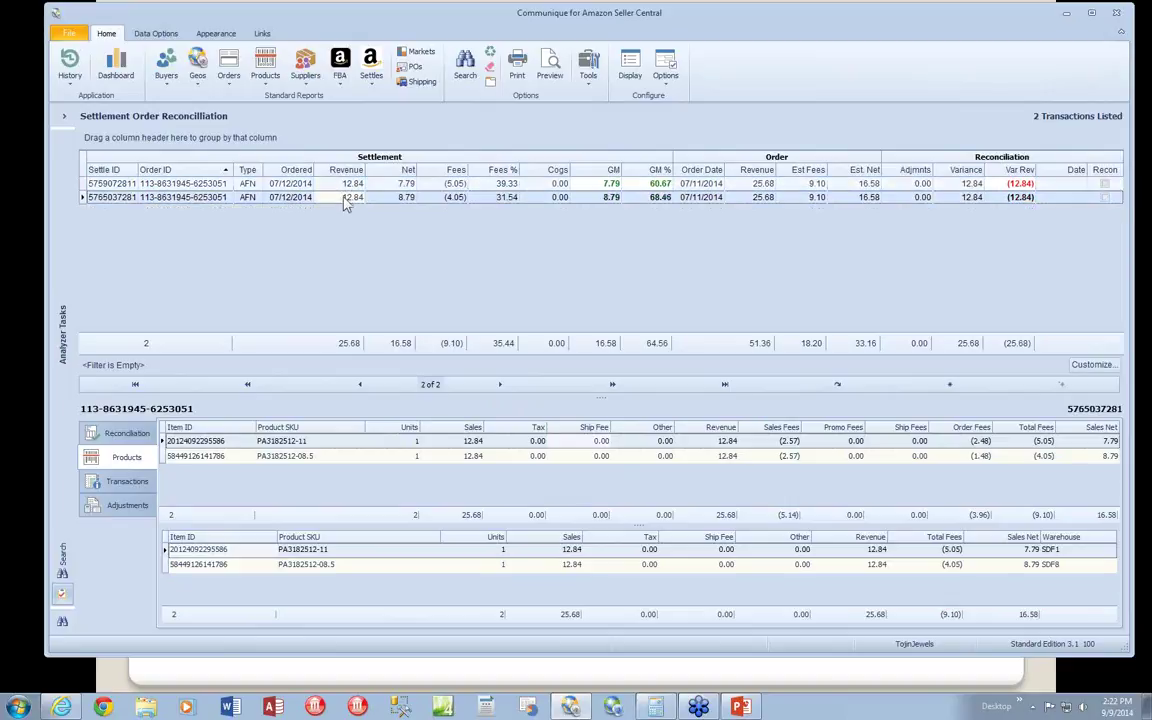
key(Up)
key(Down)
Review the order's adjustments and display its individual settlement transactions.
click(126, 481)
click(338, 501)
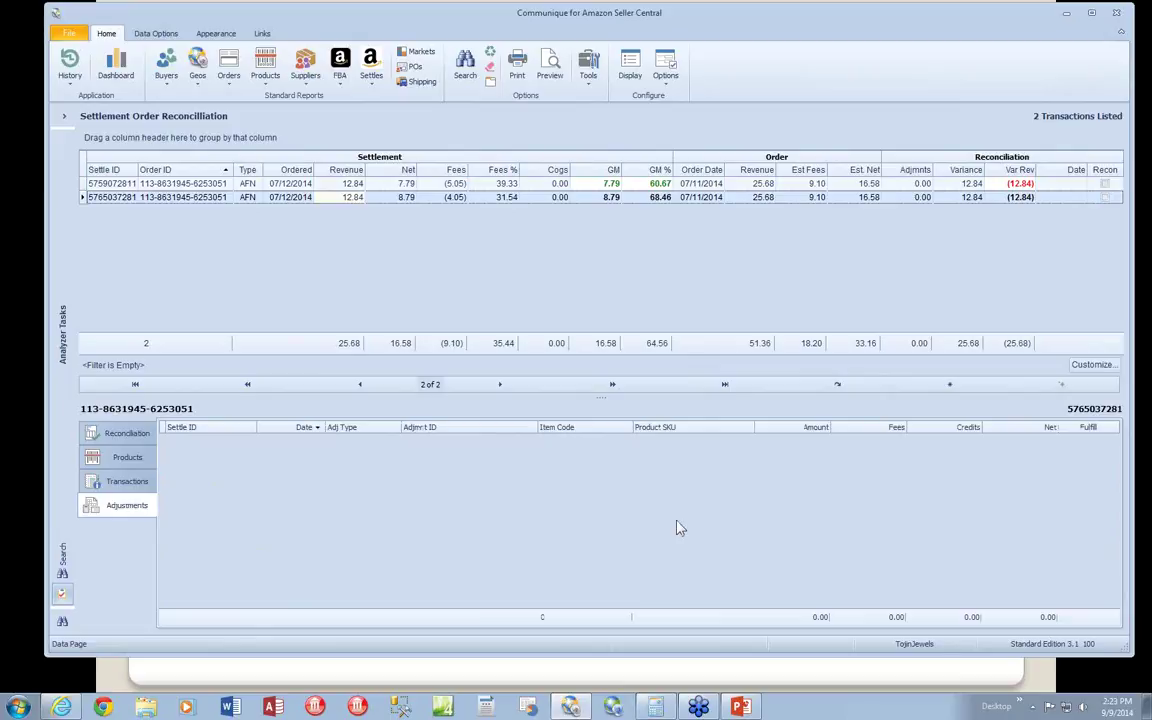
click(127, 481)
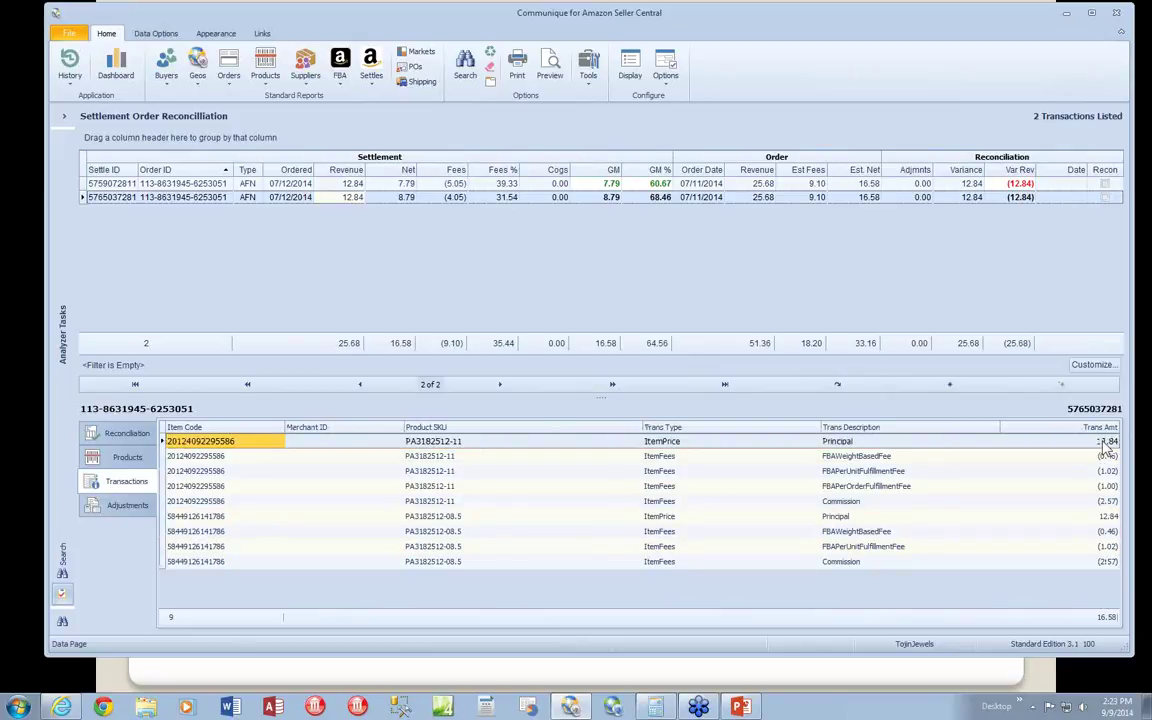
Filter the order's transactions by Price Type and by Fee Type, and restore All Types.
right_click(821, 513)
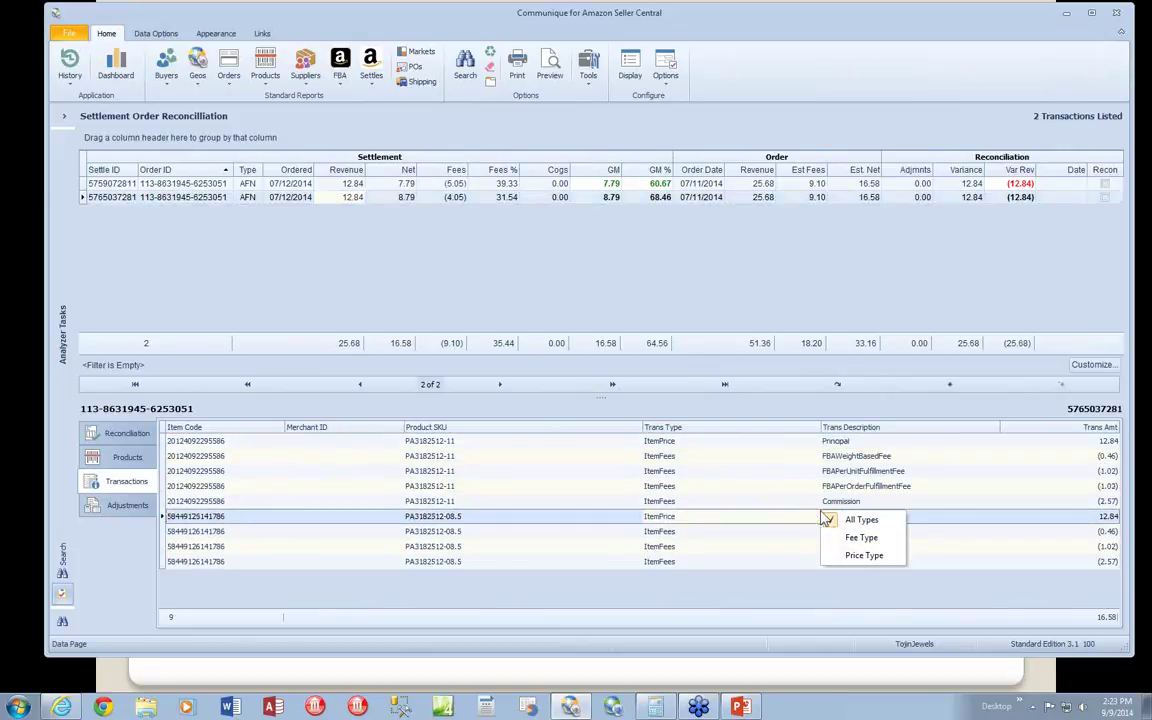
click(857, 556)
right_click(758, 522)
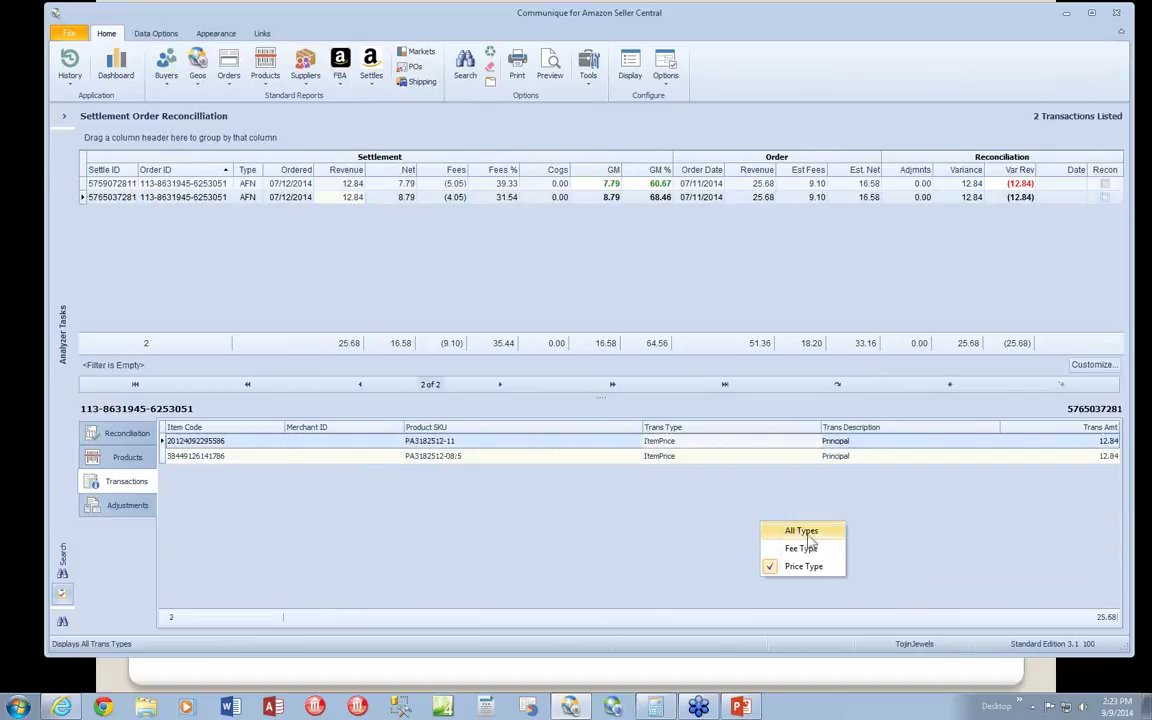
click(810, 545)
right_click(808, 556)
click(841, 566)
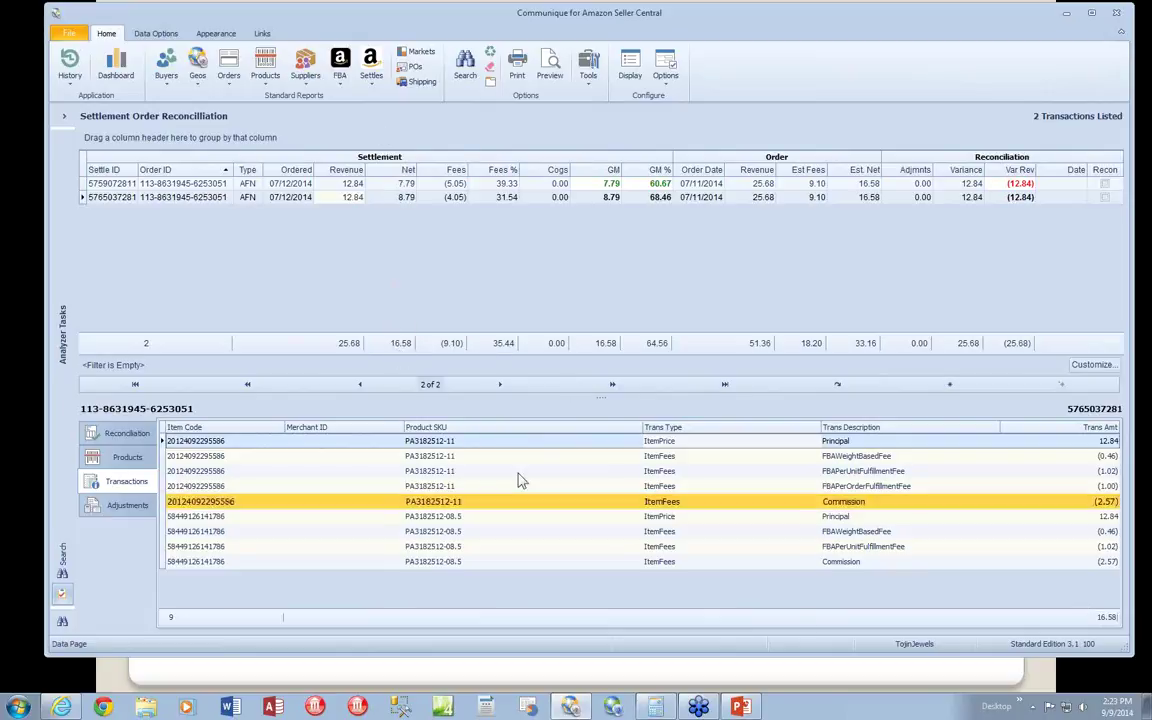
Review the transactions by Fee Type and Price Type, and select the first settlement record.
right_click(792, 584)
click(838, 612)
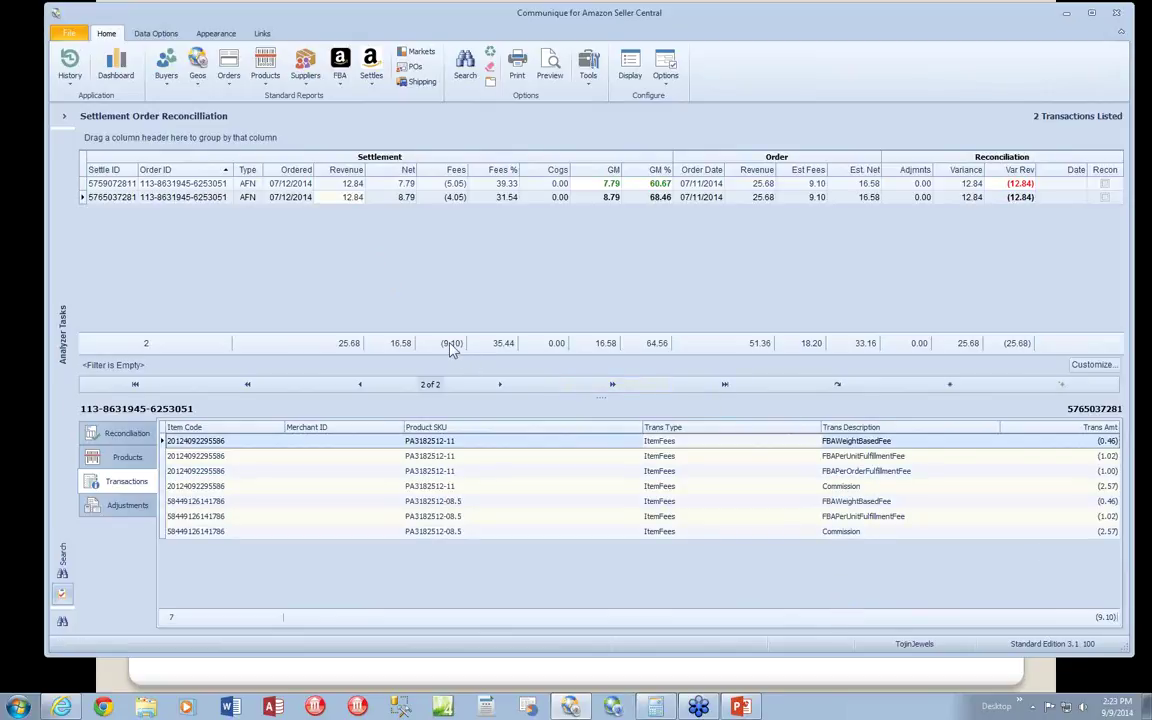
right_click(833, 612)
click(880, 637)
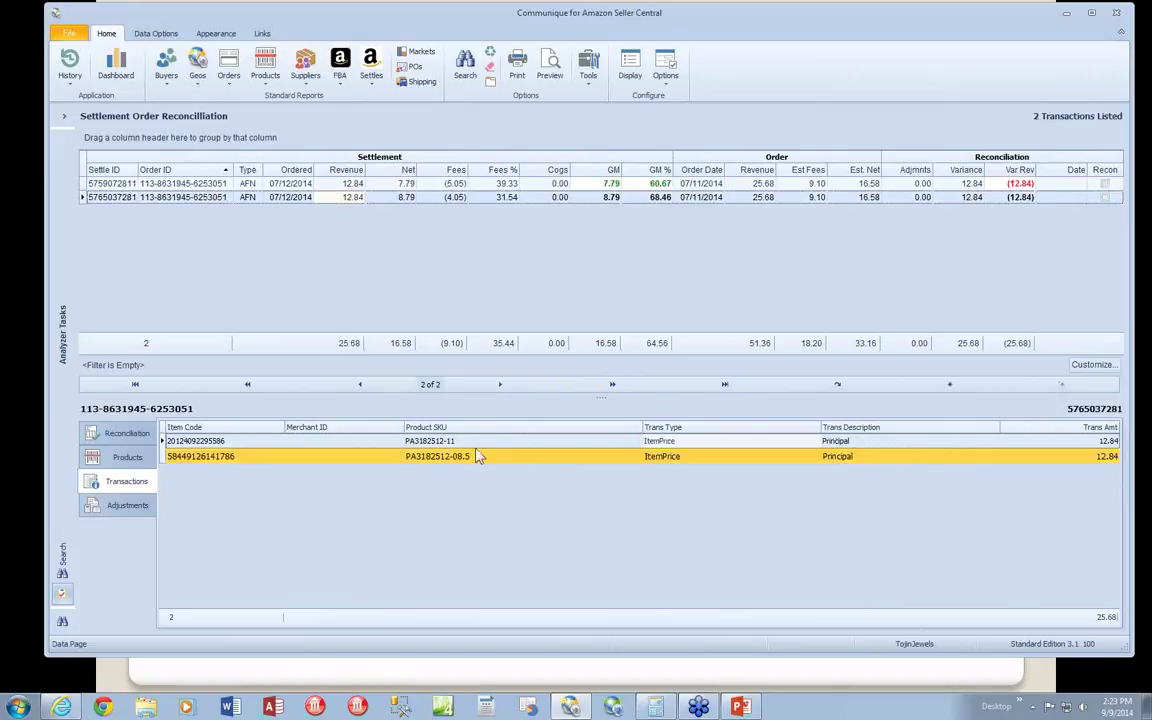
click(184, 184)
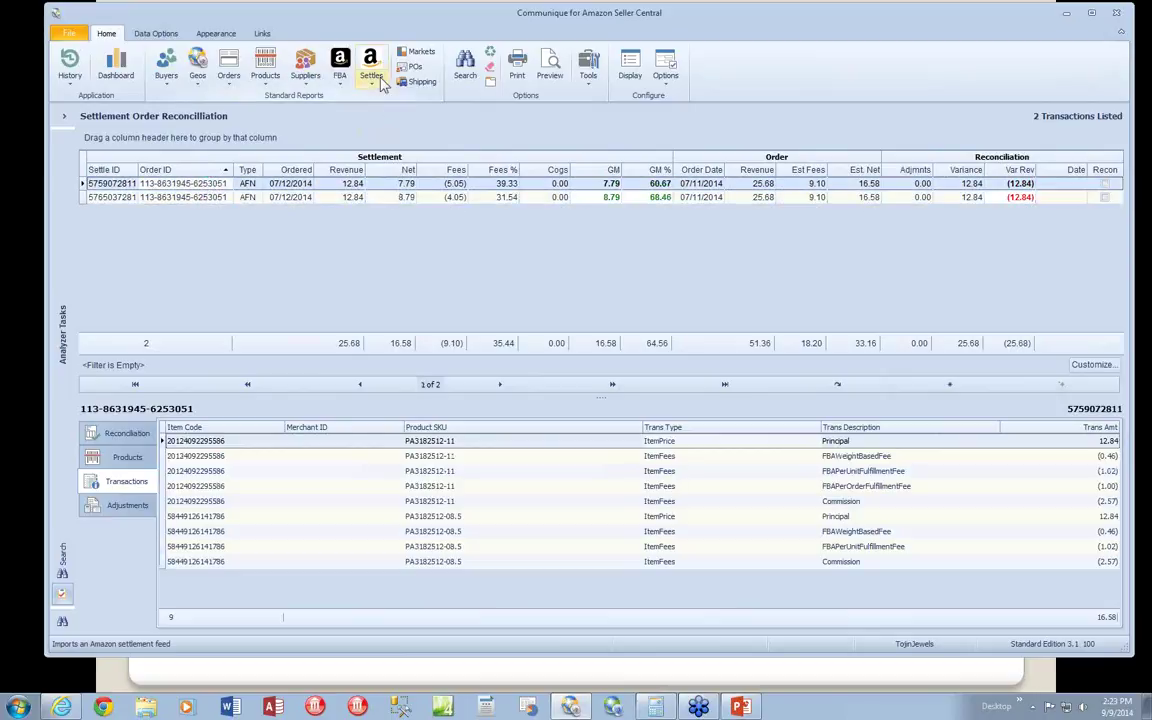
Add the Deposit column to the reconciliation grid and widen the Settle ID and Order ID columns to fit their contents.
click(630, 68)
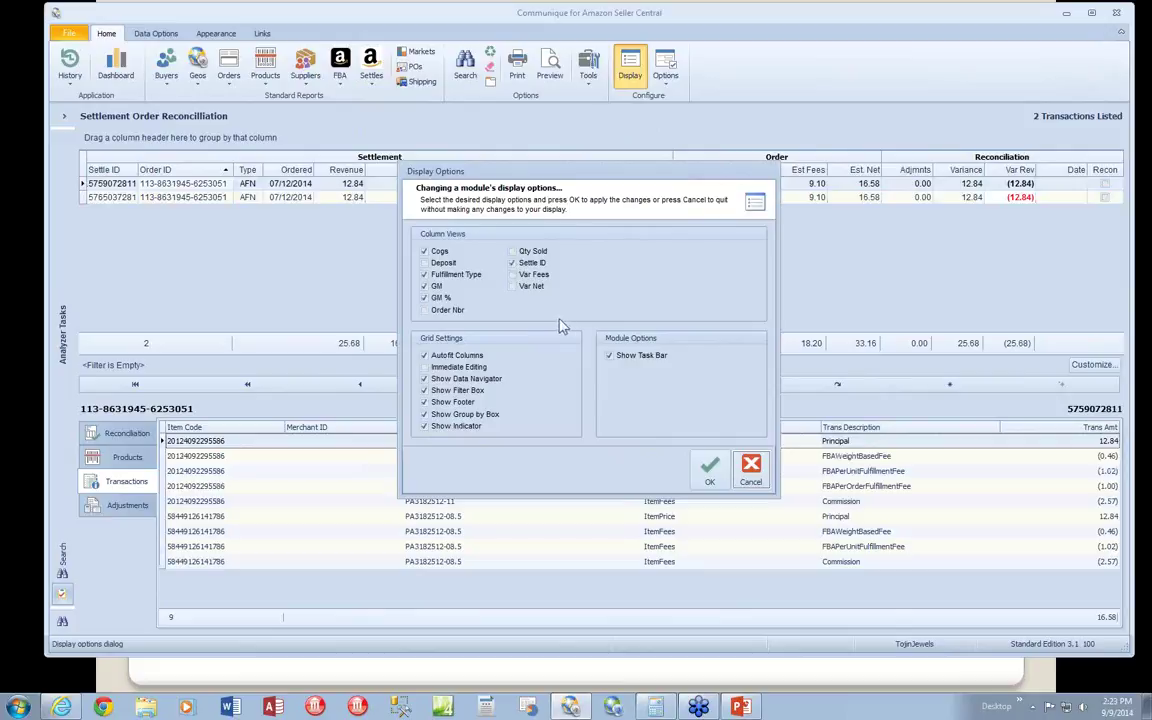
click(447, 263)
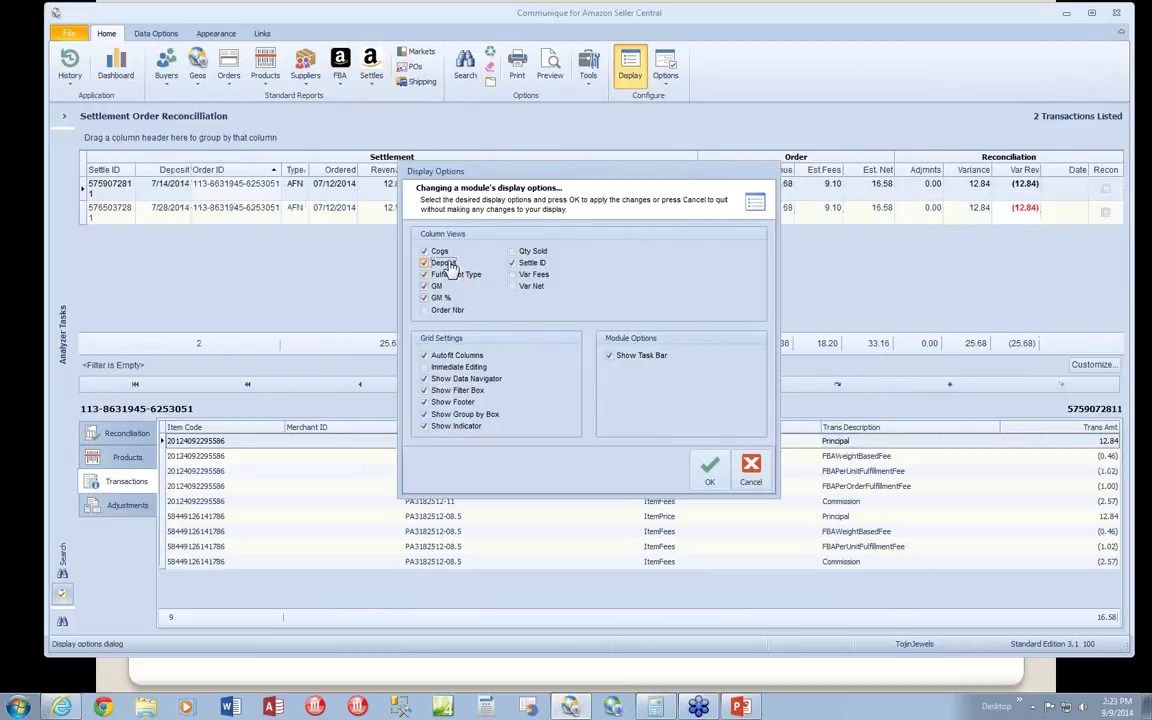
click(709, 468)
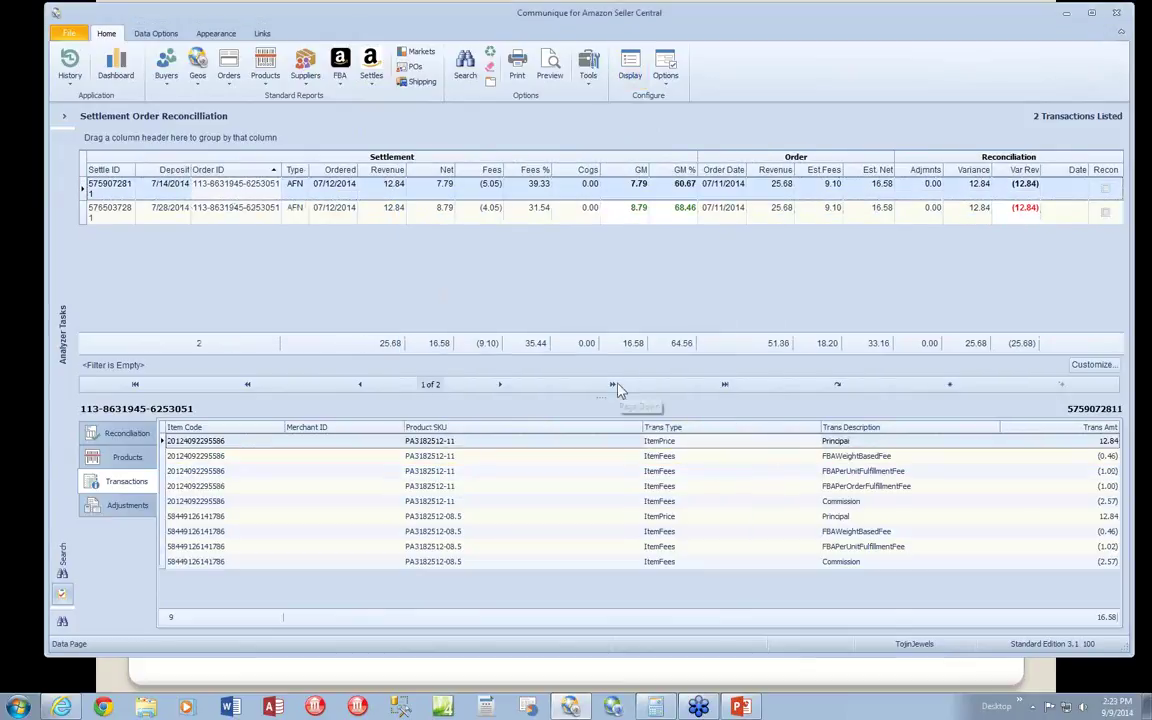
double_click(135, 167)
double_click(285, 170)
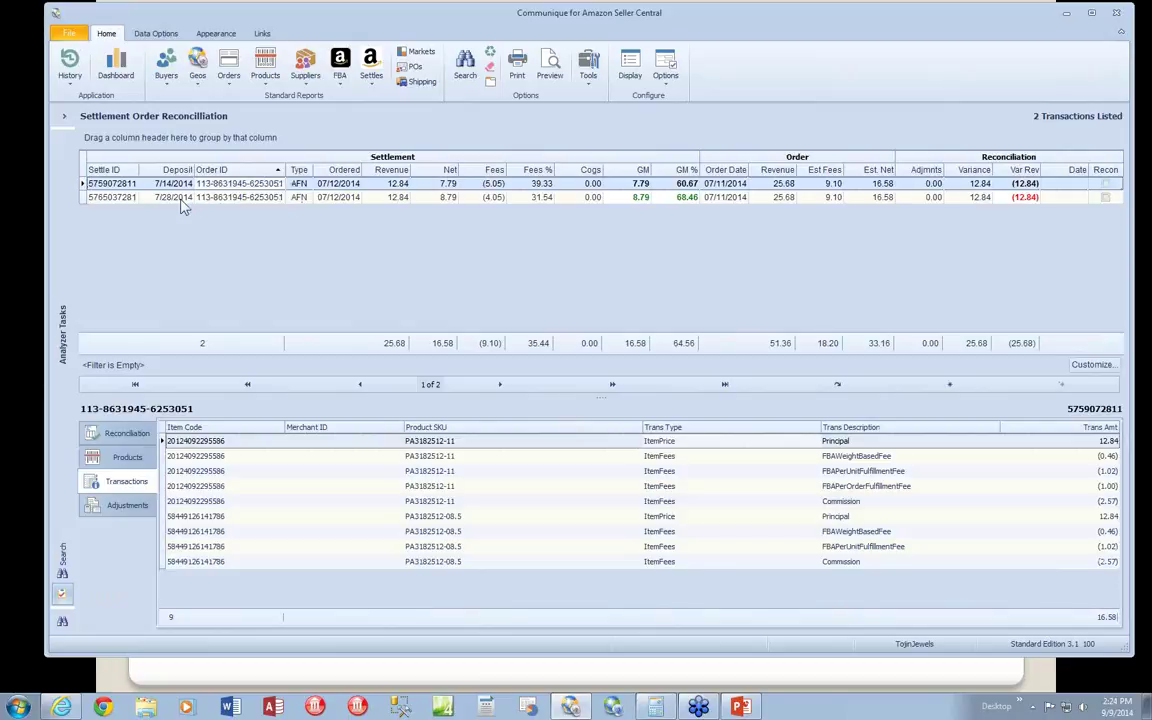
Review the order's product lines and their warehouses, and select the settlement record deposited 7/28/2014.
click(141, 462)
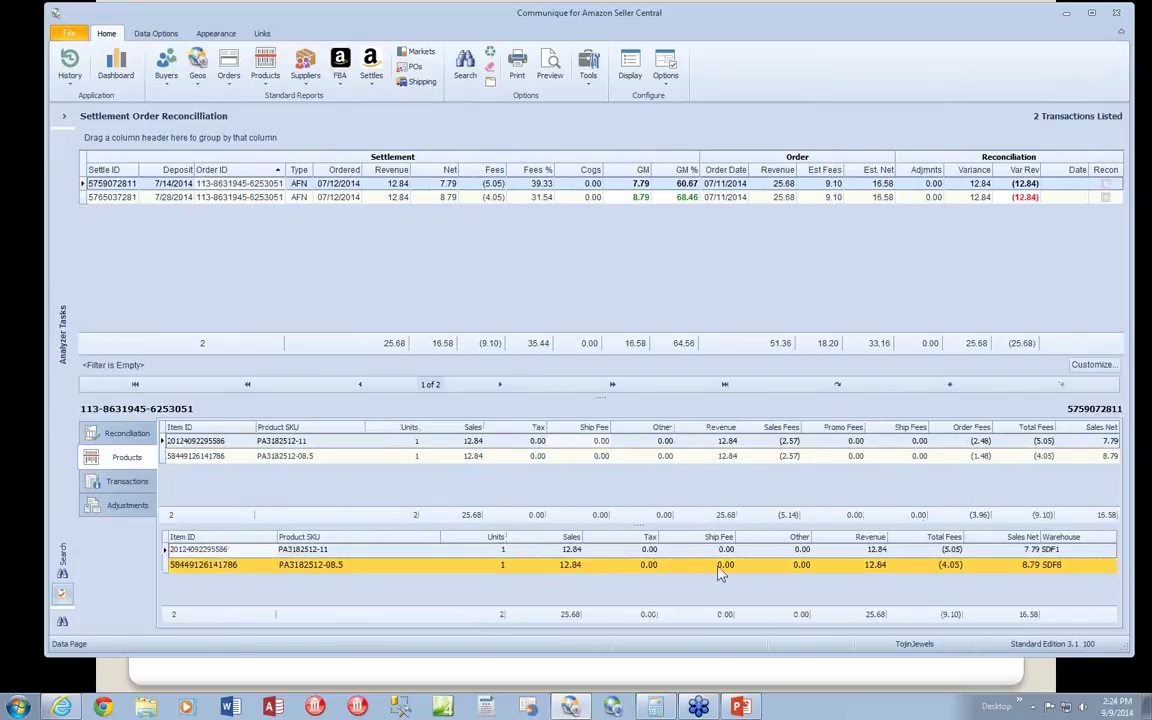
click(1078, 551)
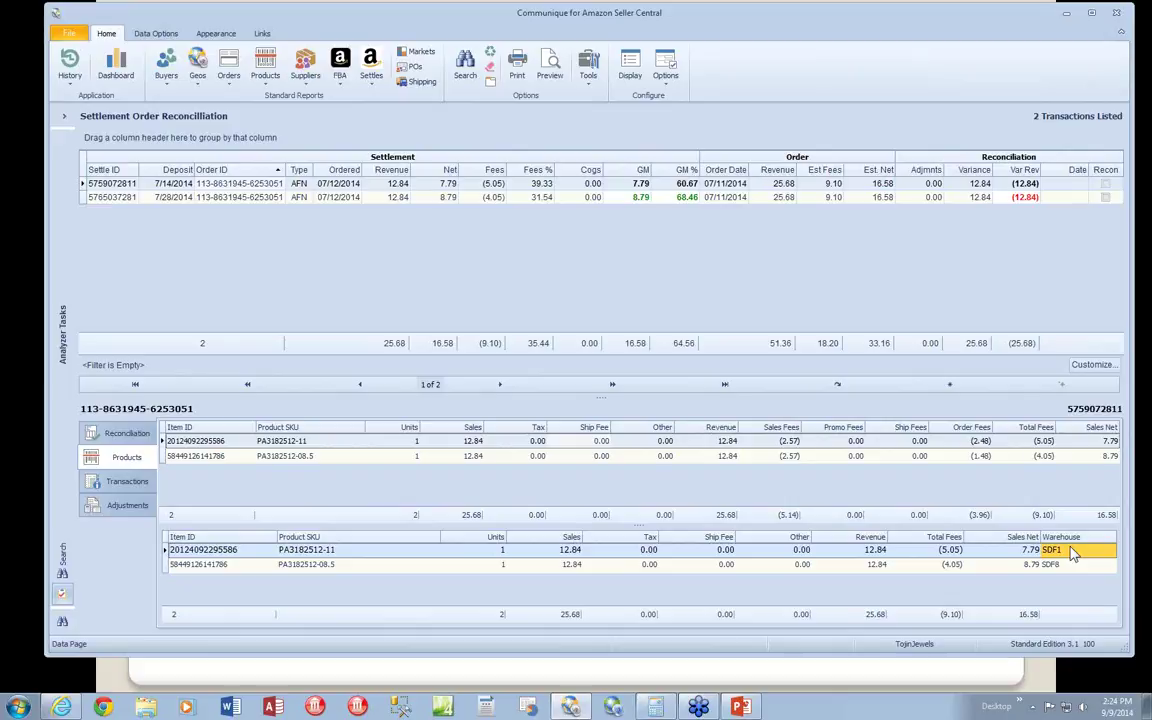
click(270, 197)
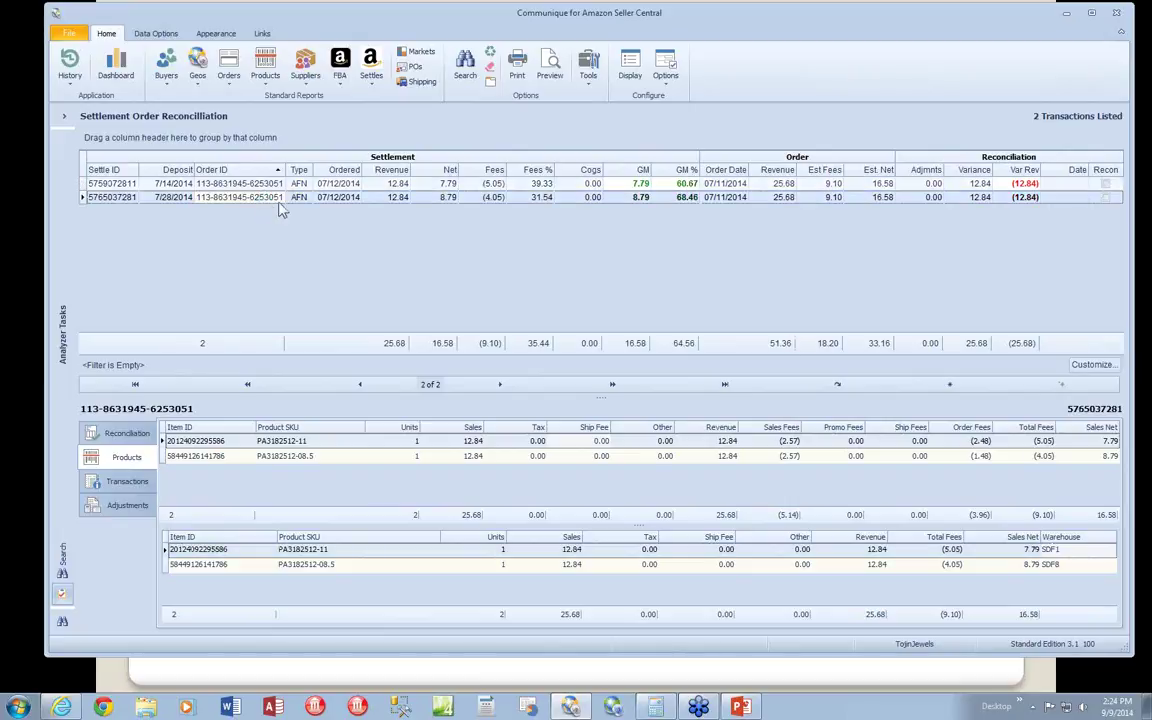
Copy the record's order ID and search for that order in the Orders Explorer.
click(278, 198)
key(ctrl+c)
click(229, 68)
click(262, 93)
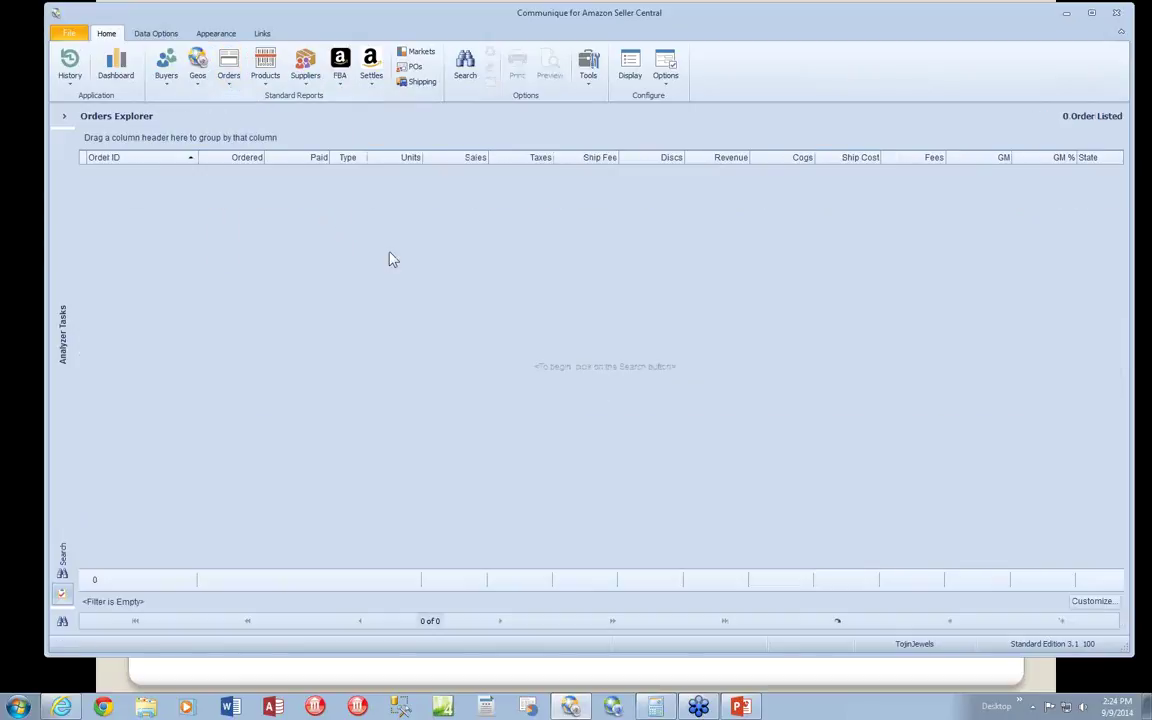
click(660, 169)
key(ctrl+v)
click(713, 515)
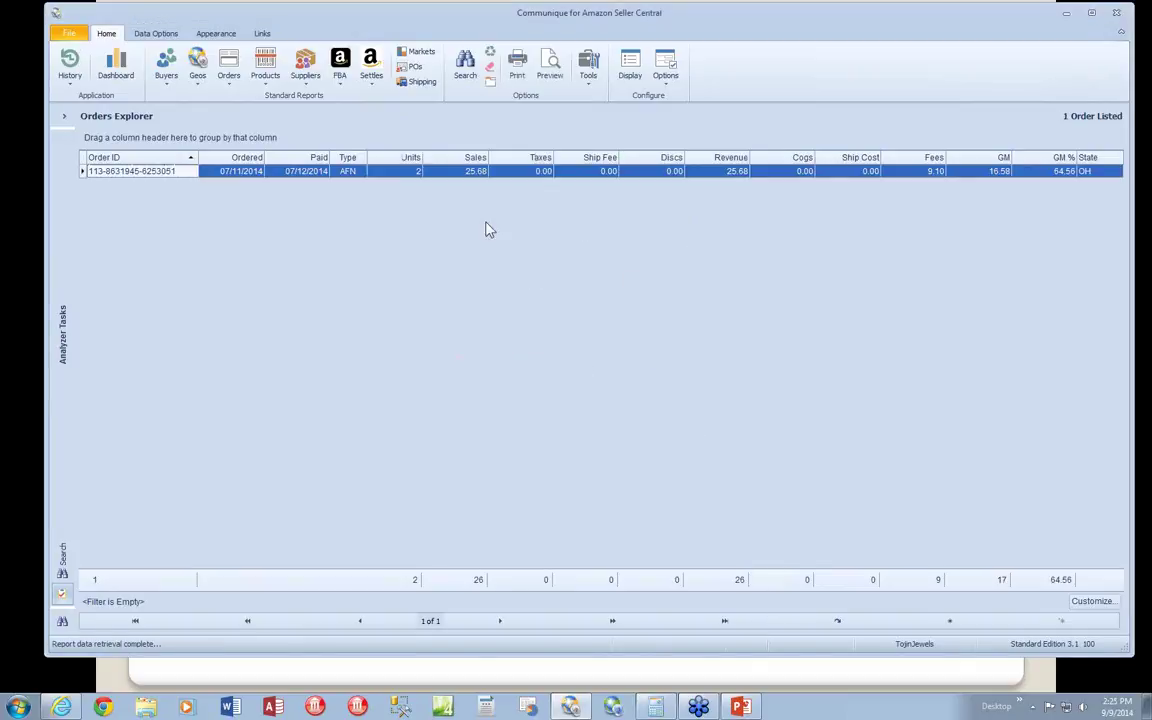
Display the found order's details, enlarge the details pane and check the Sales figure.
double_click(463, 173)
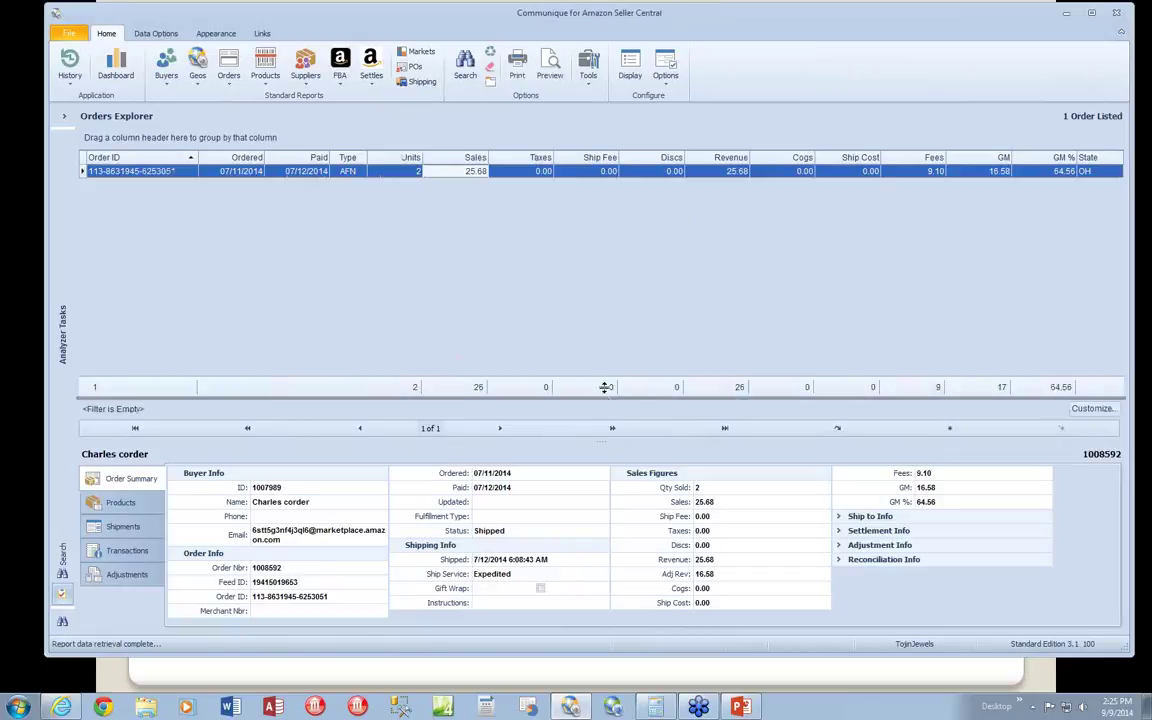
drag(604, 398, 604, 342)
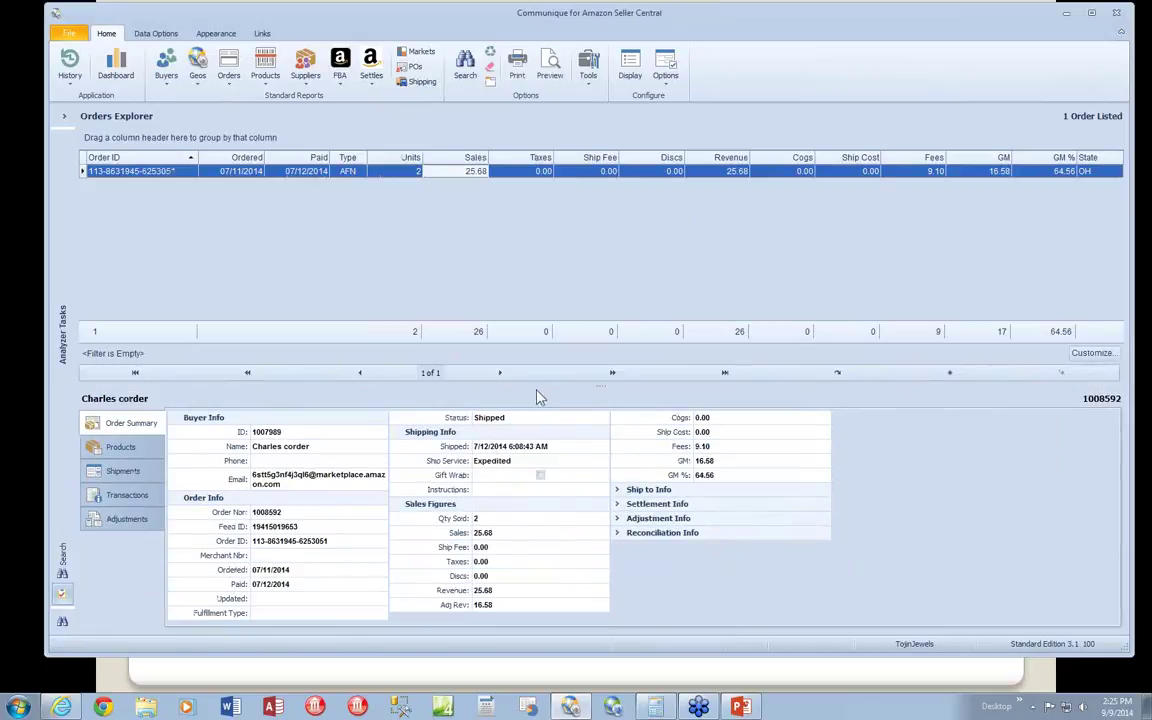
drag(601, 386, 601, 374)
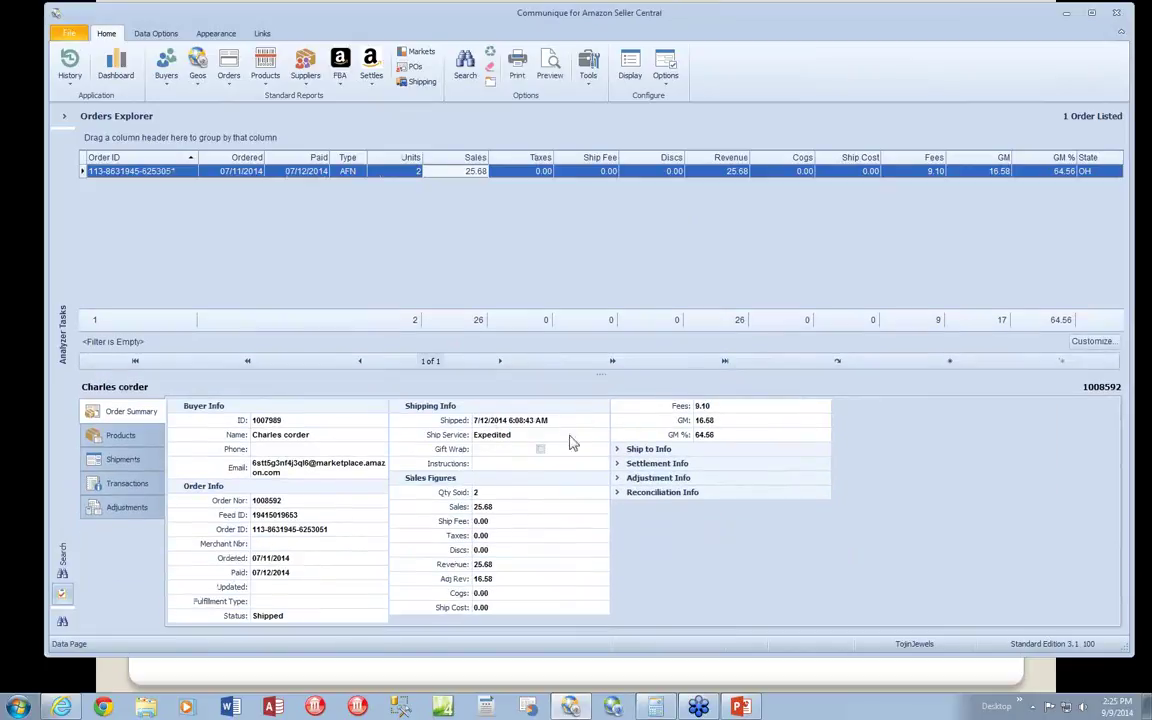
click(500, 508)
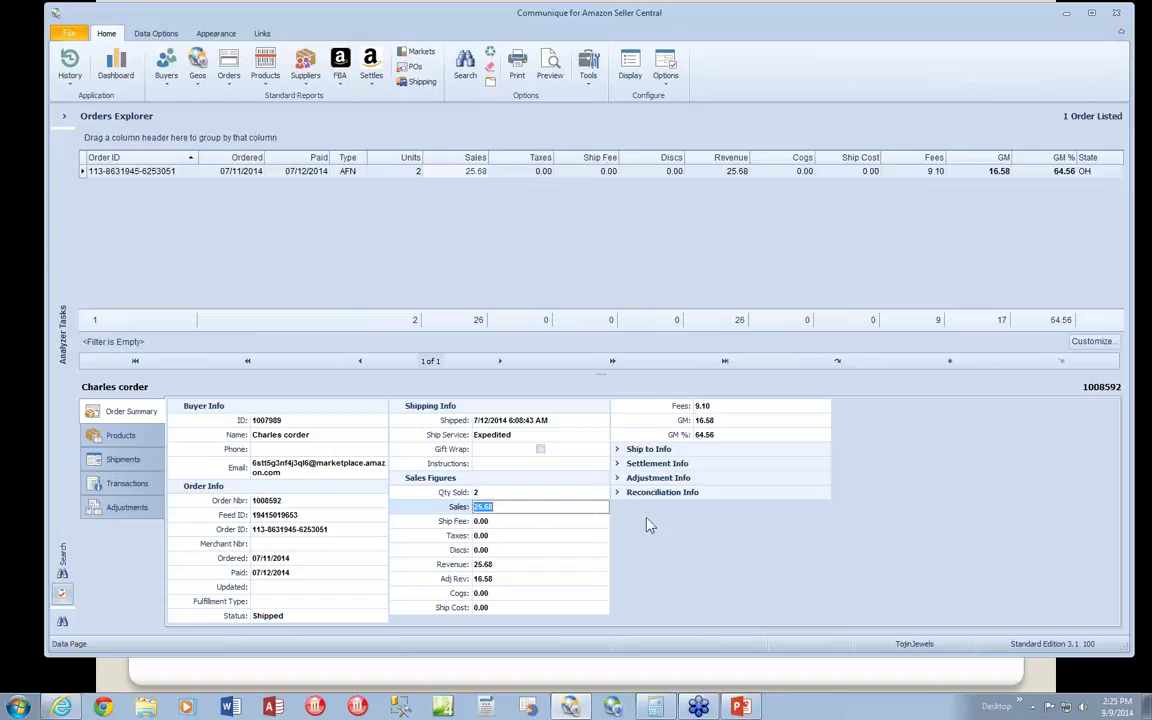
Review the order's Settlement Info ID, date and fees, and check its Adjustment Info before collapsing that section.
click(618, 465)
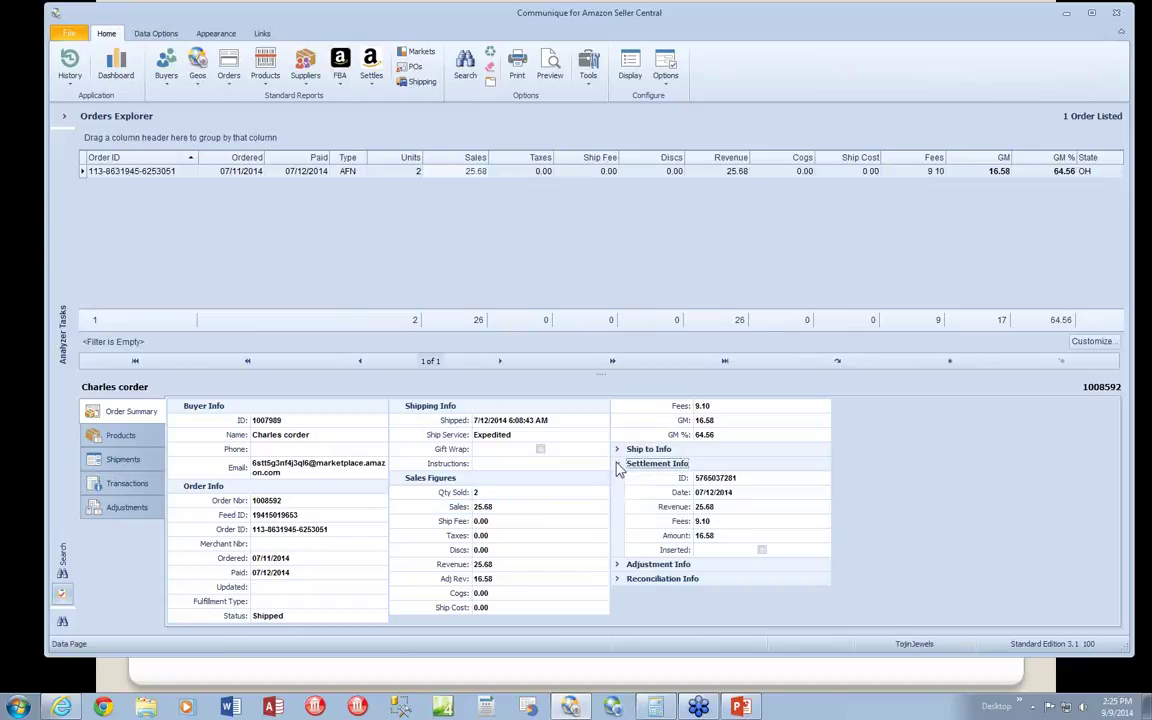
click(739, 479)
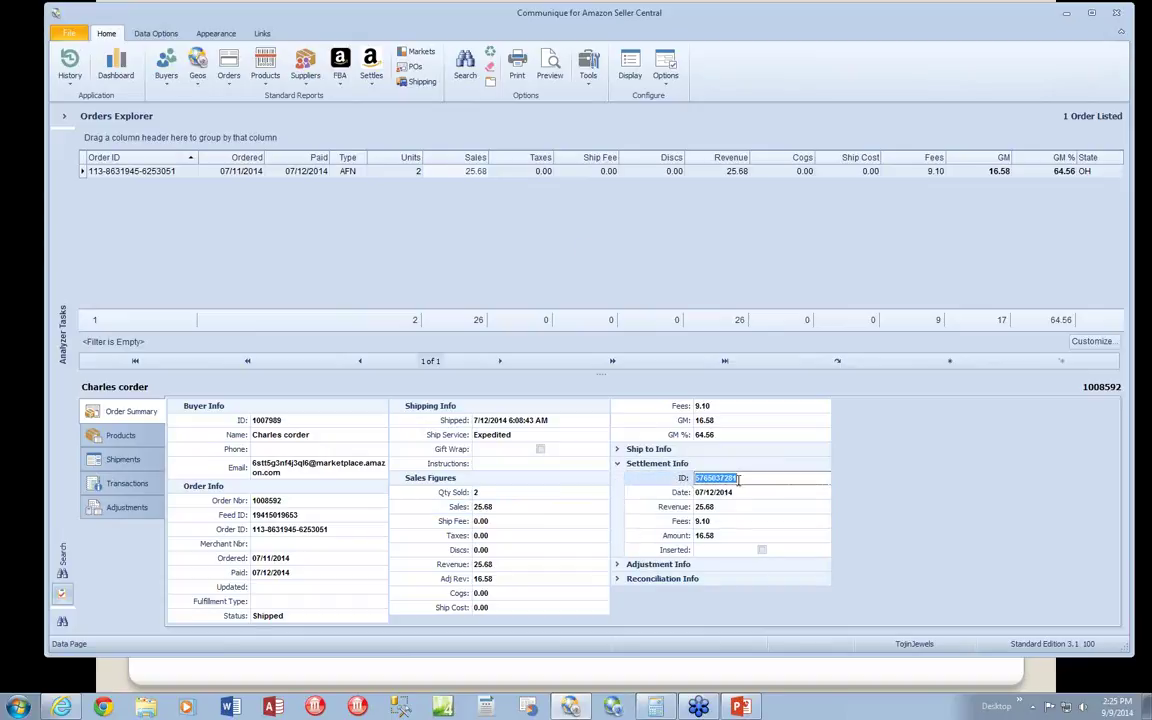
click(672, 493)
click(680, 521)
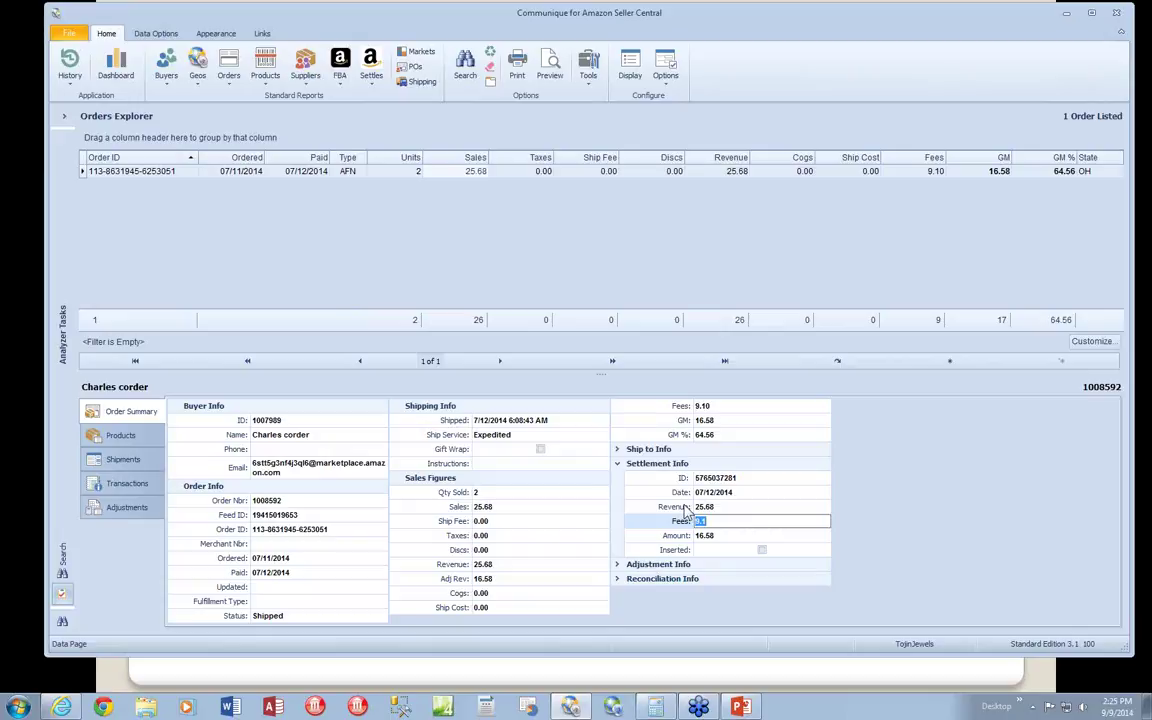
click(620, 565)
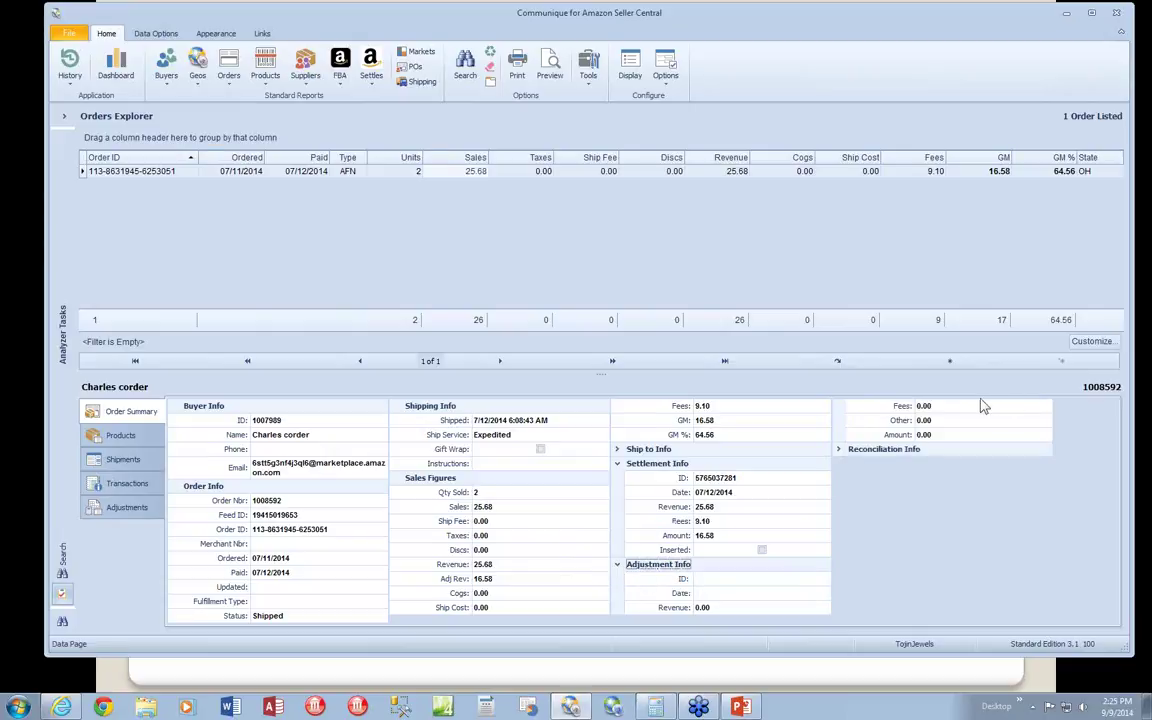
click(633, 566)
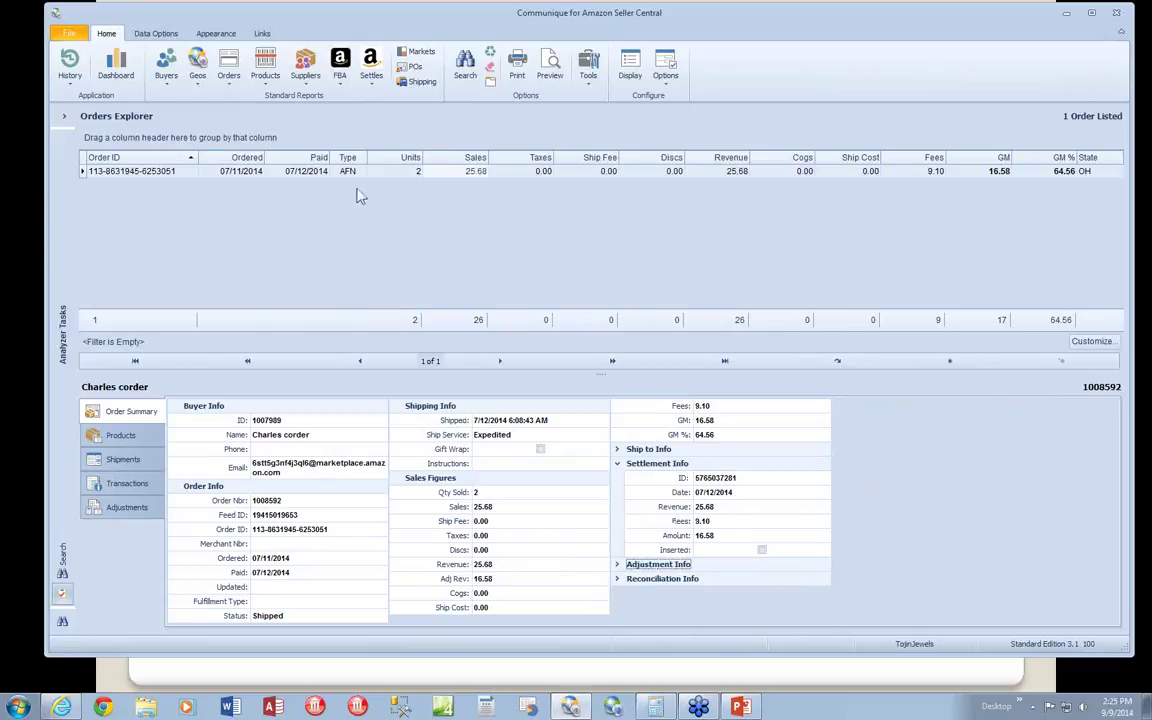
Return to the order reconciliation report and mark the 7/28/2014 deposit record as reconciled with the date 9/9/2014.
click(371, 72)
click(414, 113)
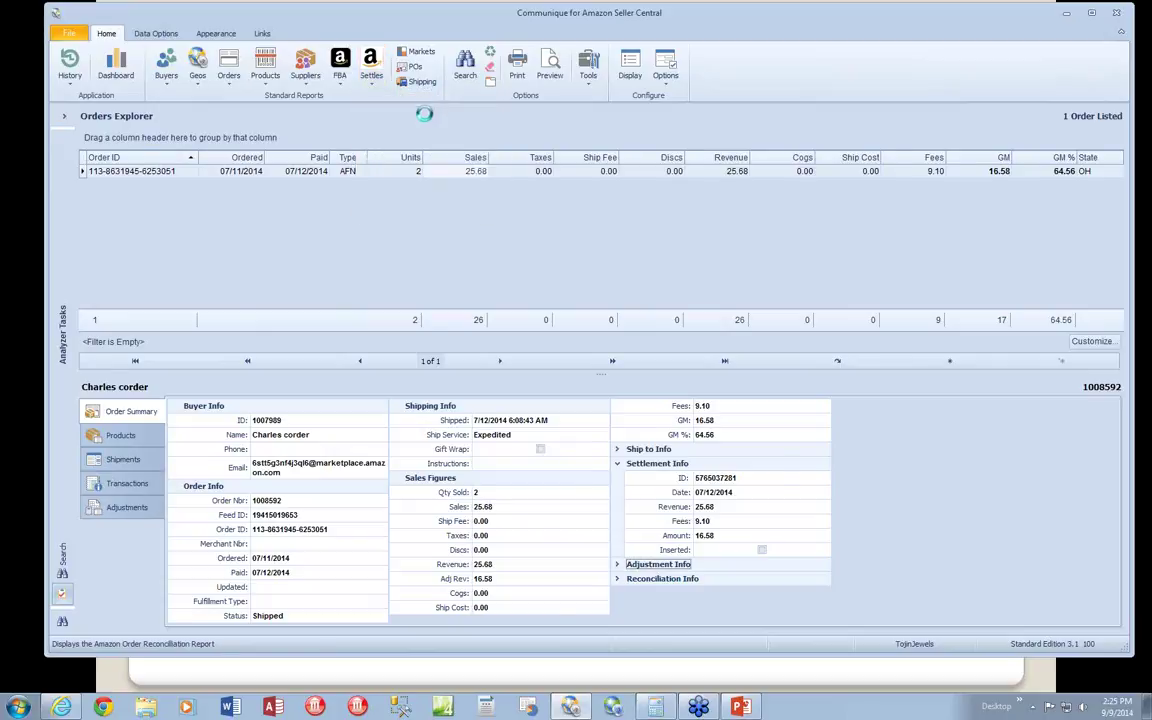
right_click(790, 201)
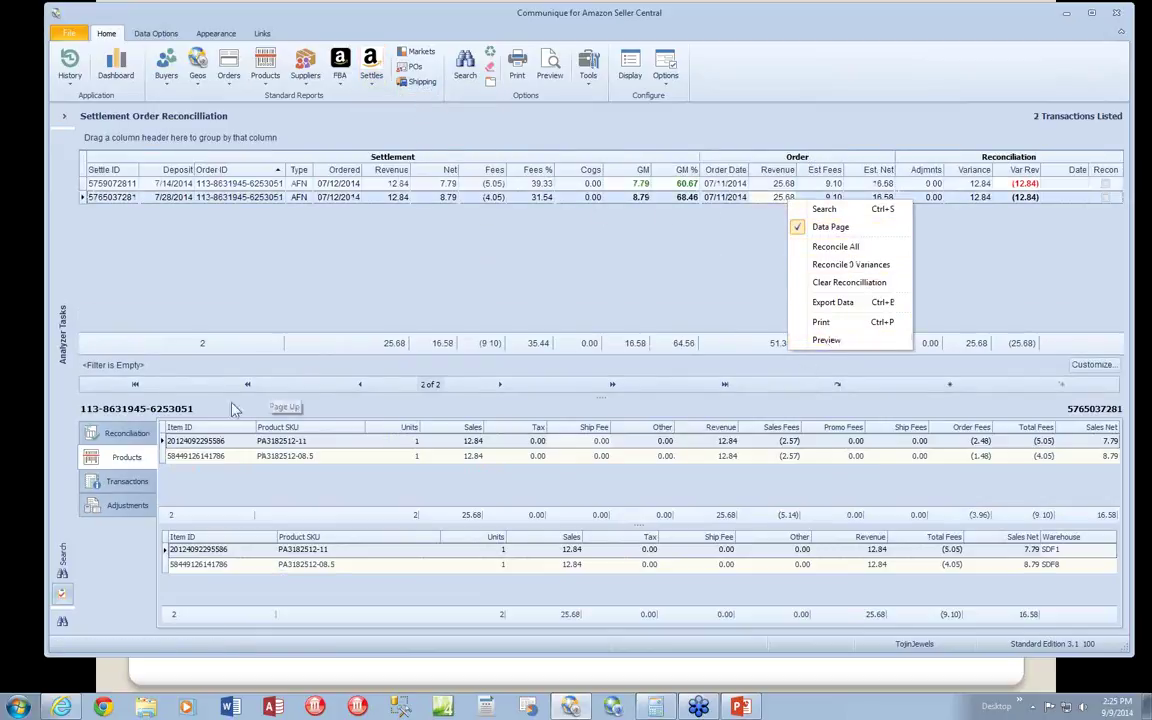
click(126, 433)
click(626, 470)
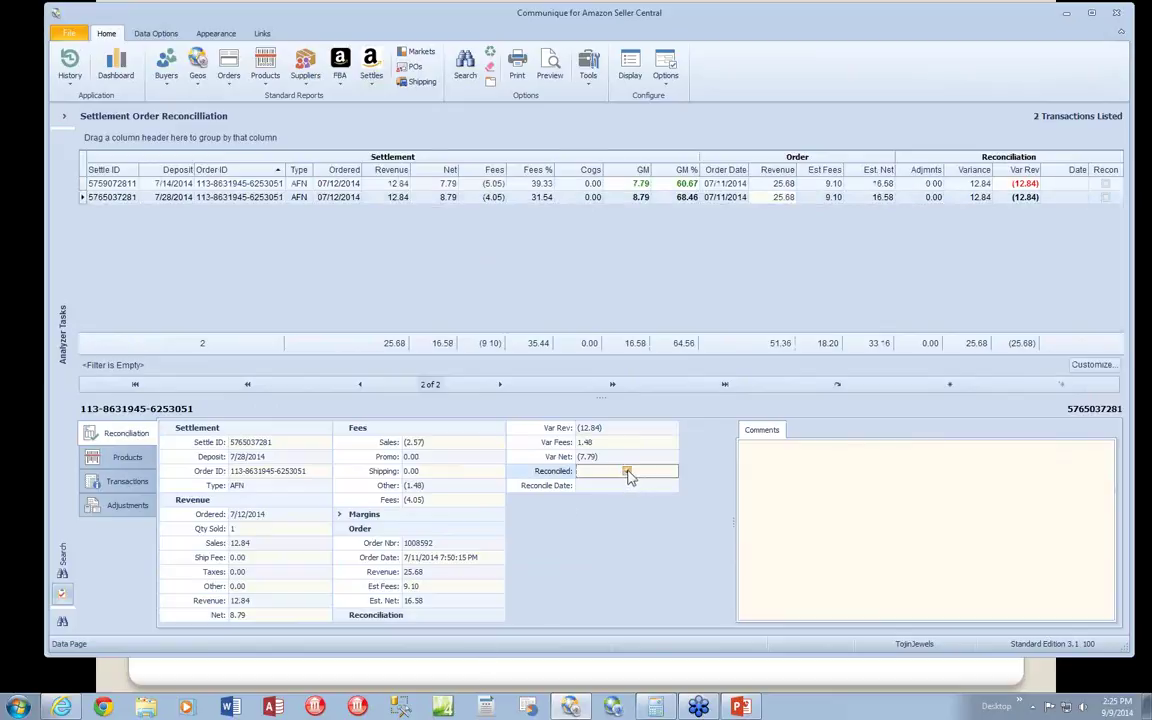
click(672, 485)
click(617, 532)
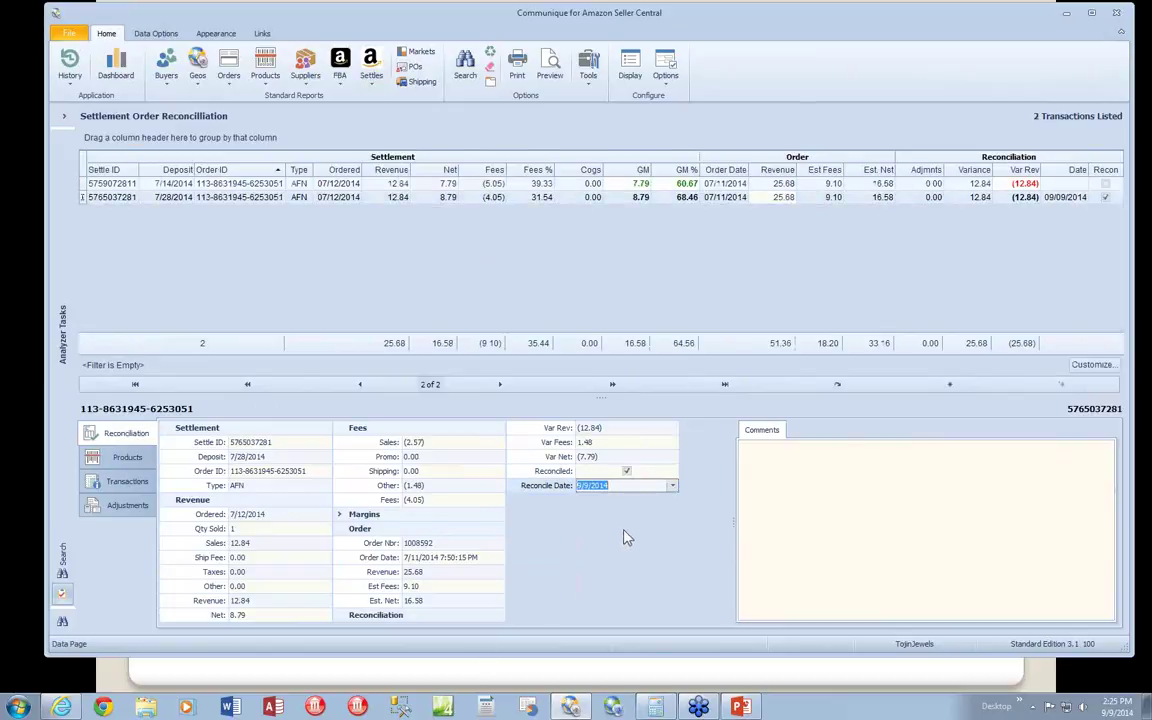
Add the comment "Split payment" to the record, copy the comment text and apply the changes.
click(806, 472)
text(Split payment)
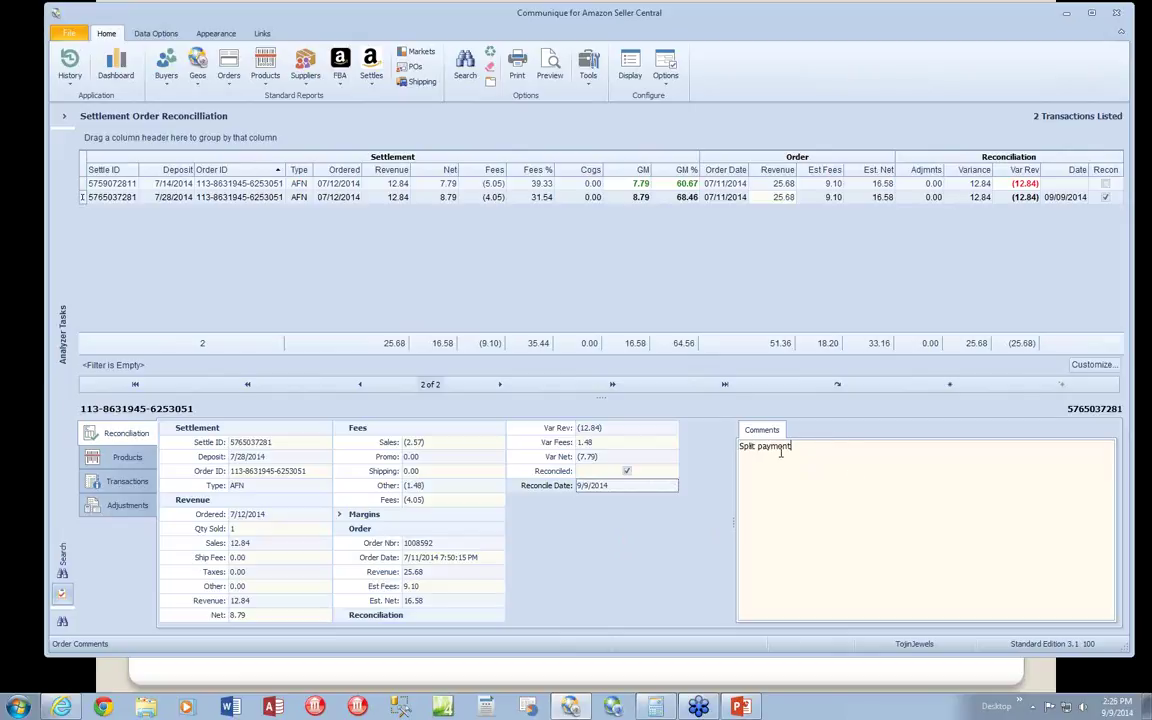
drag(792, 447, 738, 447)
key(ctrl+c)
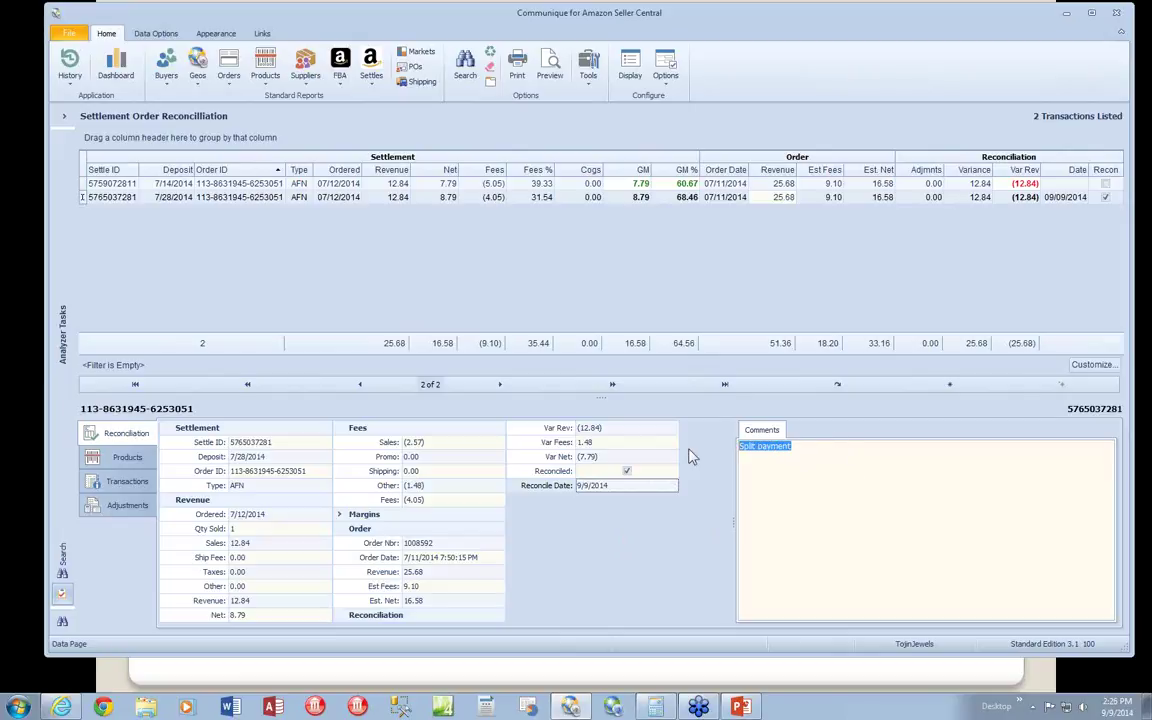
right_click(676, 530)
click(716, 543)
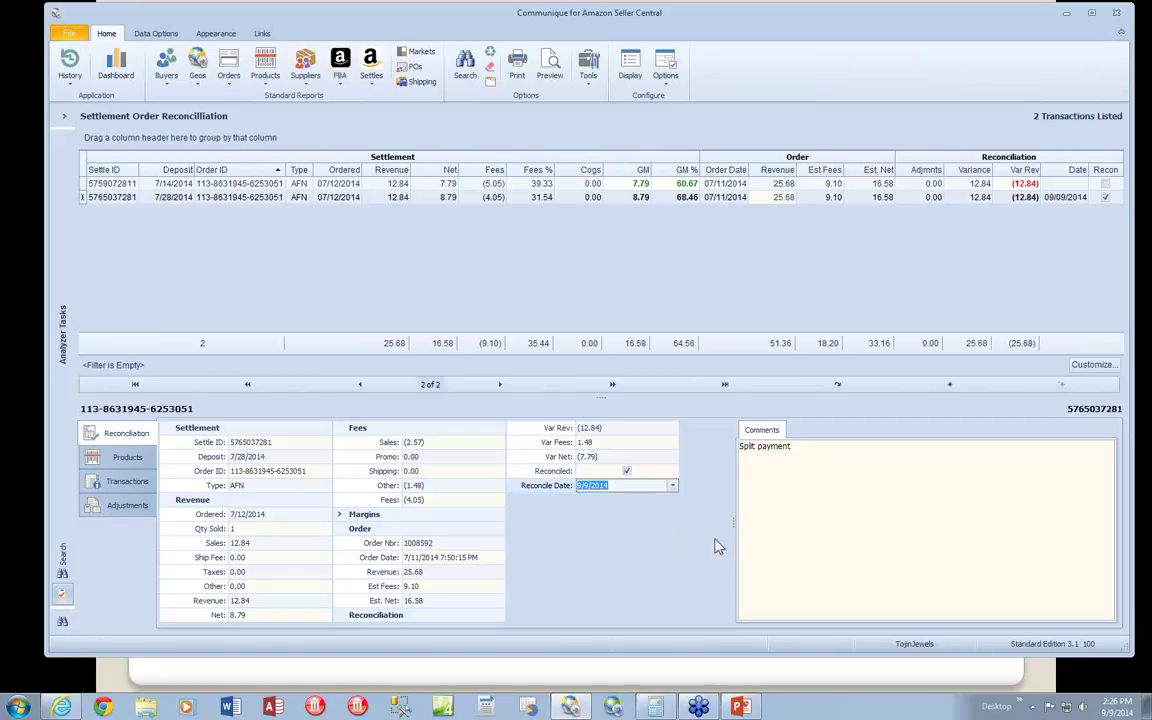
Paste the "Split payment" comment into the 7/14/2014 deposit record, mark it reconciled on 9/9/2014 and apply the changes.
right_click(603, 197)
click(591, 185)
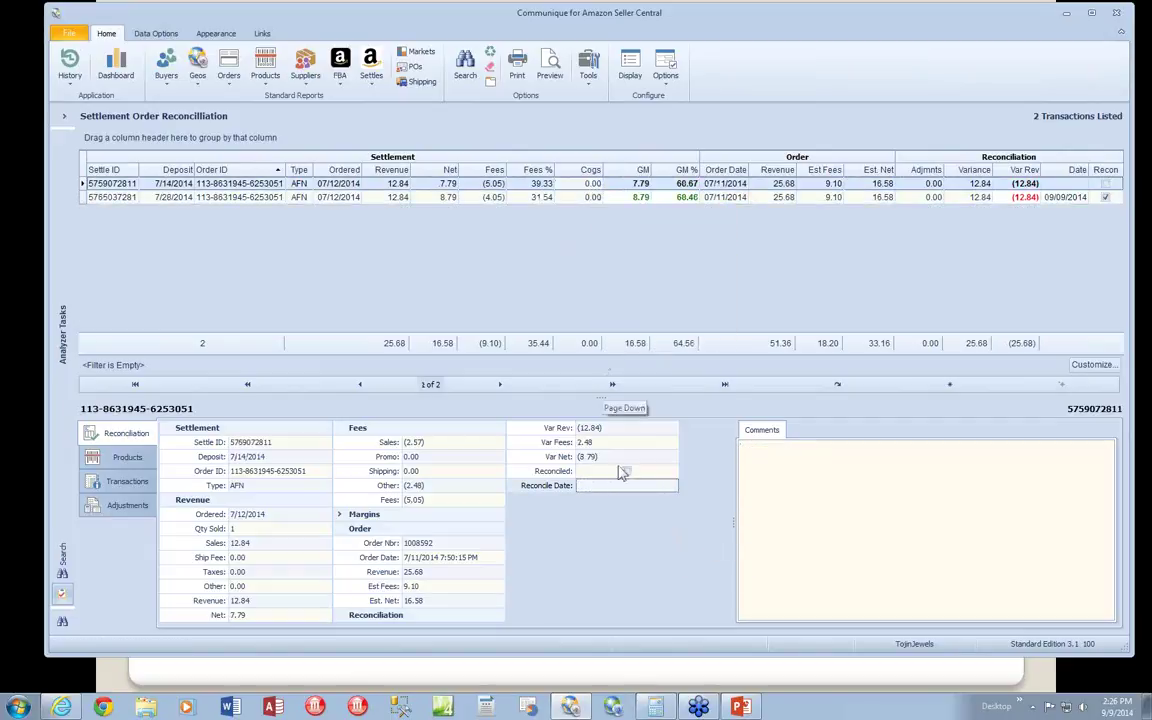
click(792, 489)
key(ctrl+v)
click(626, 471)
click(674, 487)
click(620, 534)
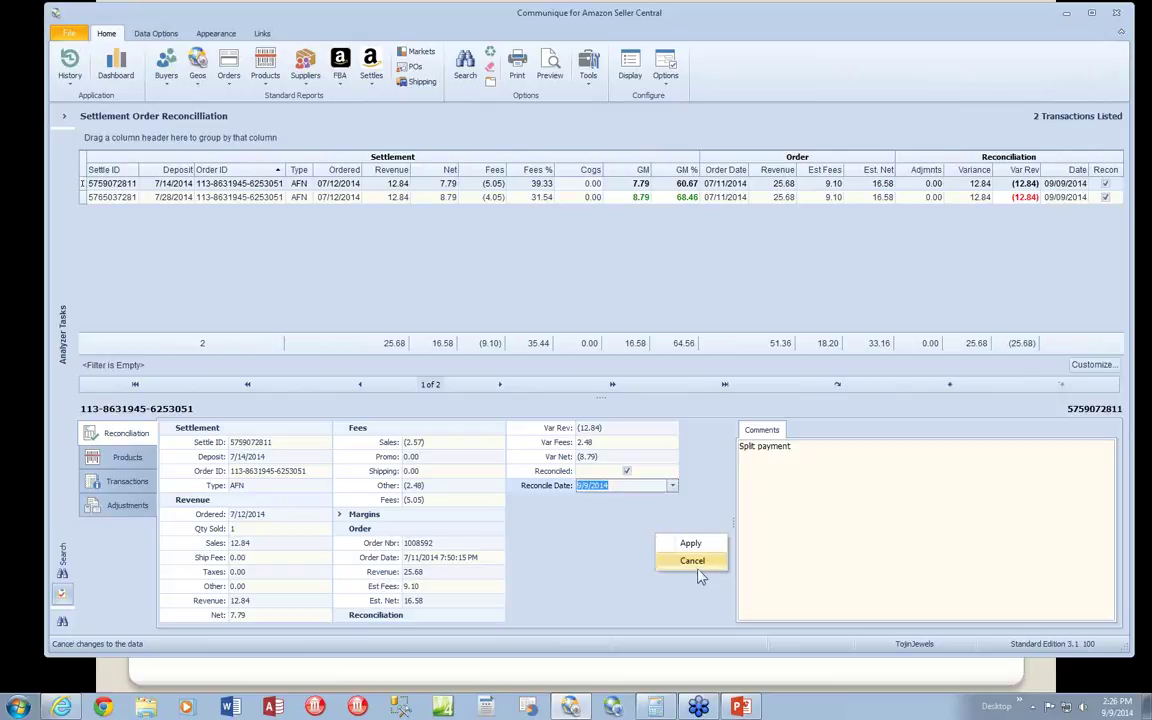
click(691, 545)
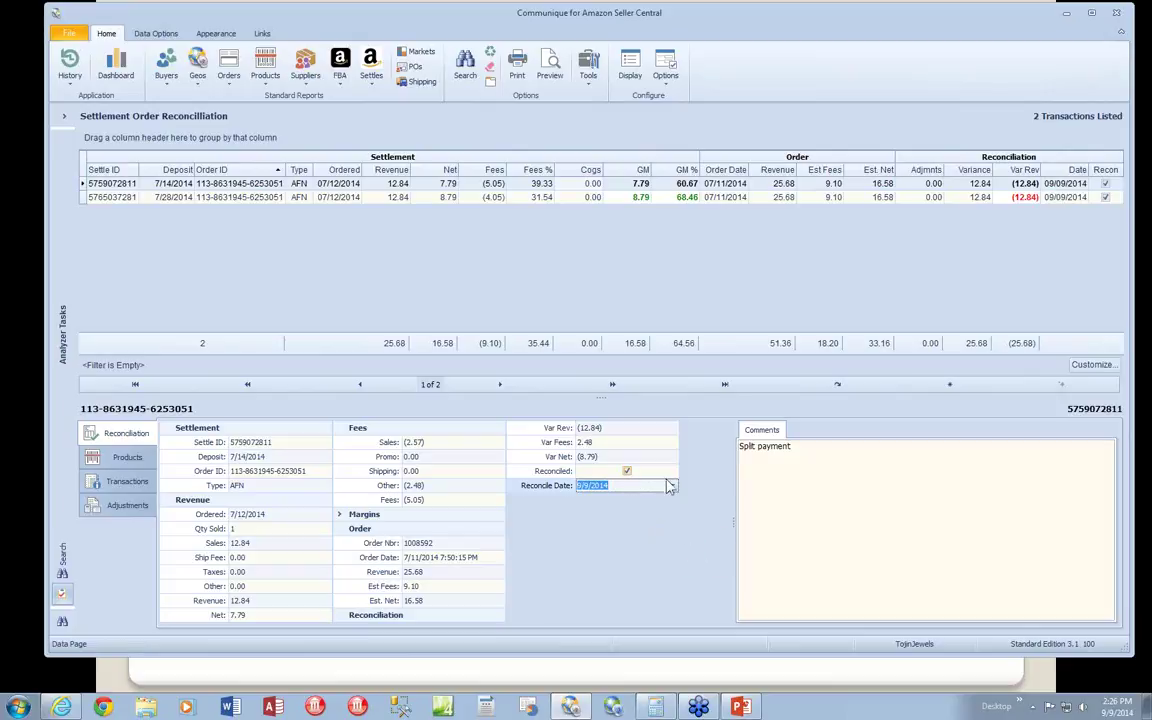
Rerun the unreconciled variance search, refresh the order in the Orders Explorer and review its Reconciliation Info.
click(465, 68)
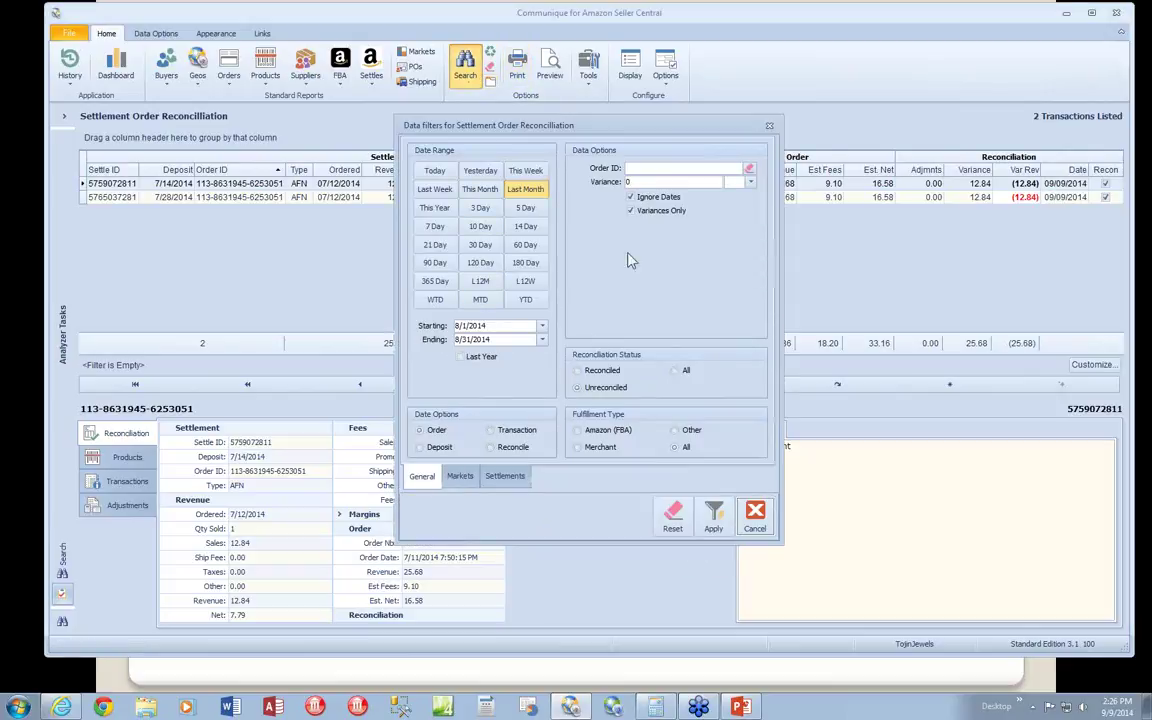
click(711, 517)
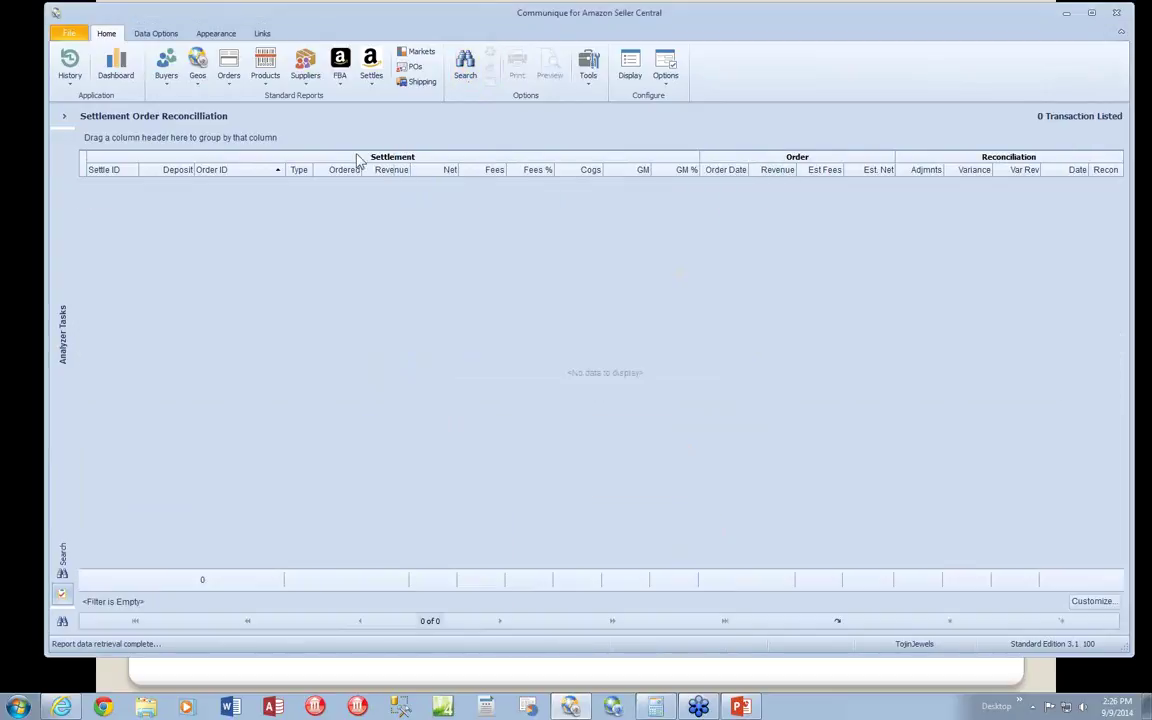
click(230, 74)
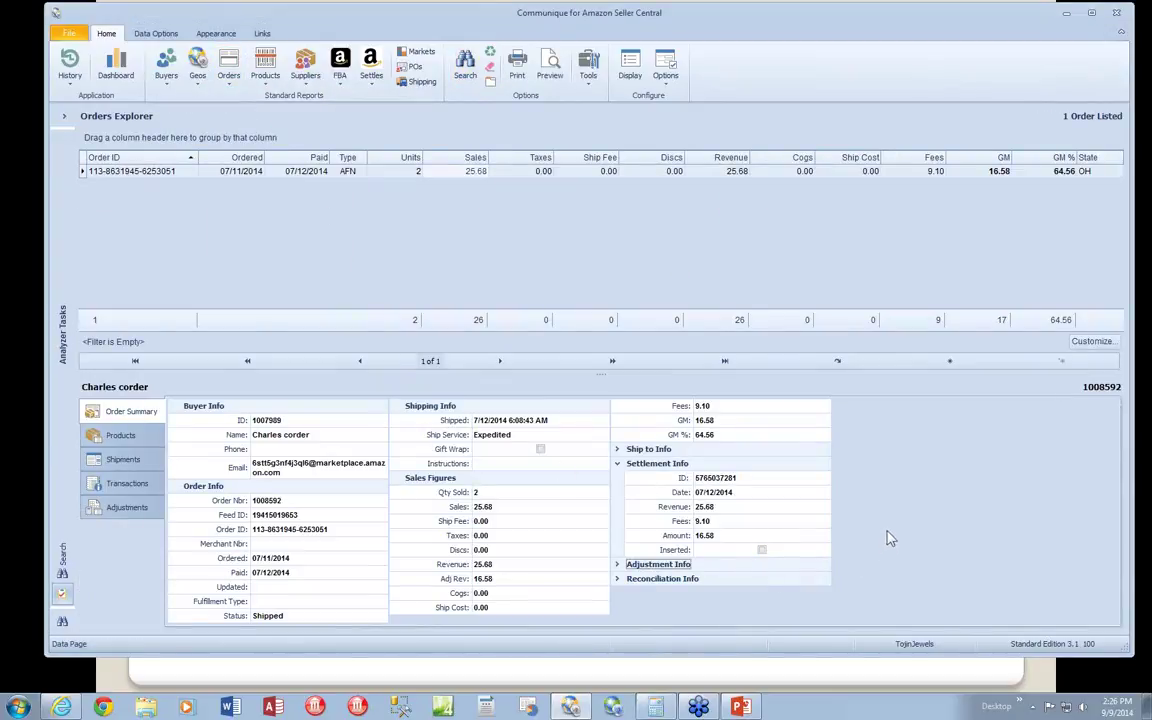
click(465, 68)
click(713, 524)
click(630, 578)
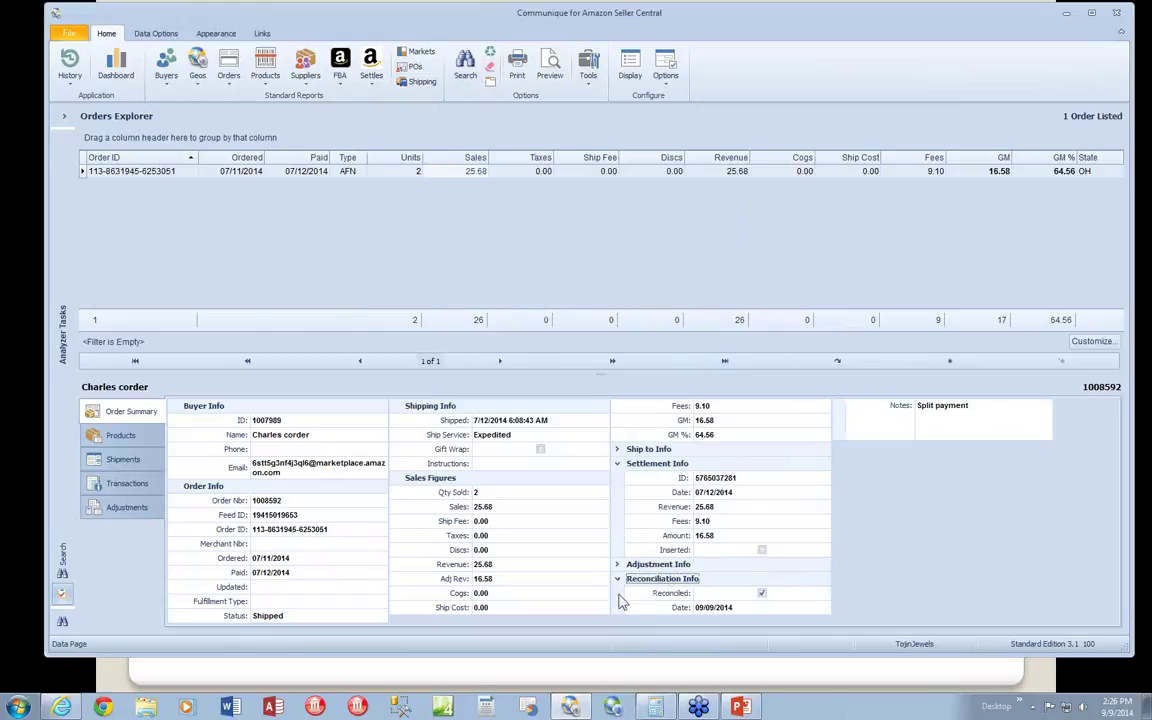
click(712, 607)
click(678, 596)
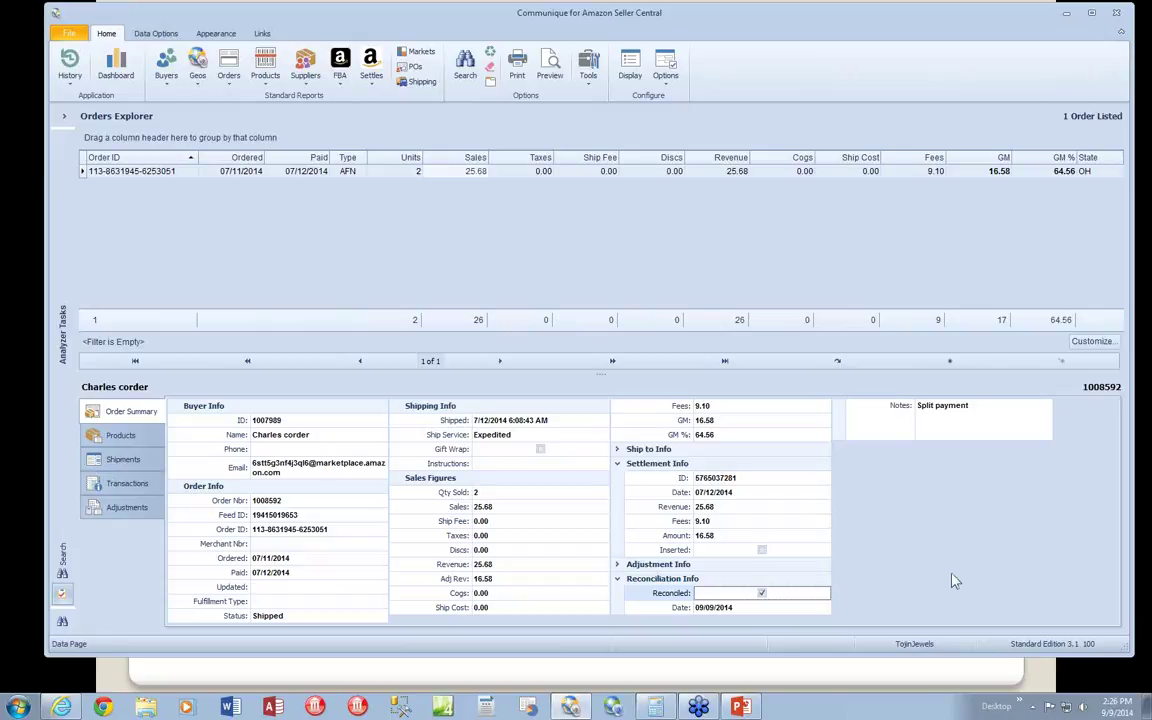
Open the Settlement Data Feeds report, review the multi-file settlement import options and close the import without processing.
click(1143, 32)
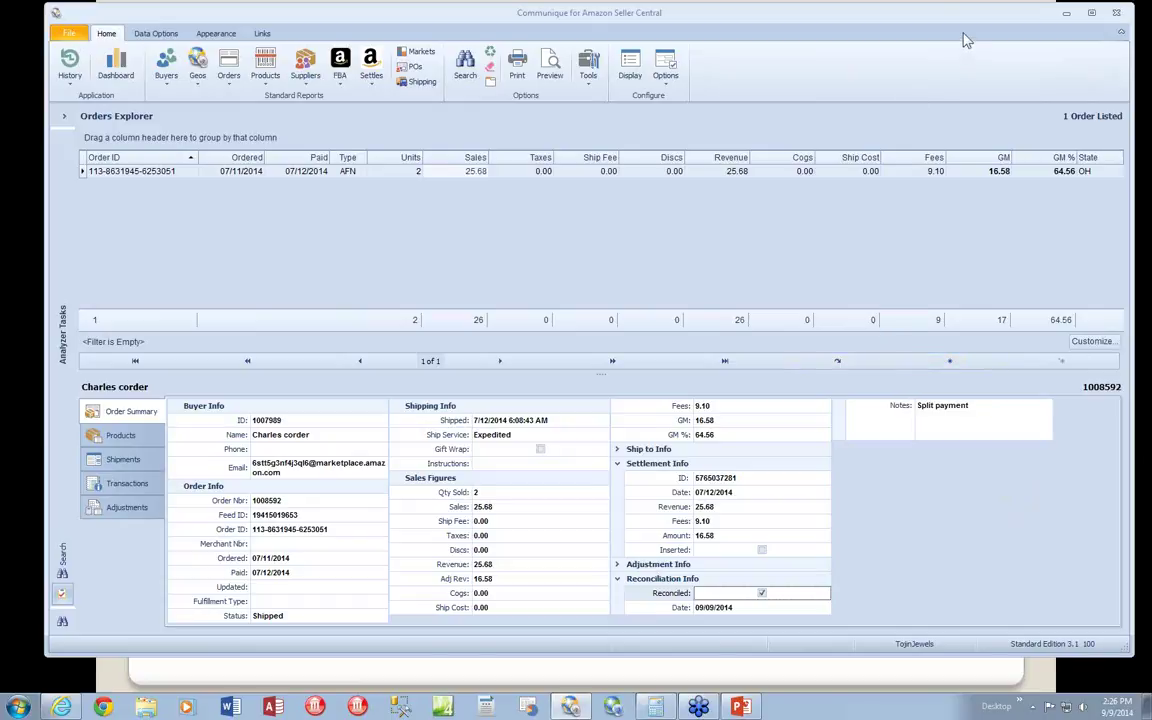
click(371, 72)
click(416, 210)
right_click(530, 304)
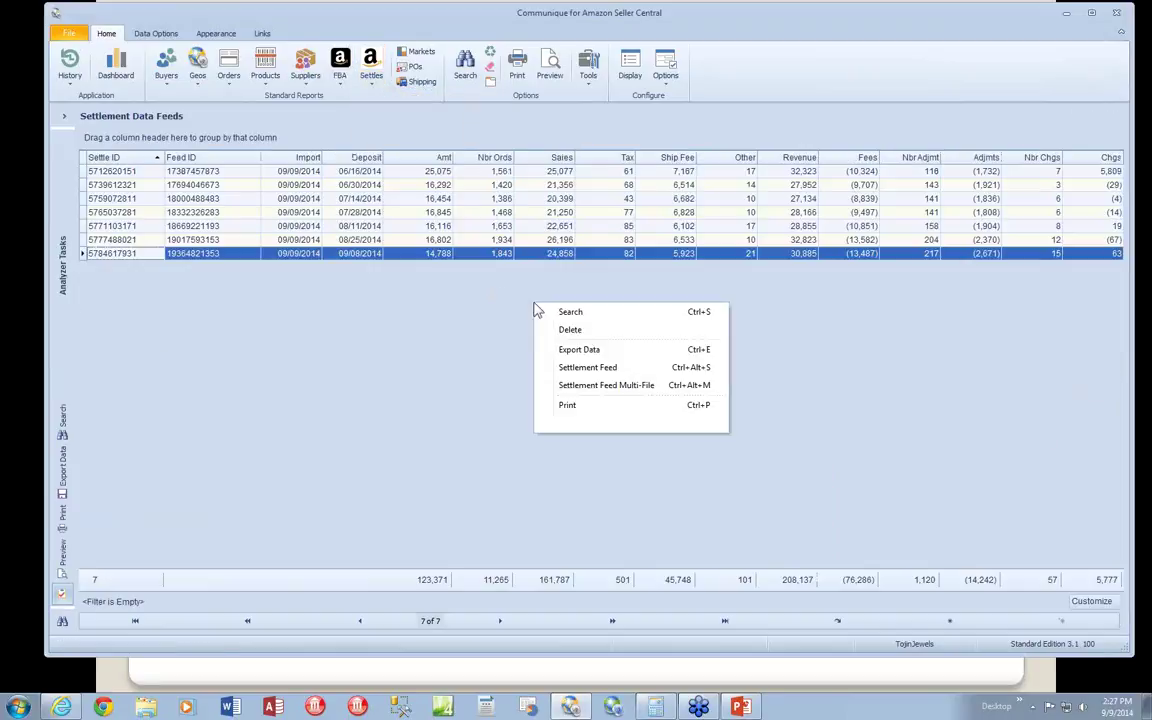
click(613, 386)
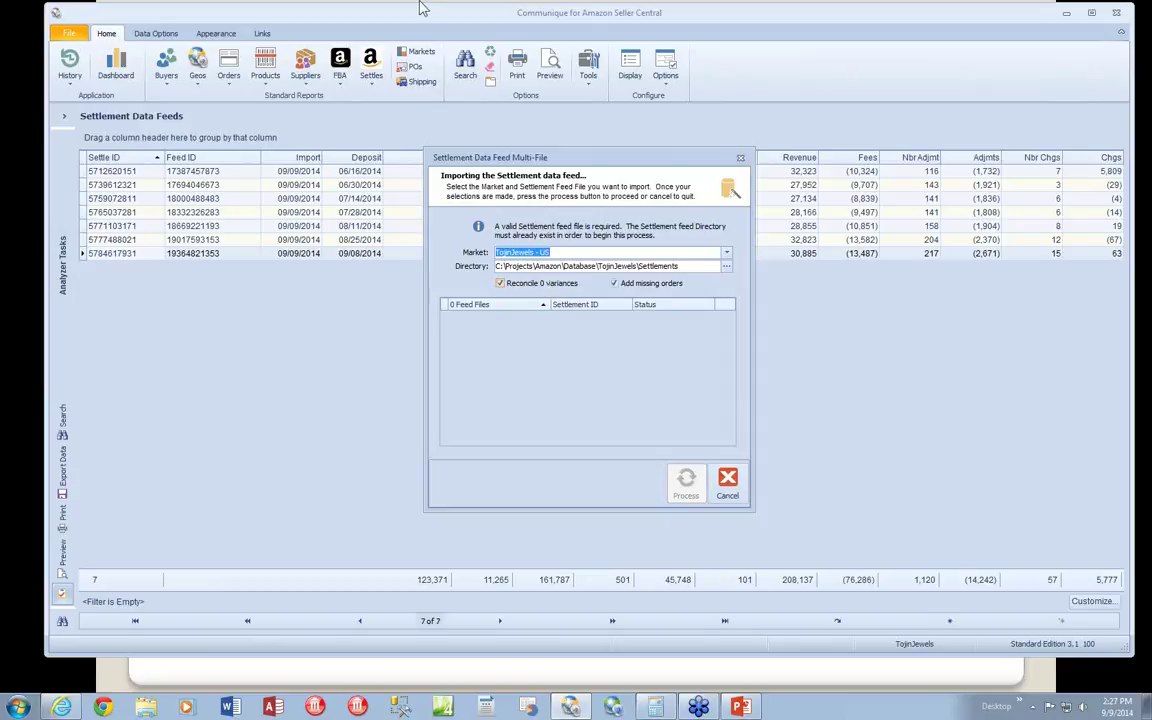
drag(552, 158, 822, 183)
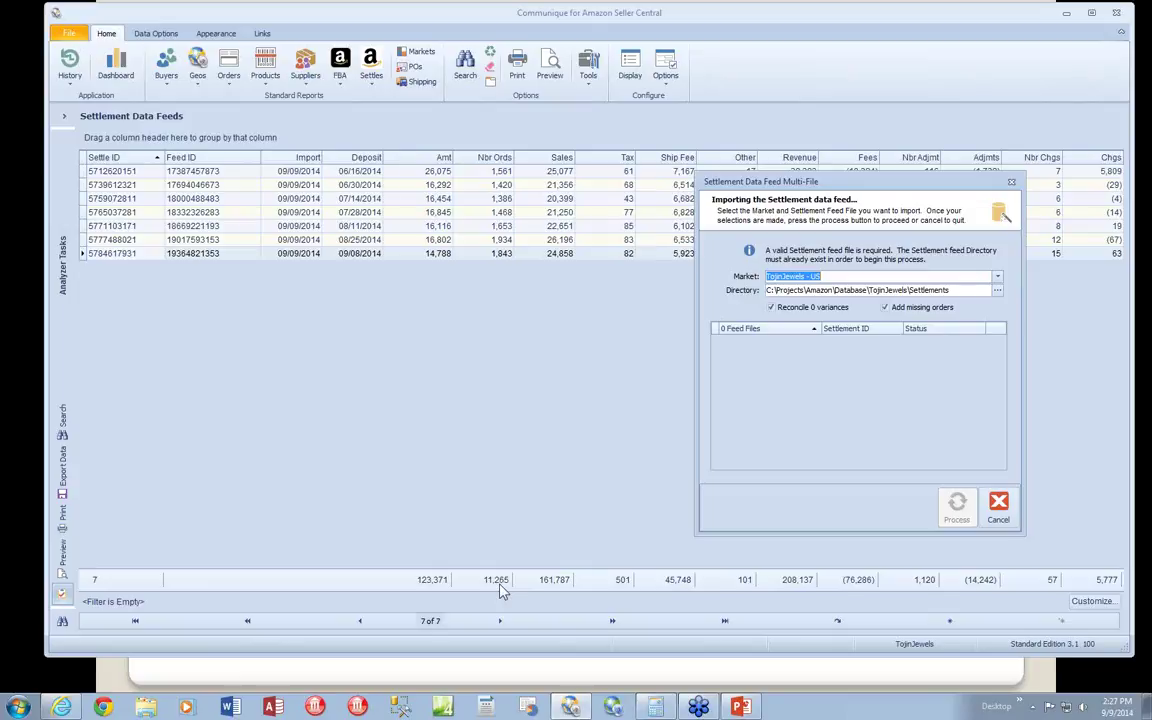
drag(745, 181, 465, 171)
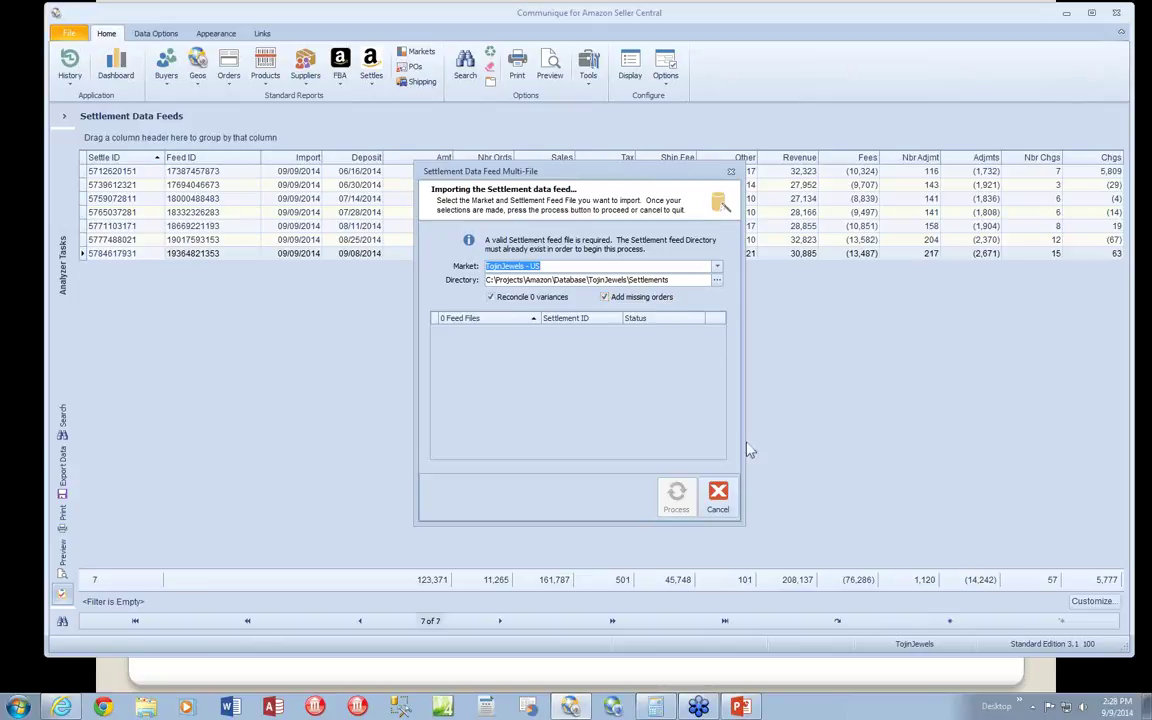
click(718, 500)
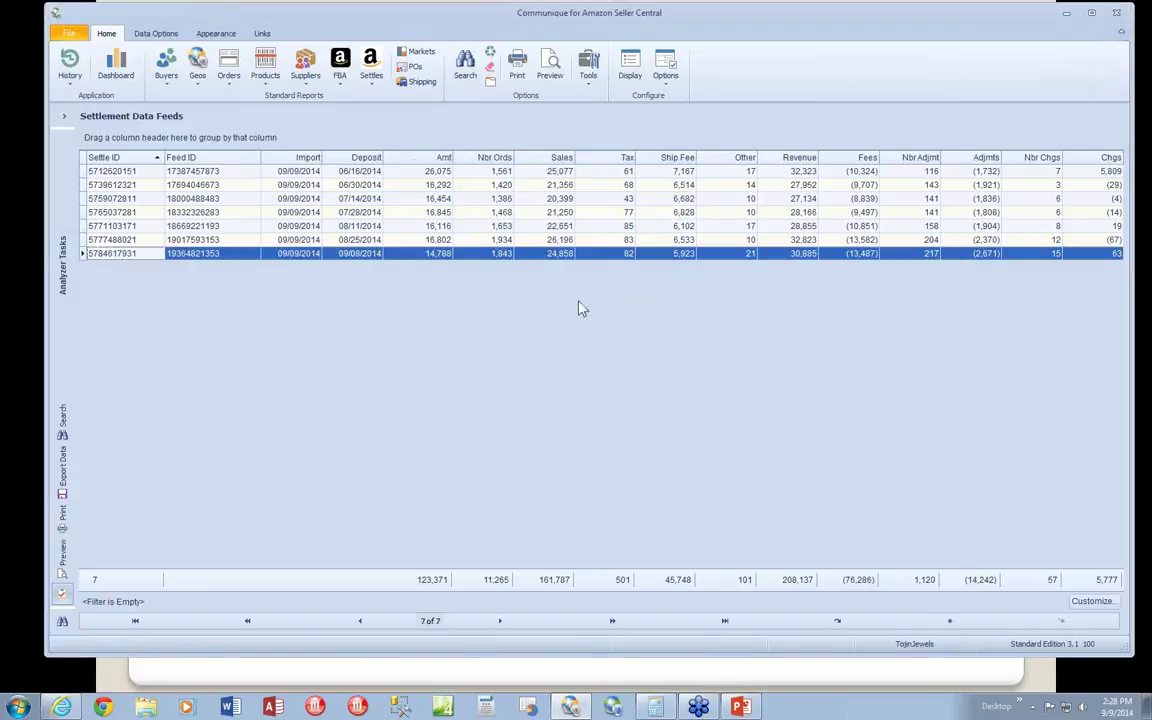
Switch from the TojinJewels database to the MRH database.
click(68, 36)
mouse_move(140, 259)
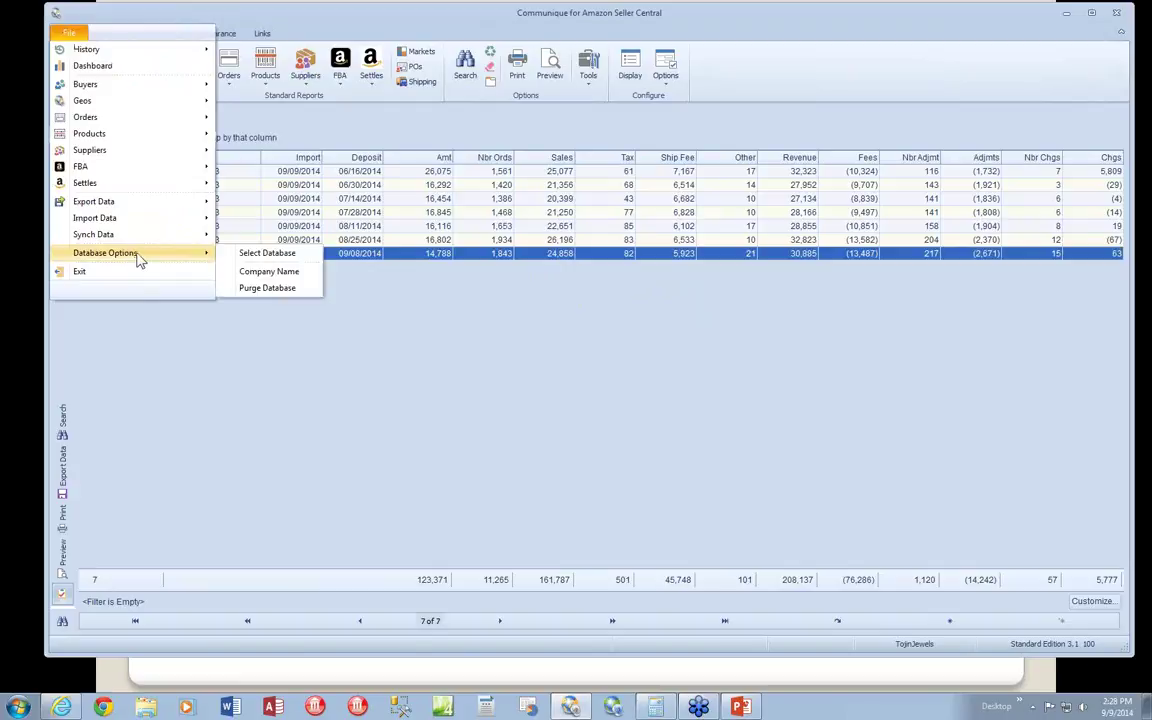
click(293, 255)
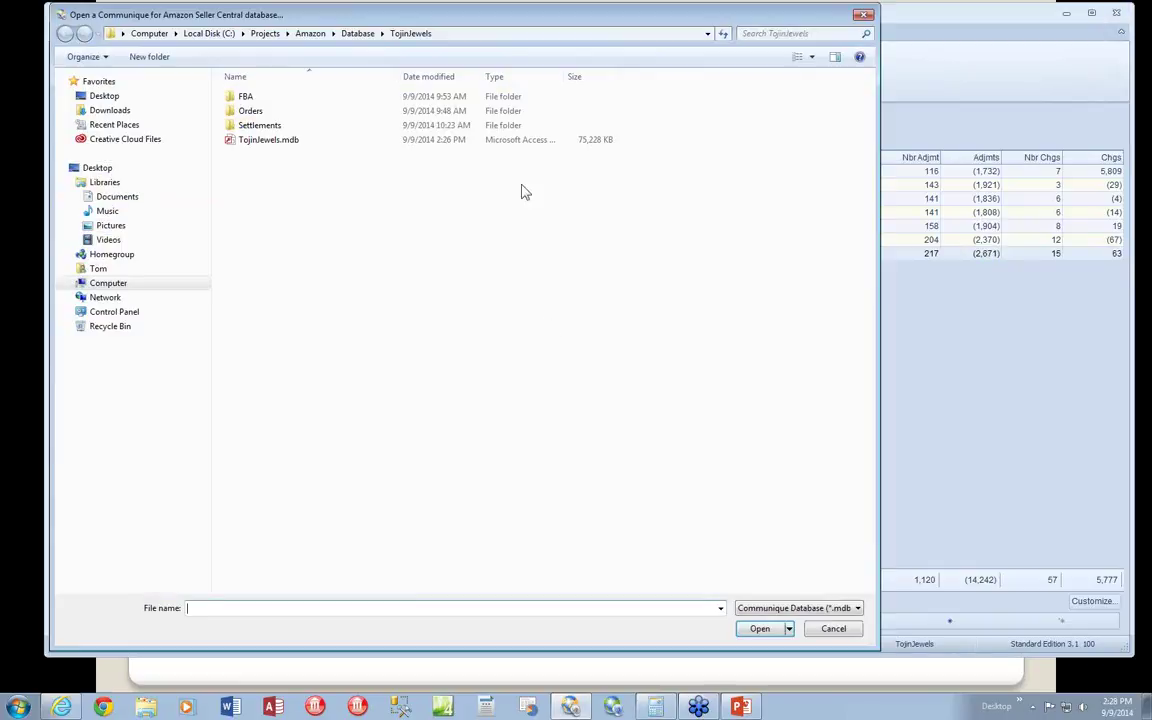
click(356, 33)
double_click(278, 330)
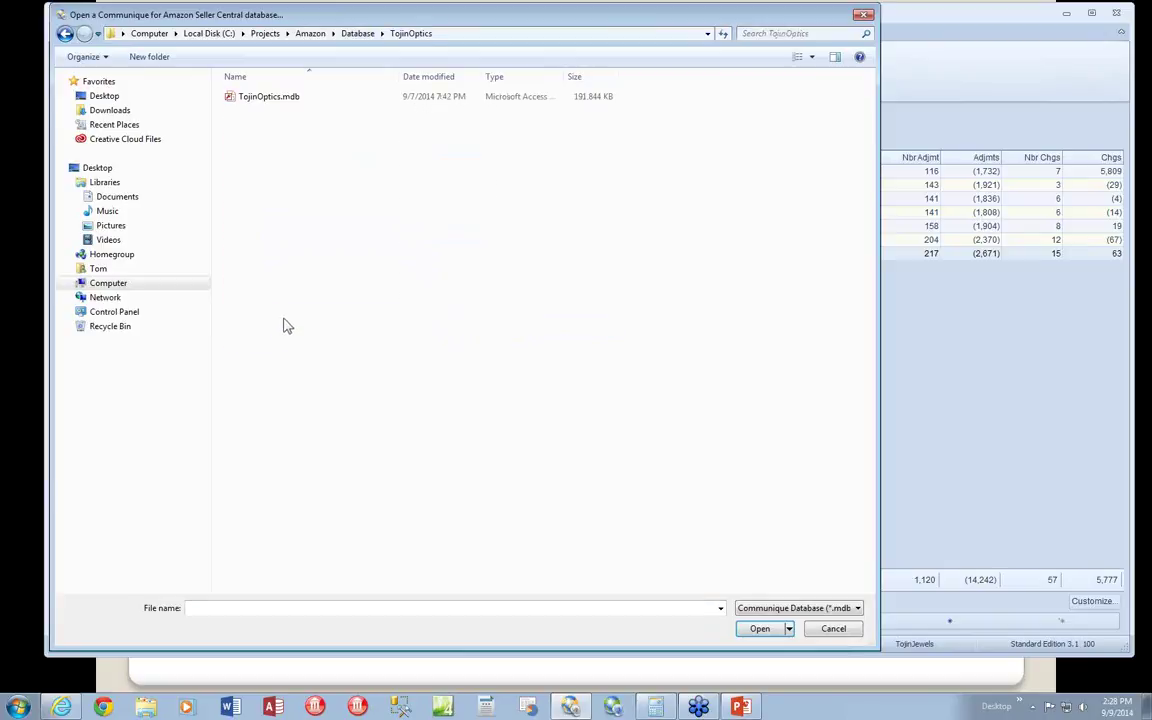
click(65, 33)
double_click(248, 298)
double_click(246, 168)
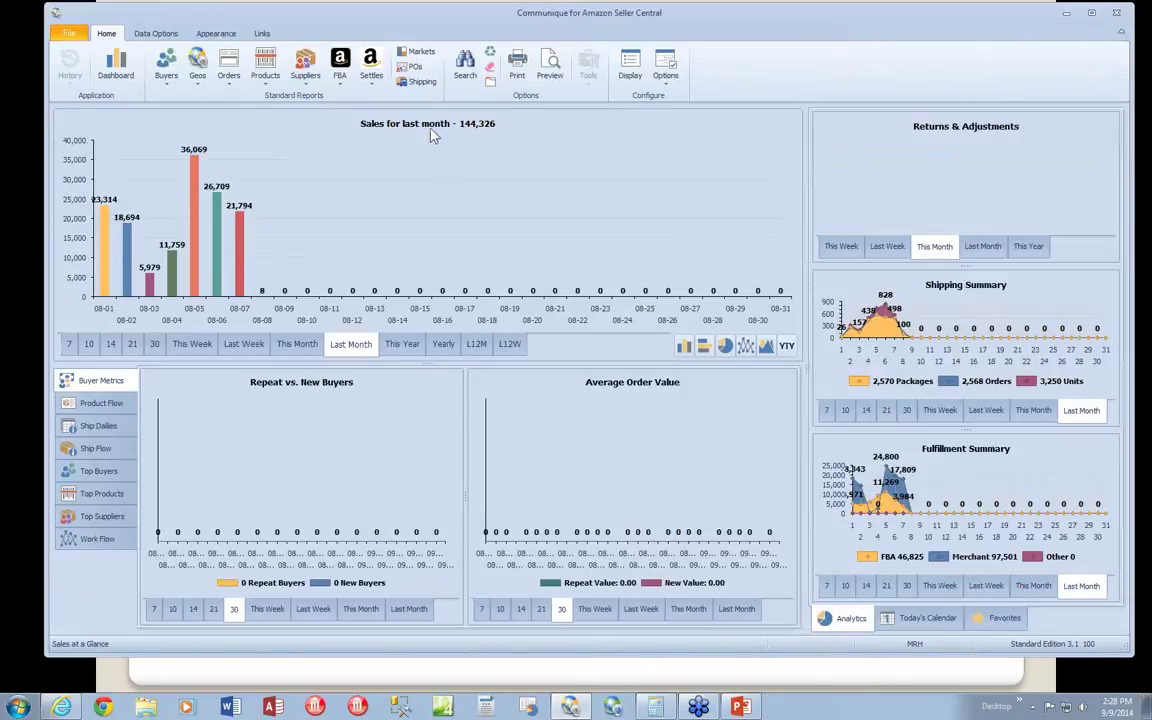
Open the Settlement Order Reconciliation report and search for unreconciled orders with variances only, ignoring dates.
click(371, 70)
click(446, 116)
right_click(706, 306)
click(710, 314)
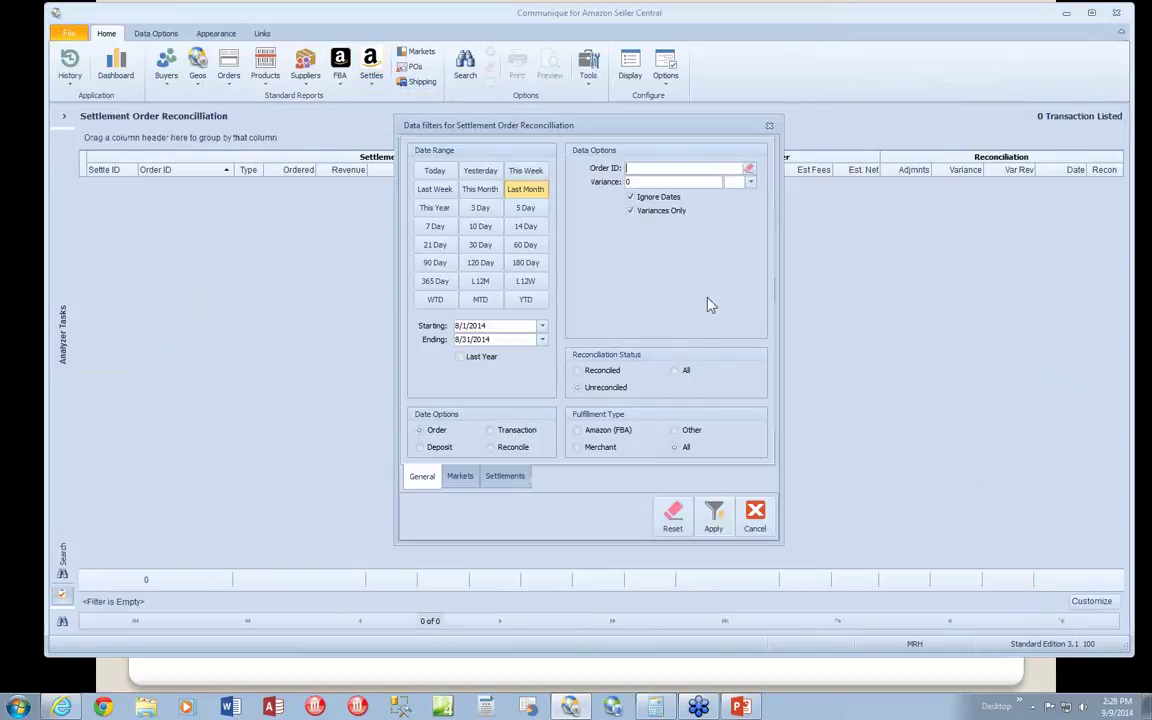
click(715, 518)
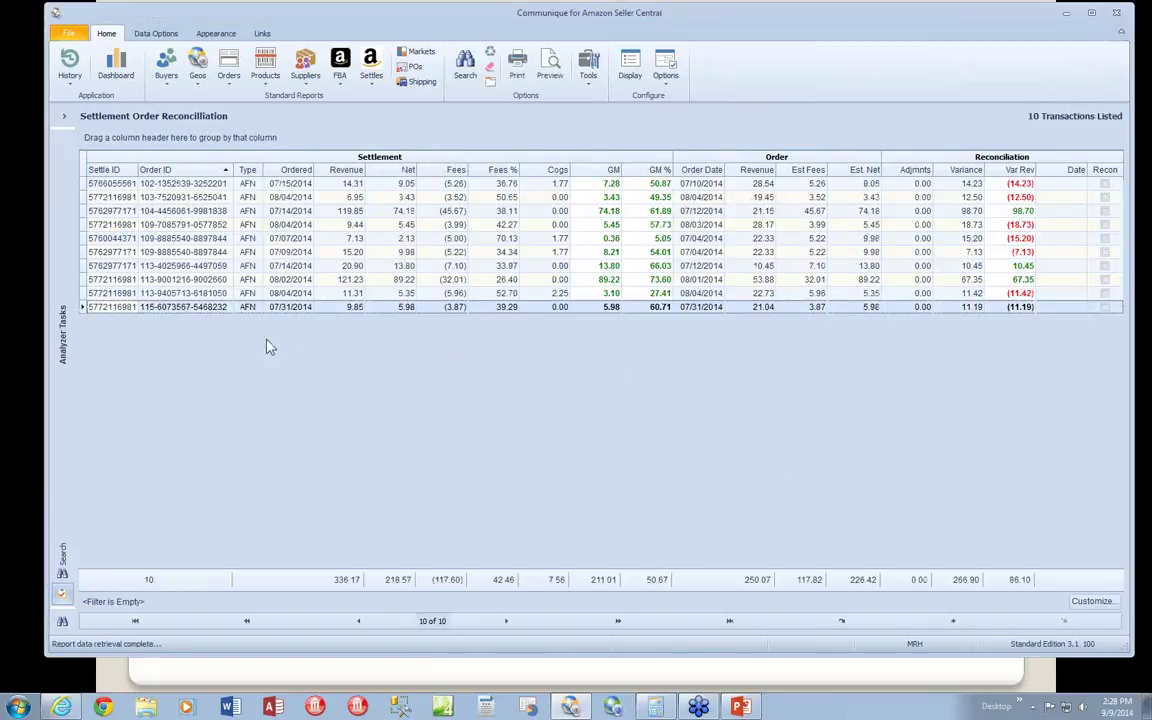
Open the details of the 7/31/2014 record, show its products and compare them with the original order's items.
double_click(220, 307)
drag(605, 447, 545, 408)
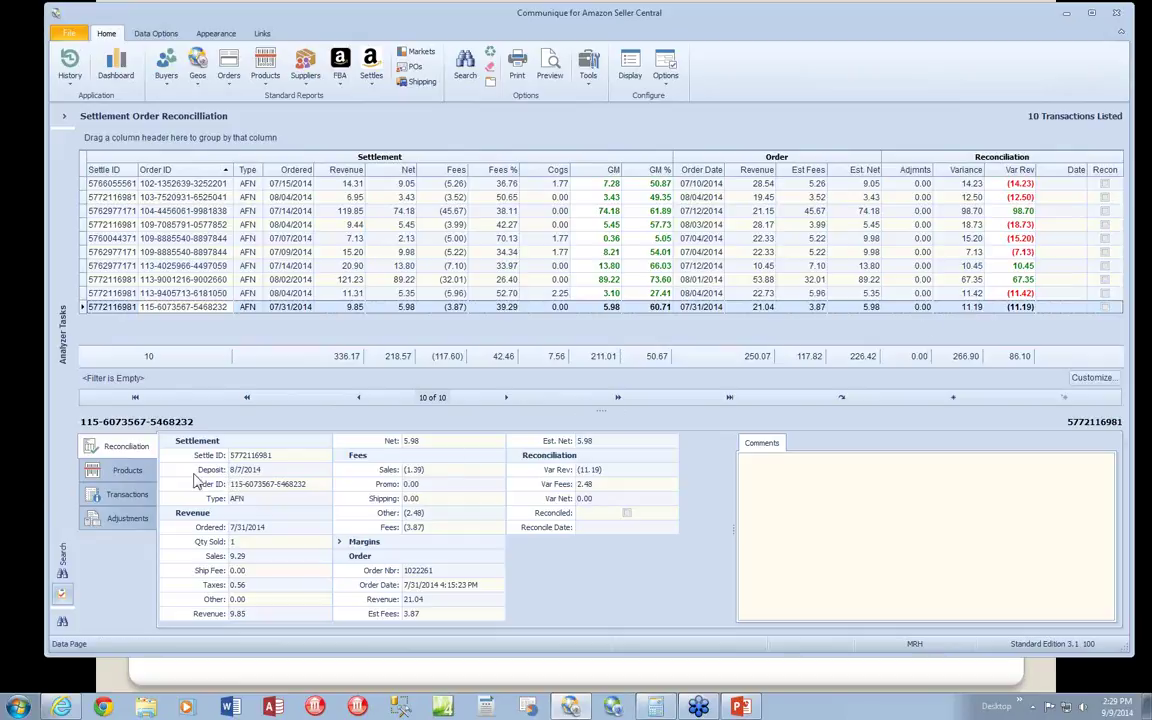
click(127, 470)
right_click(476, 510)
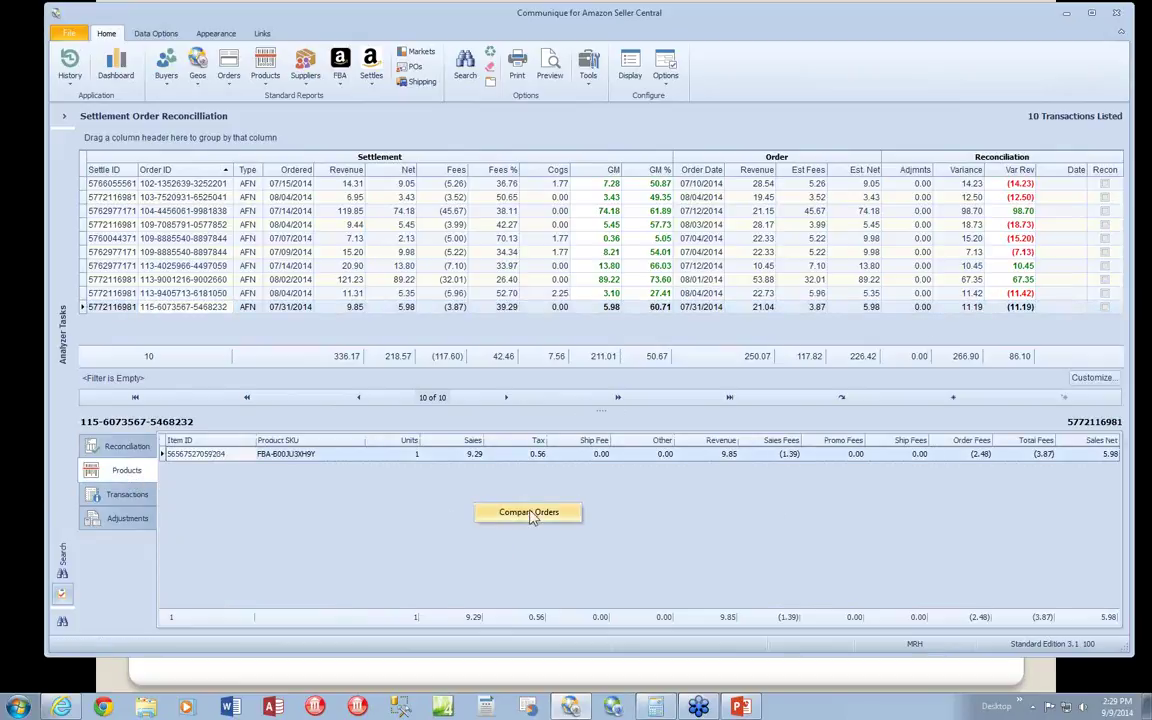
click(509, 514)
drag(640, 555, 645, 504)
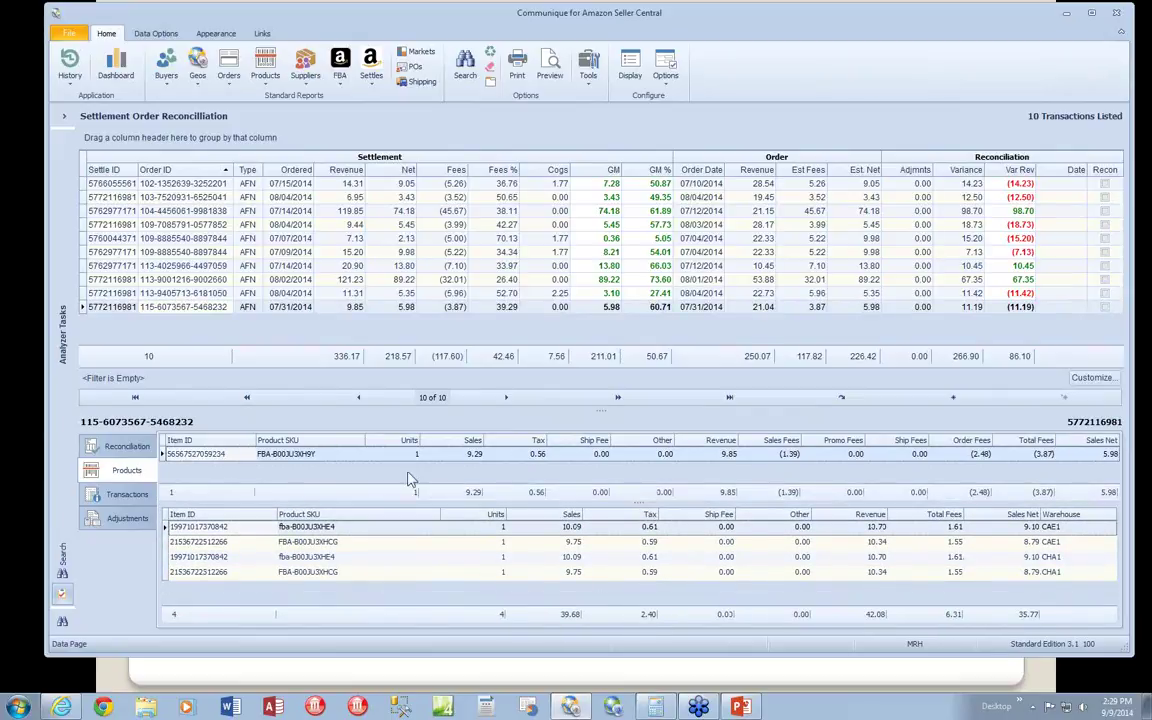
Check the settled SKU FBA-B00JU3XH9Y against the order's SKUs and sort the order items by Item ID.
click(336, 457)
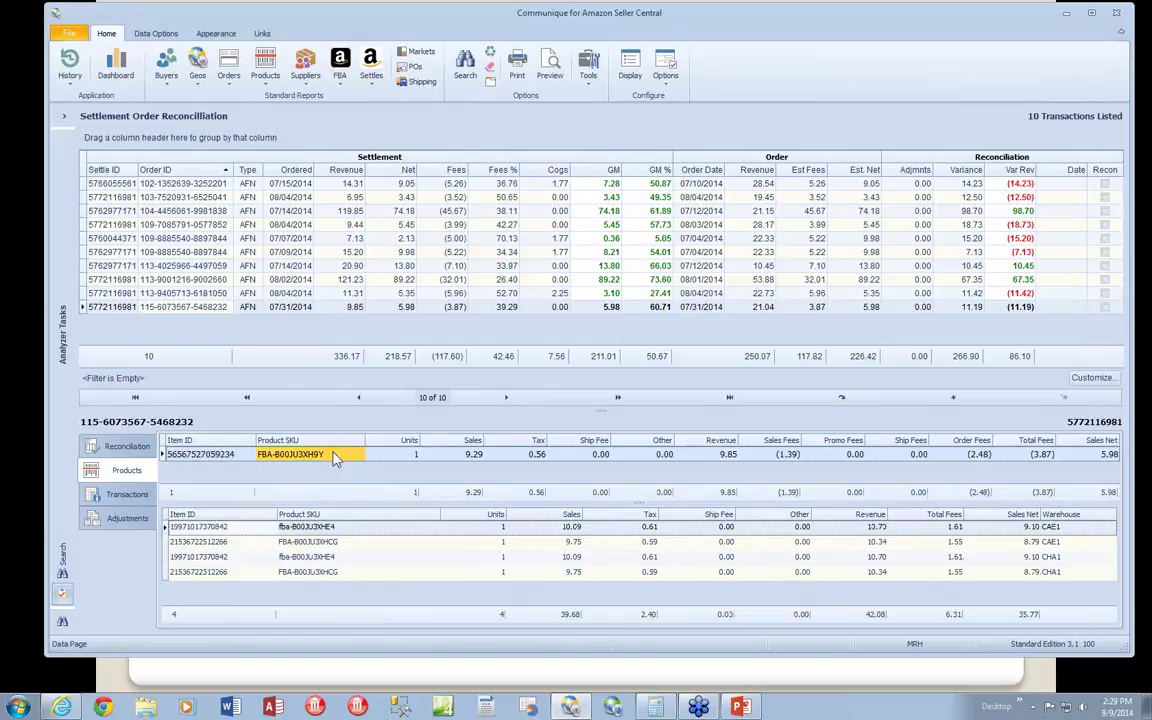
click(362, 530)
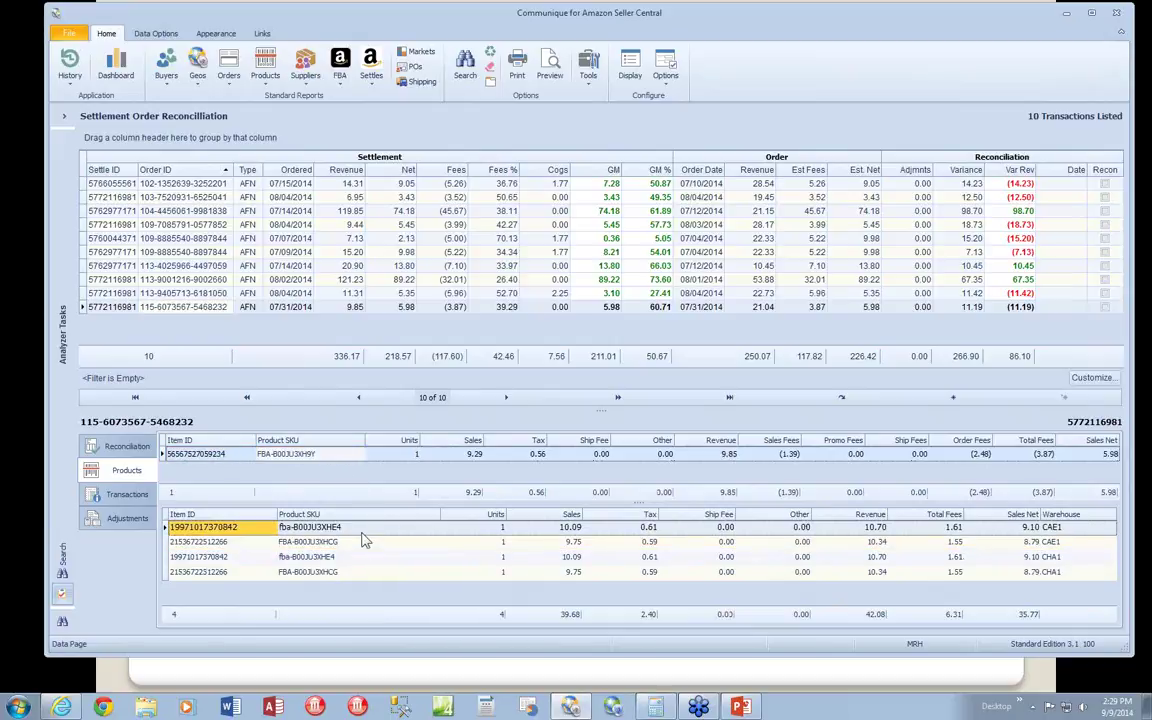
click(362, 544)
click(352, 572)
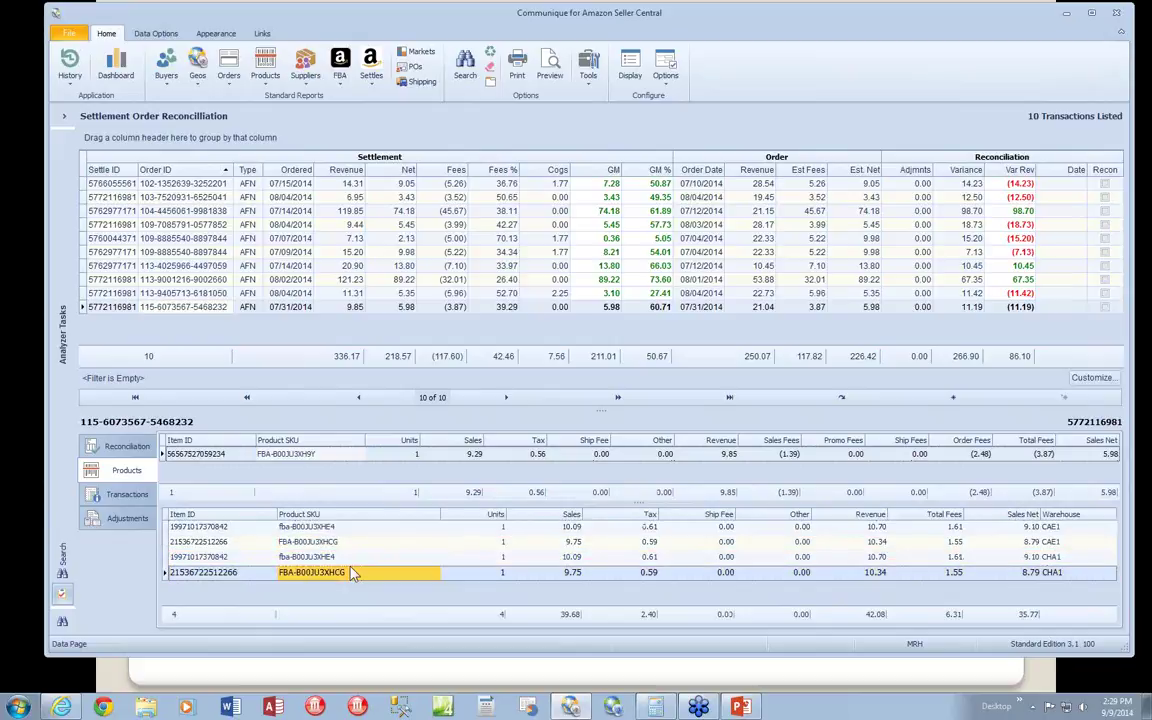
click(352, 541)
click(330, 526)
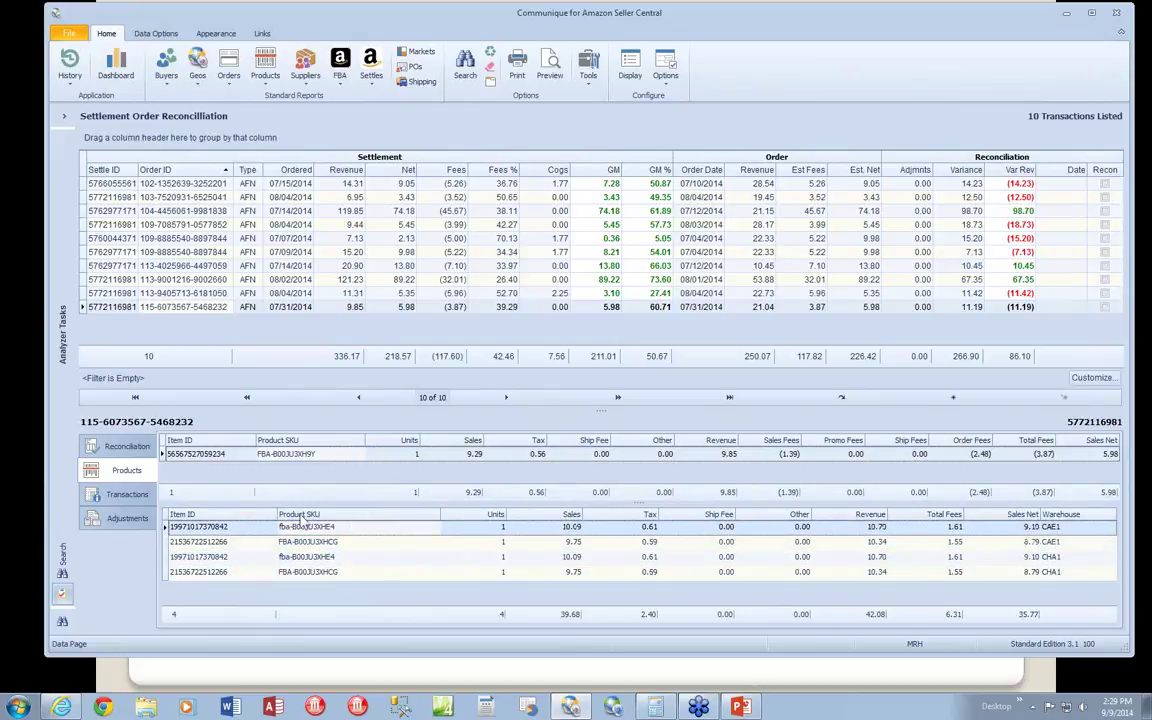
click(251, 520)
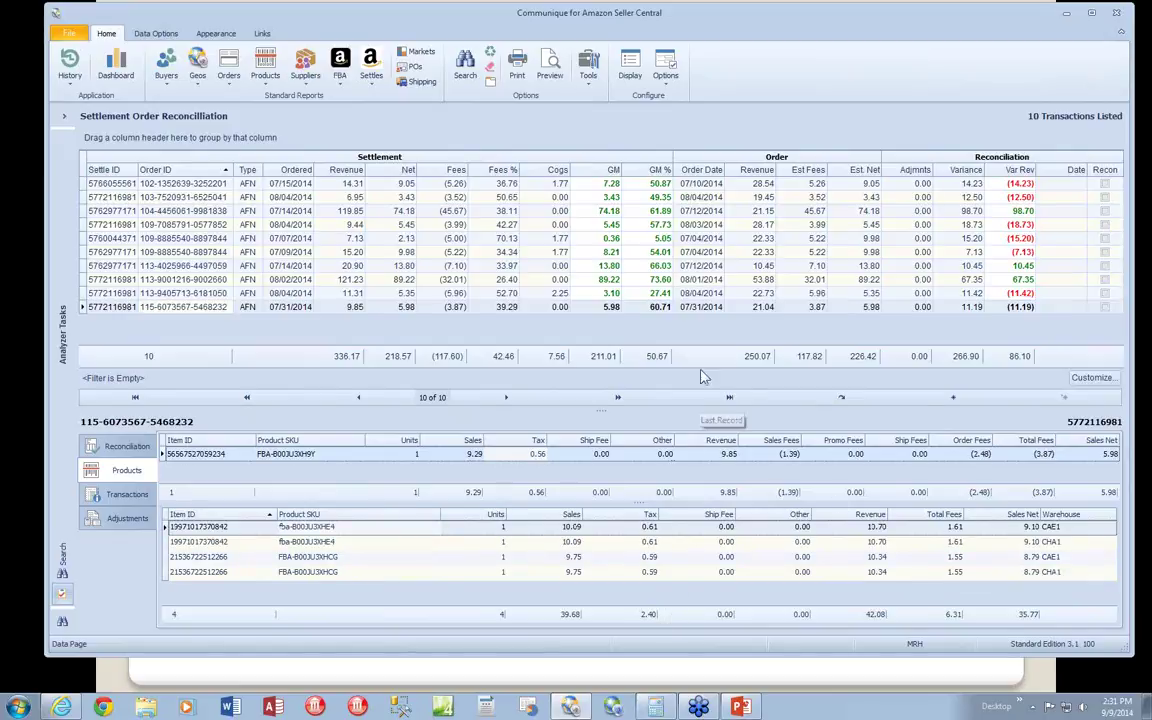
Select the 7/7/2014 record and compare its HRM771-Red-Clip-FBA and FBALeash6 products and warehouses with the order's items.
click(663, 240)
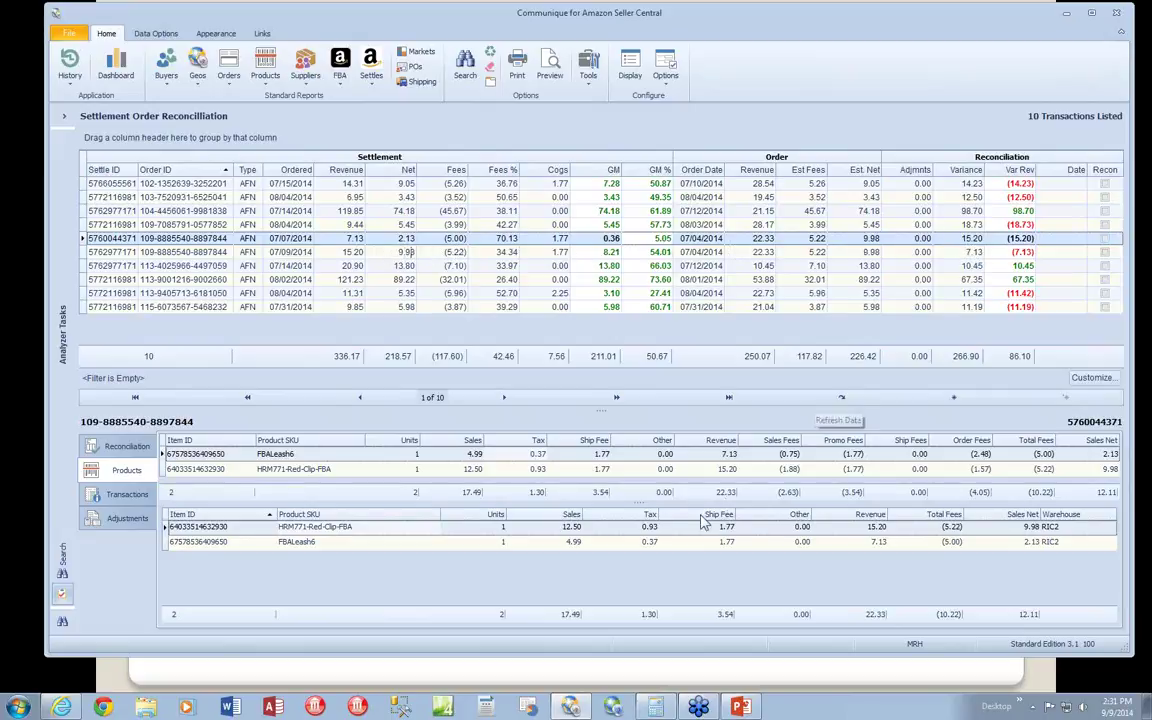
drag(643, 504, 643, 514)
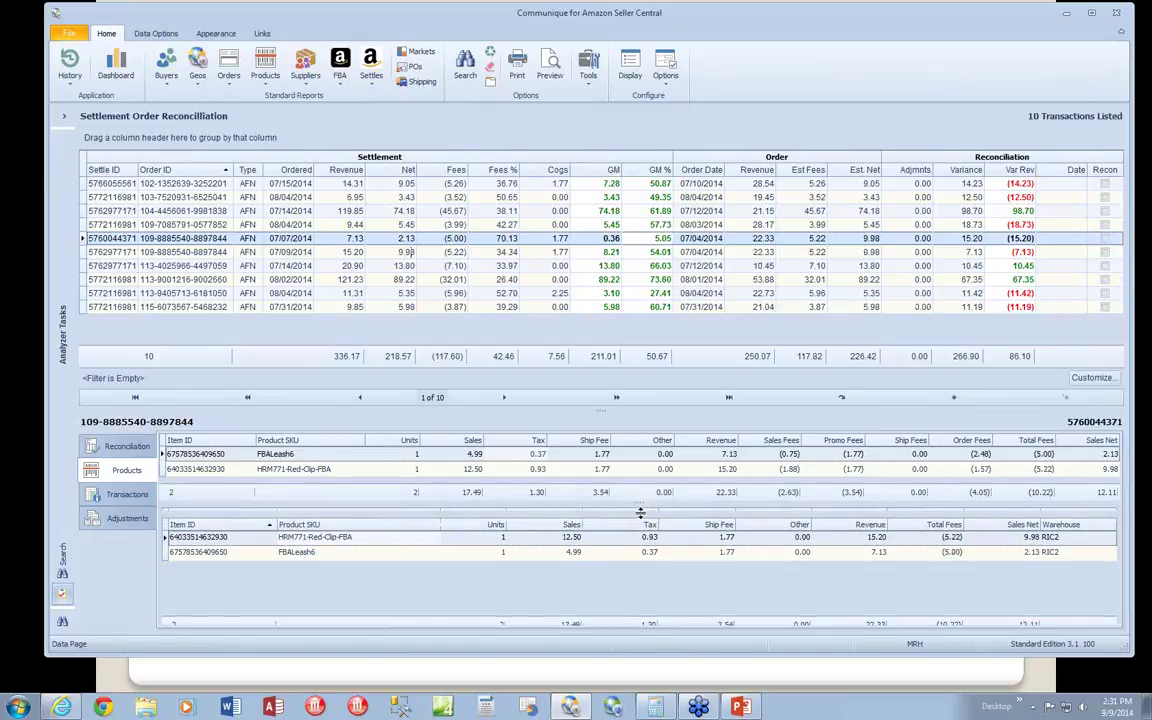
click(341, 472)
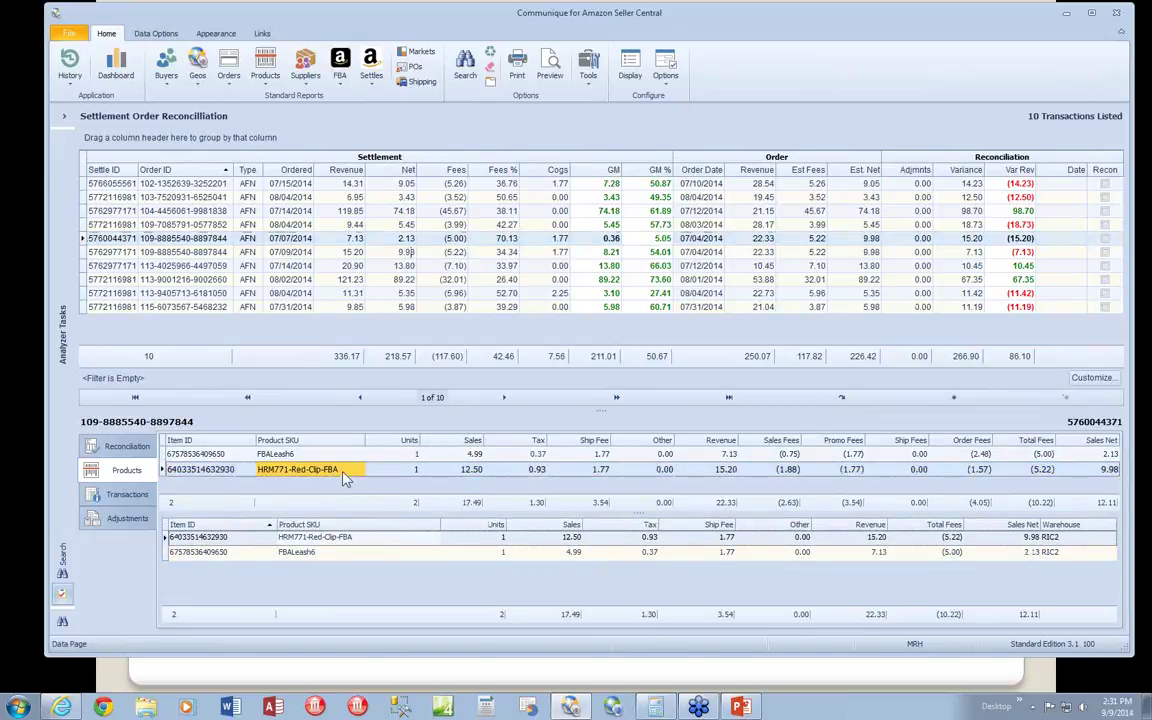
click(352, 540)
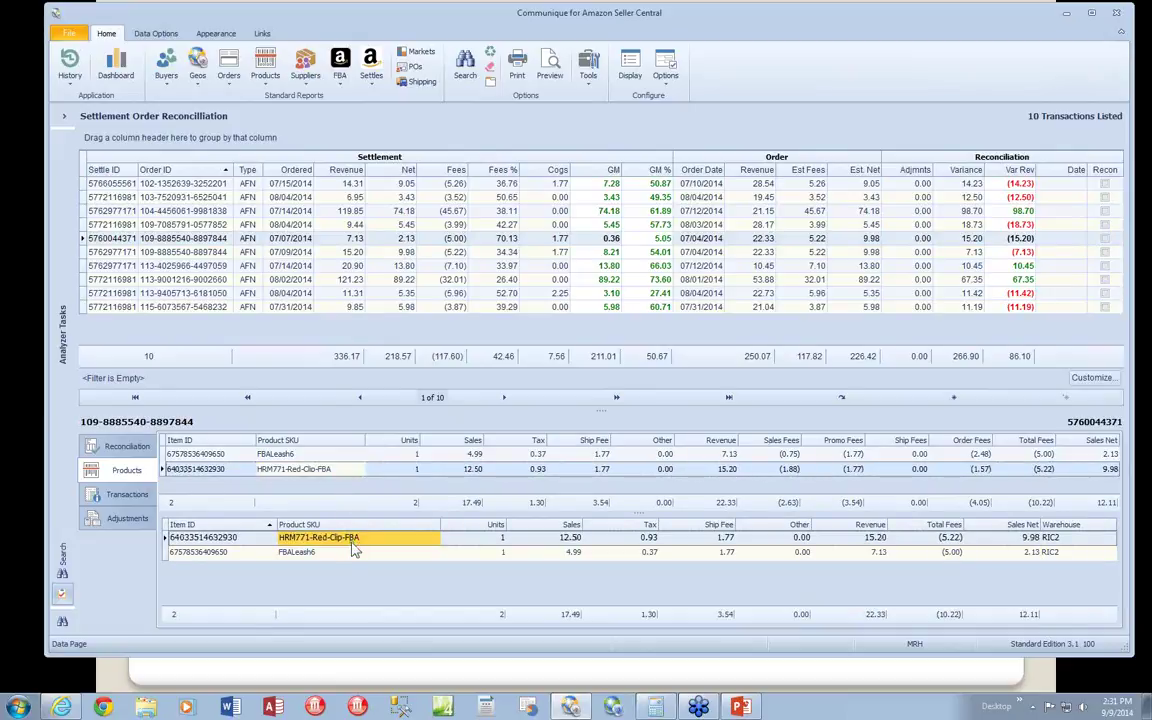
click(351, 553)
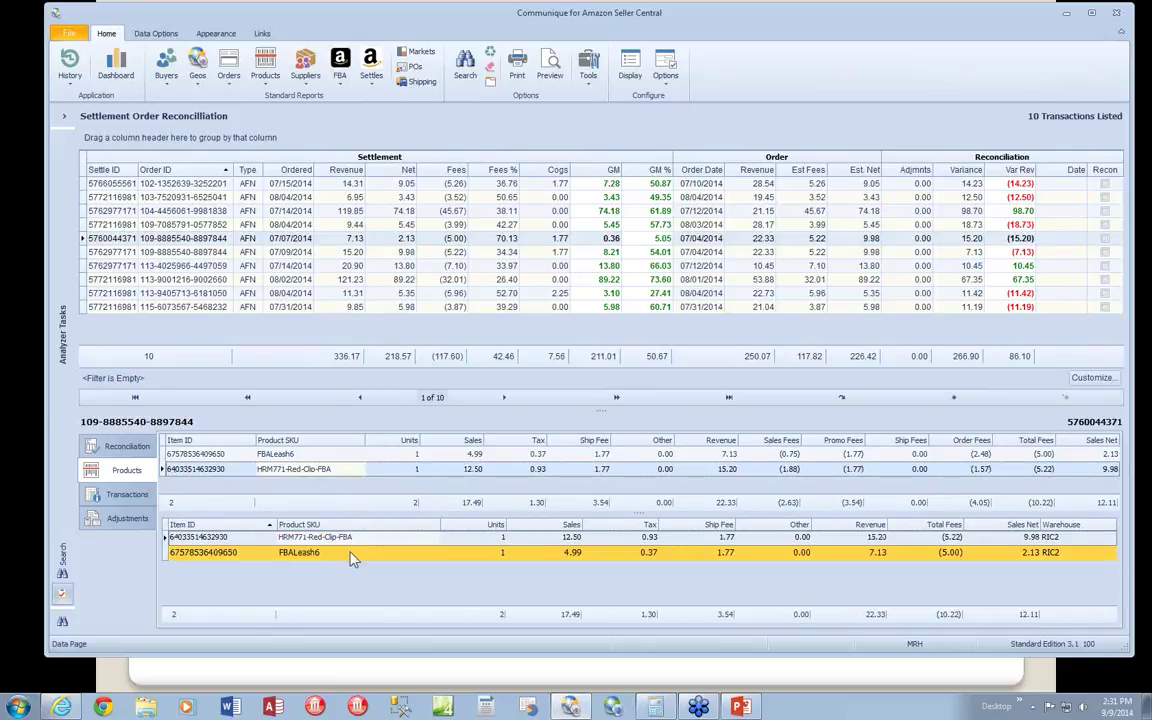
click(352, 539)
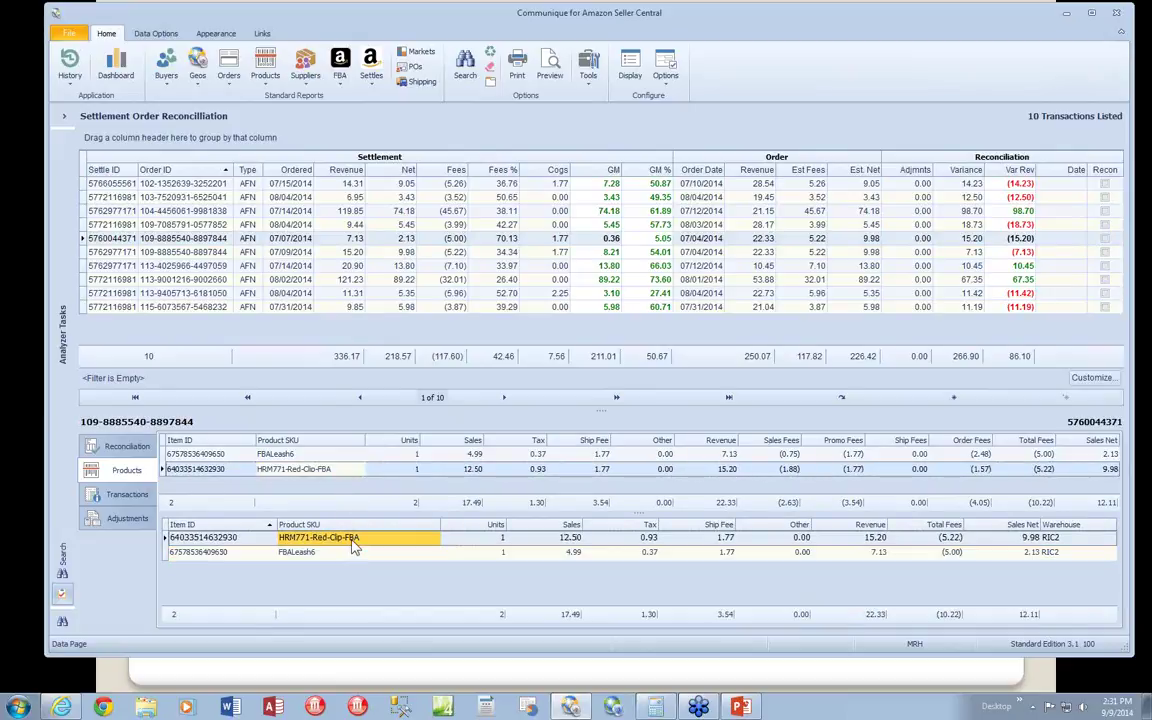
click(1058, 555)
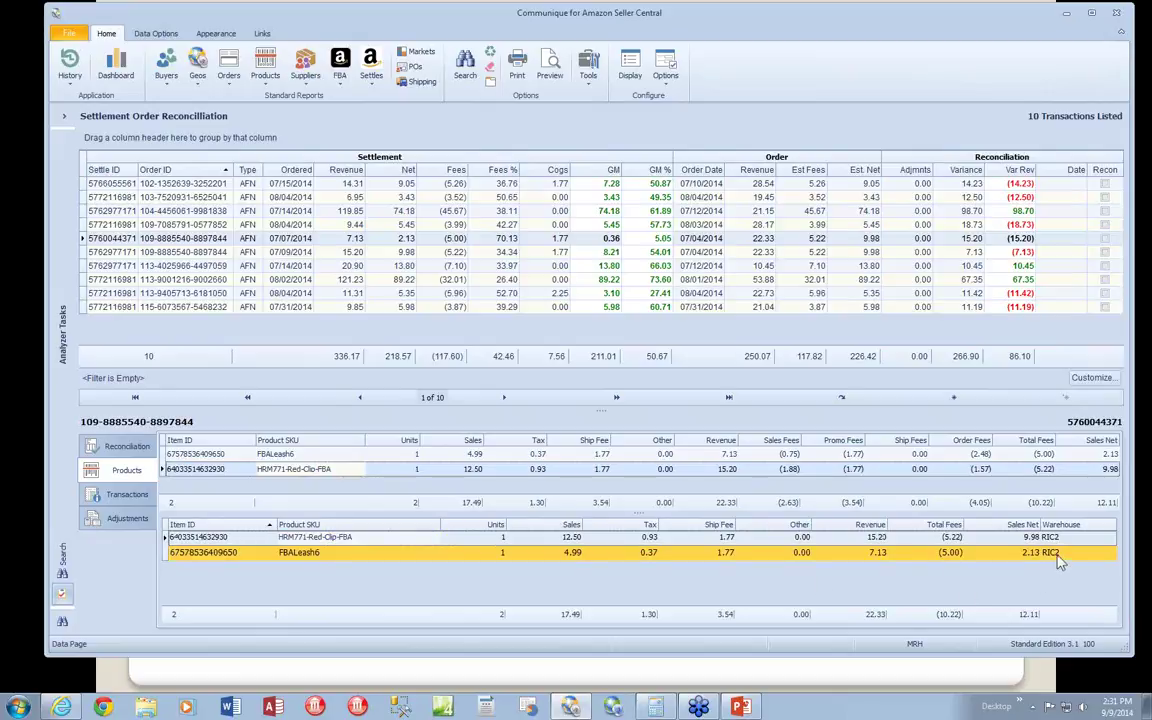
click(1063, 543)
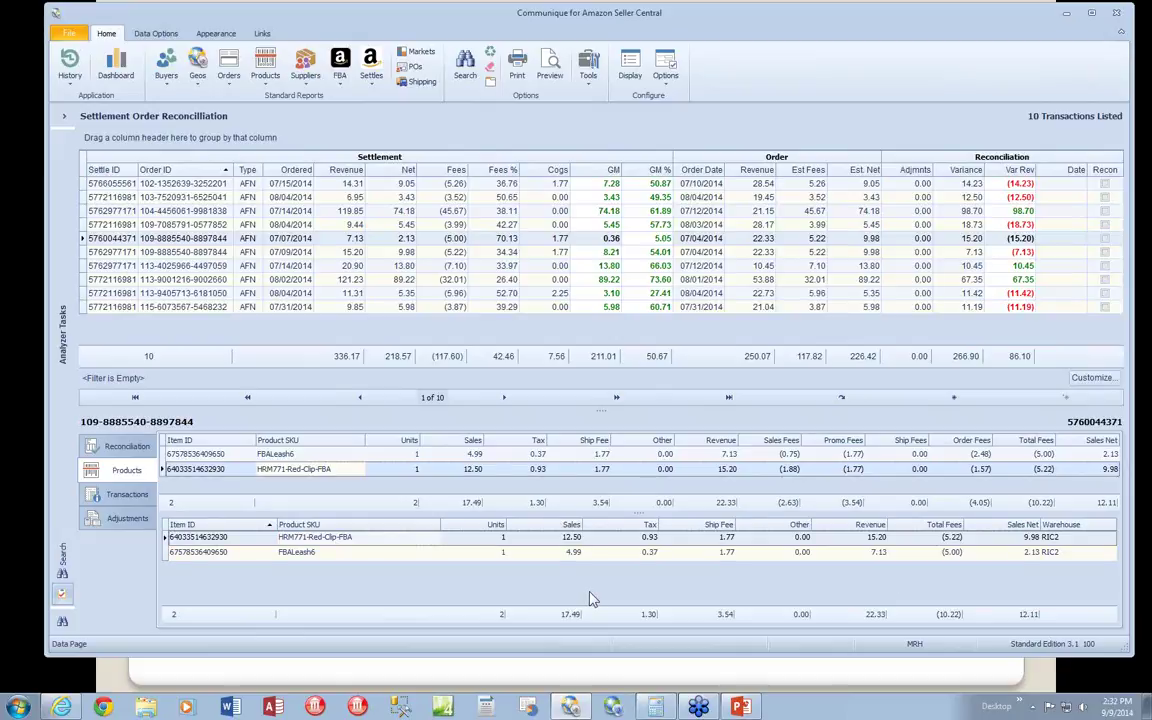
Compare the 7/7/2014 and 7/9/2014 settlement records that belong to the same order.
click(226, 253)
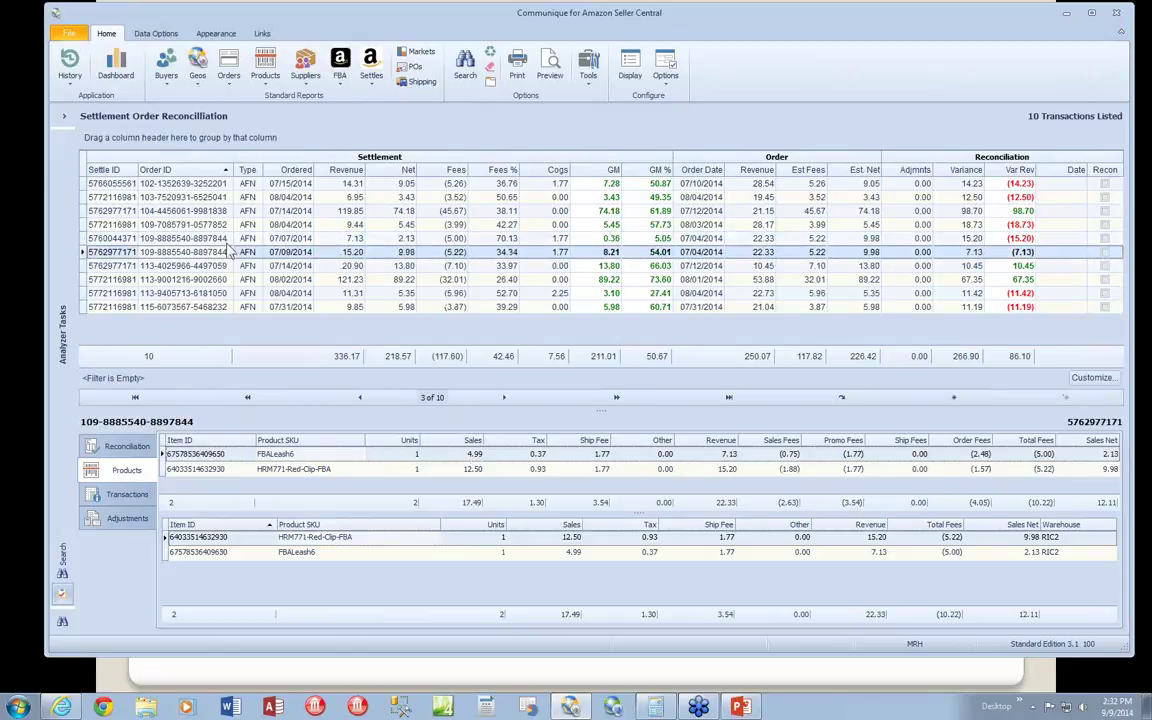
click(225, 239)
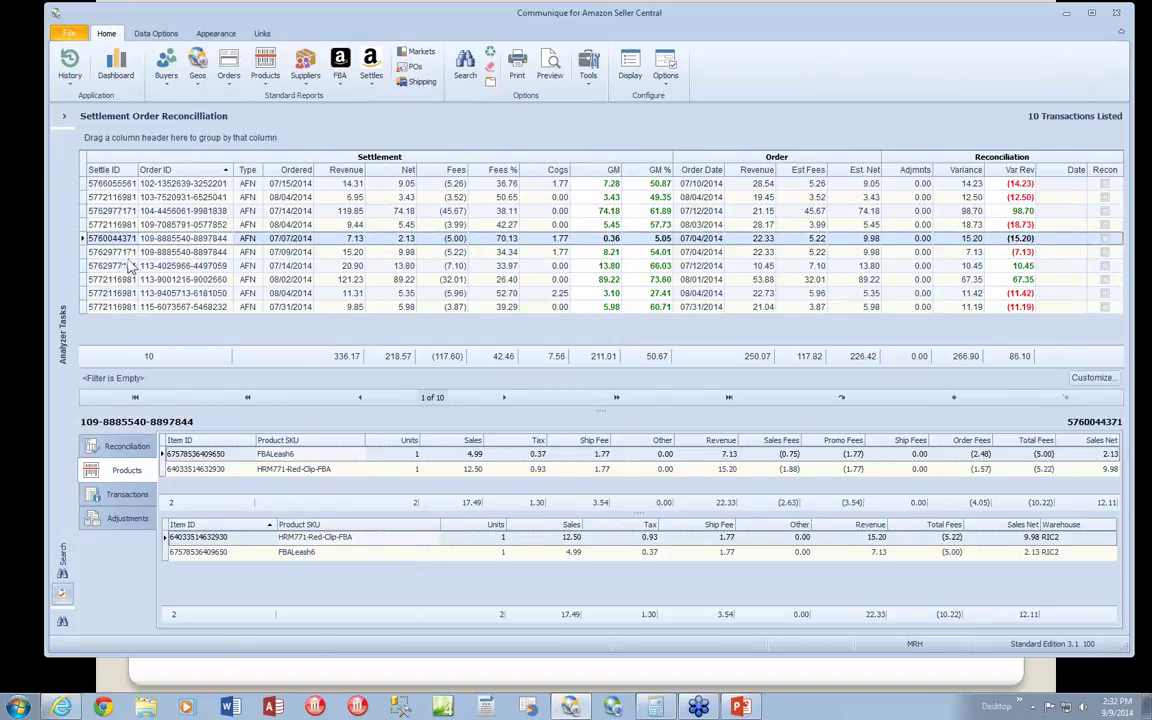
click(200, 254)
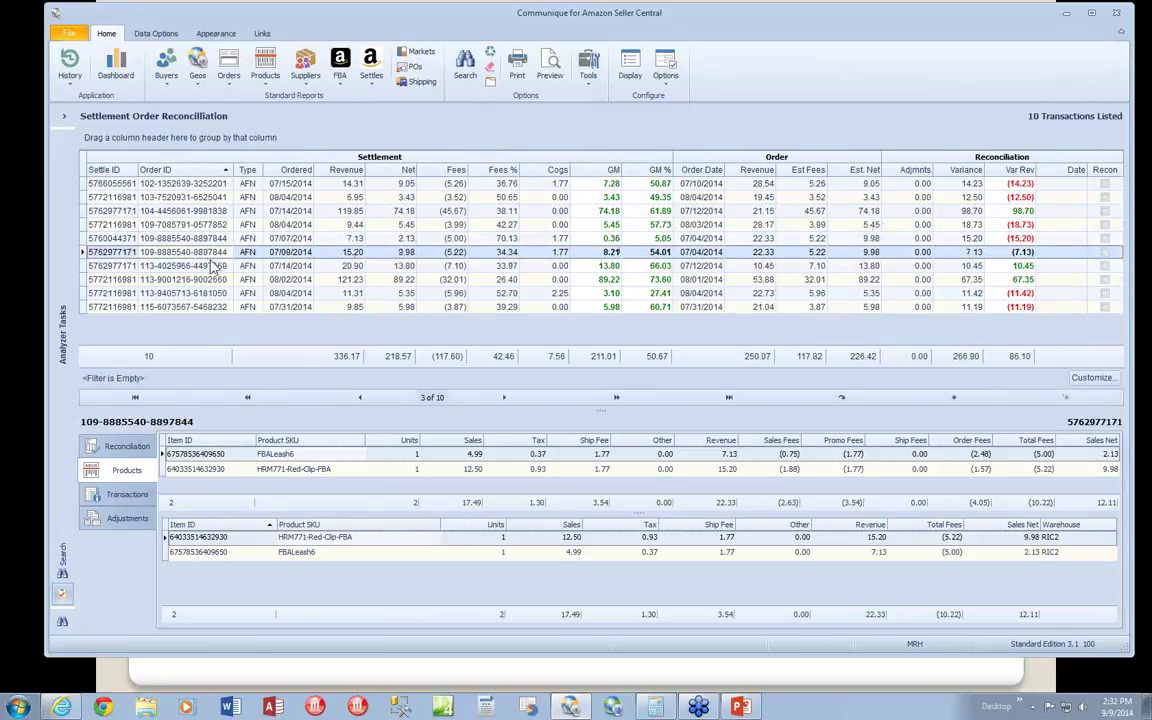
Copy the order ID of the 7/9/2014 record and filter the reconciliation report to that order.
click(232, 253)
key(ctrl+c)
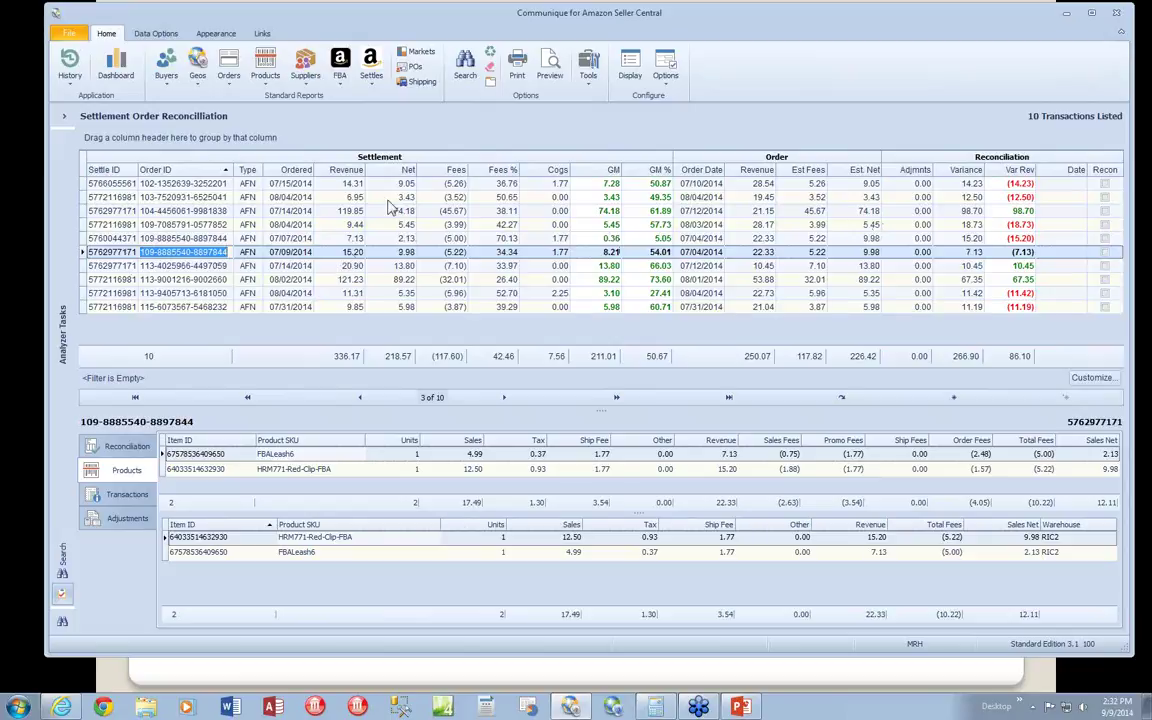
click(372, 82)
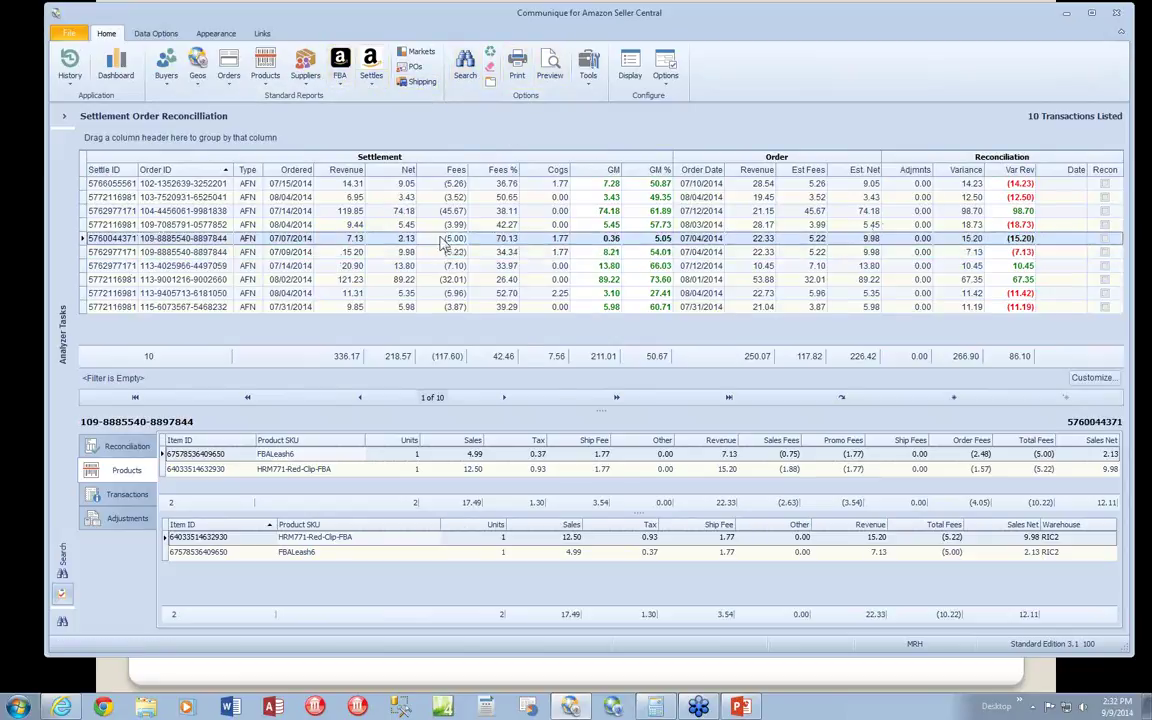
key(ctrl+v)
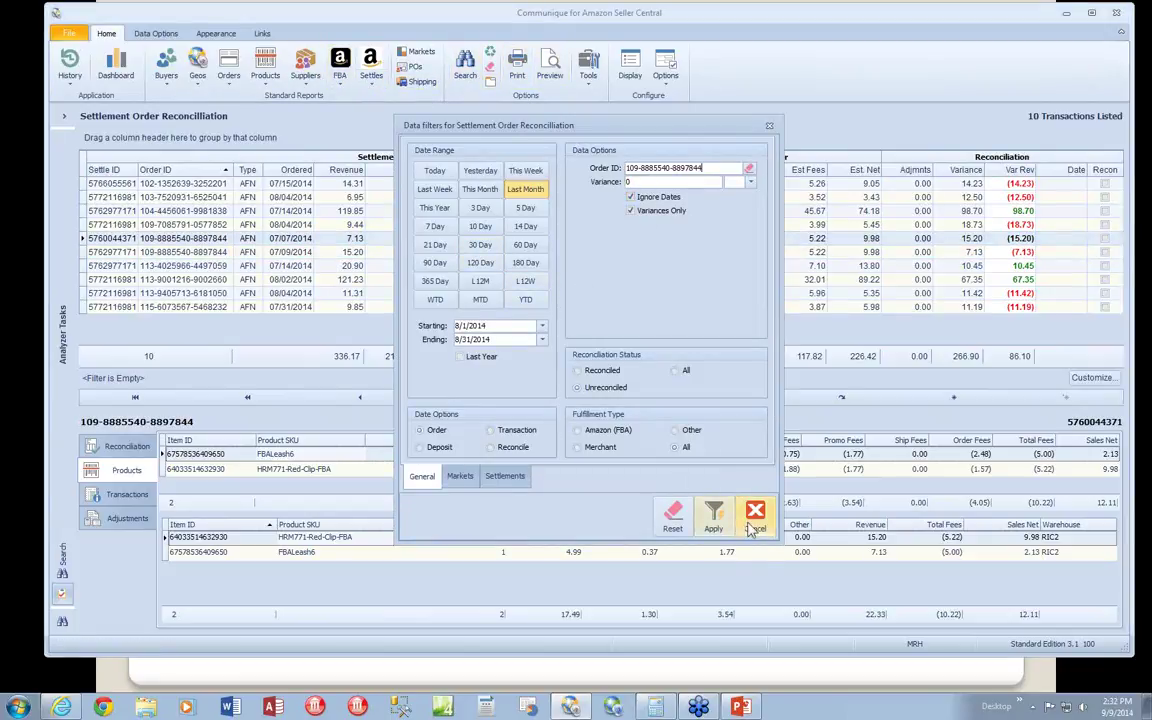
click(713, 515)
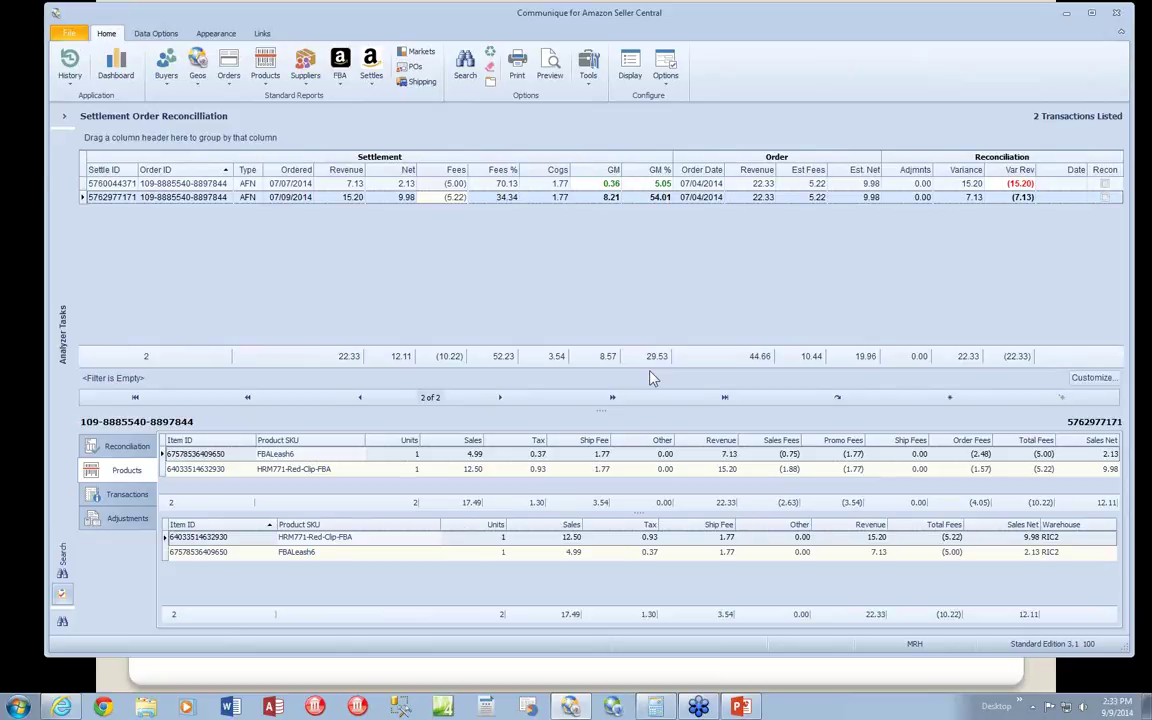
Run the Settlement Accounting Summary with dates ignored and the Orders transaction type excluded.
click(371, 72)
click(410, 97)
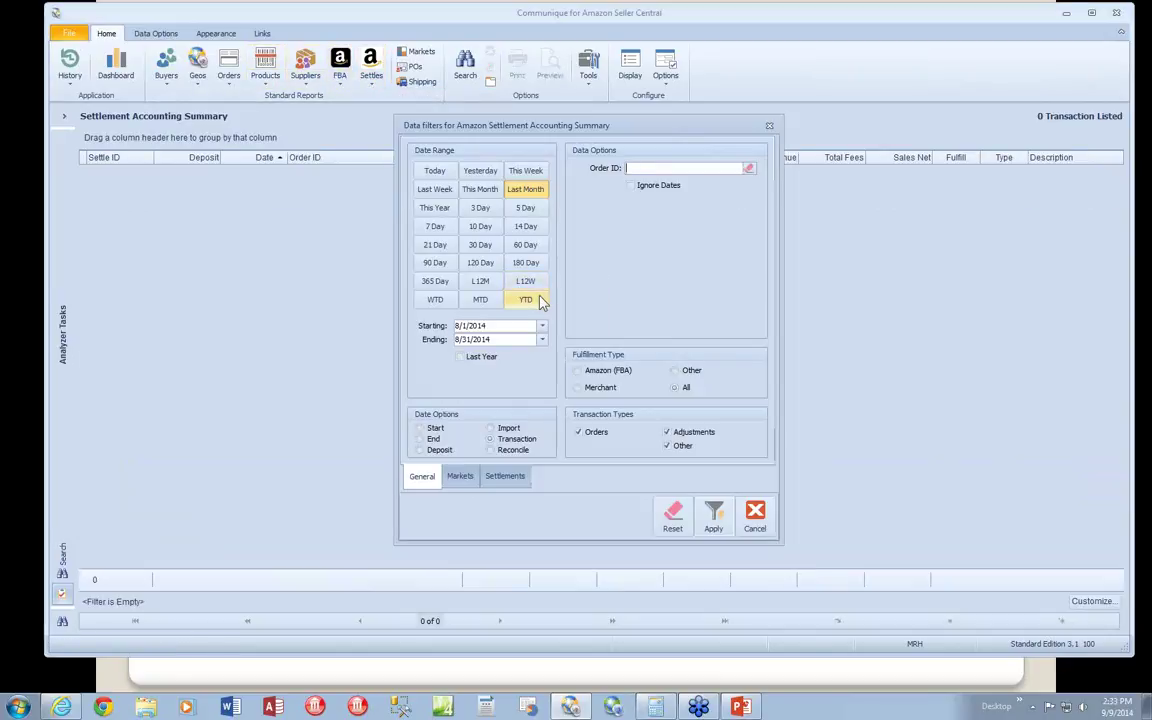
click(590, 432)
click(631, 185)
click(722, 527)
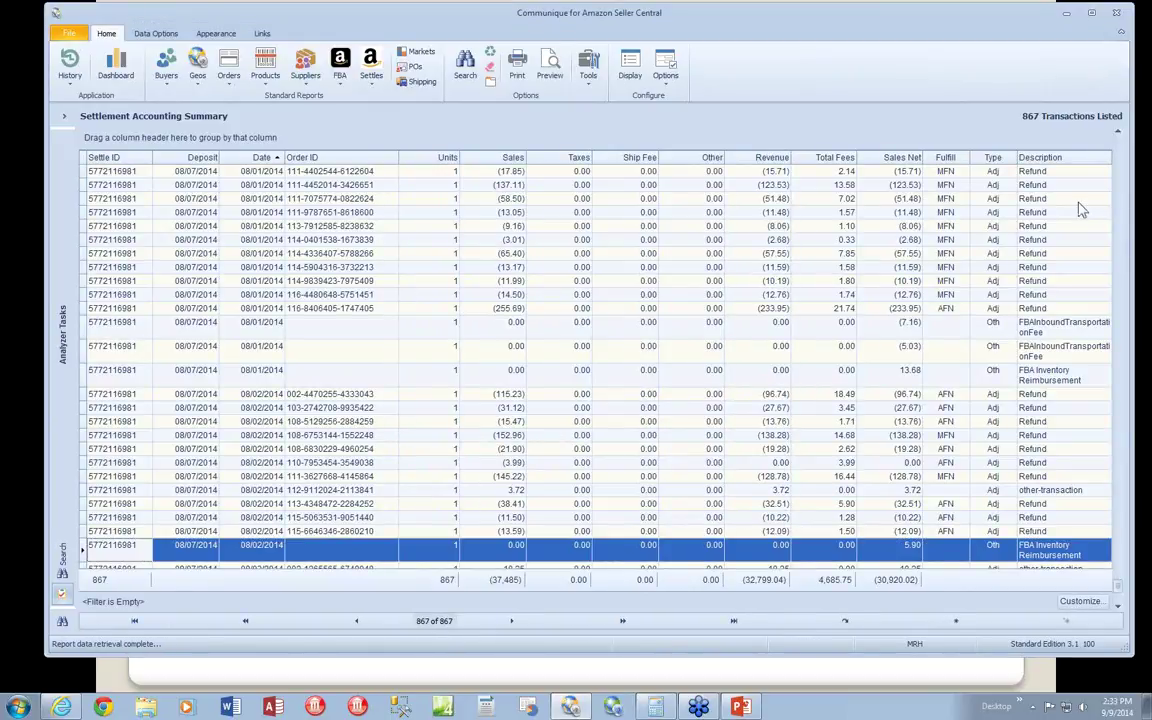
Group the settlement transactions by Description and review the FBA Inventory Reimbursement entries, leaving that group expanded.
drag(1045, 157, 115, 140)
scroll(193, 326, up, 3)
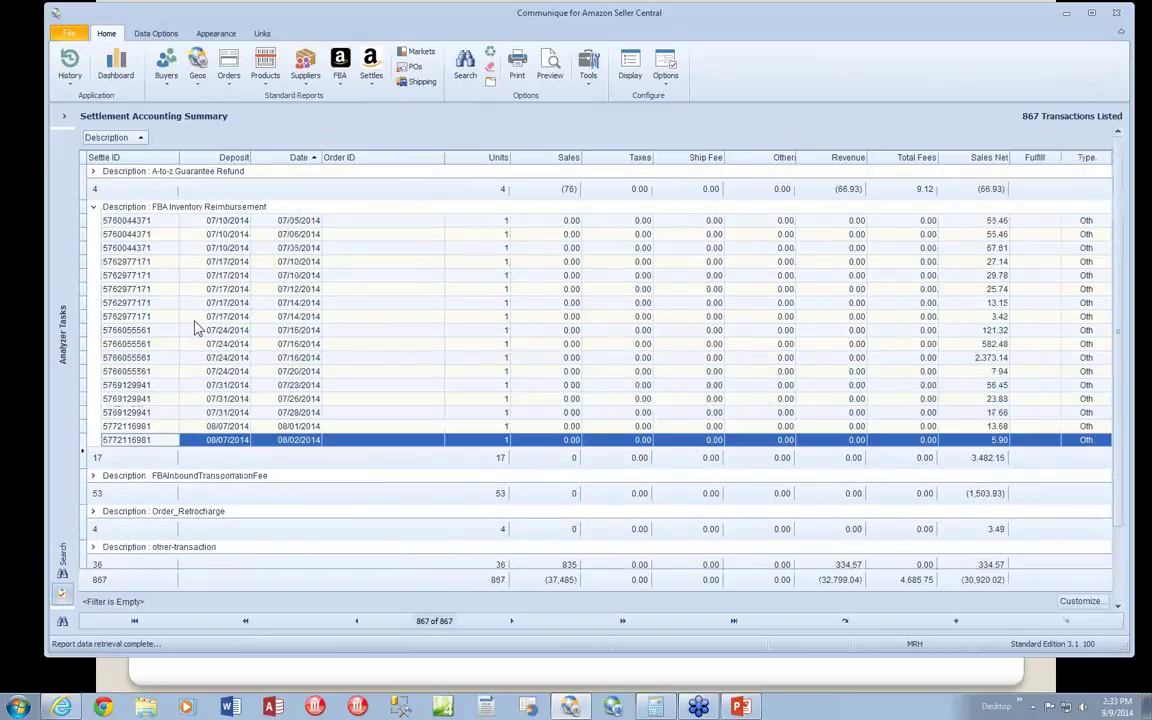
click(93, 206)
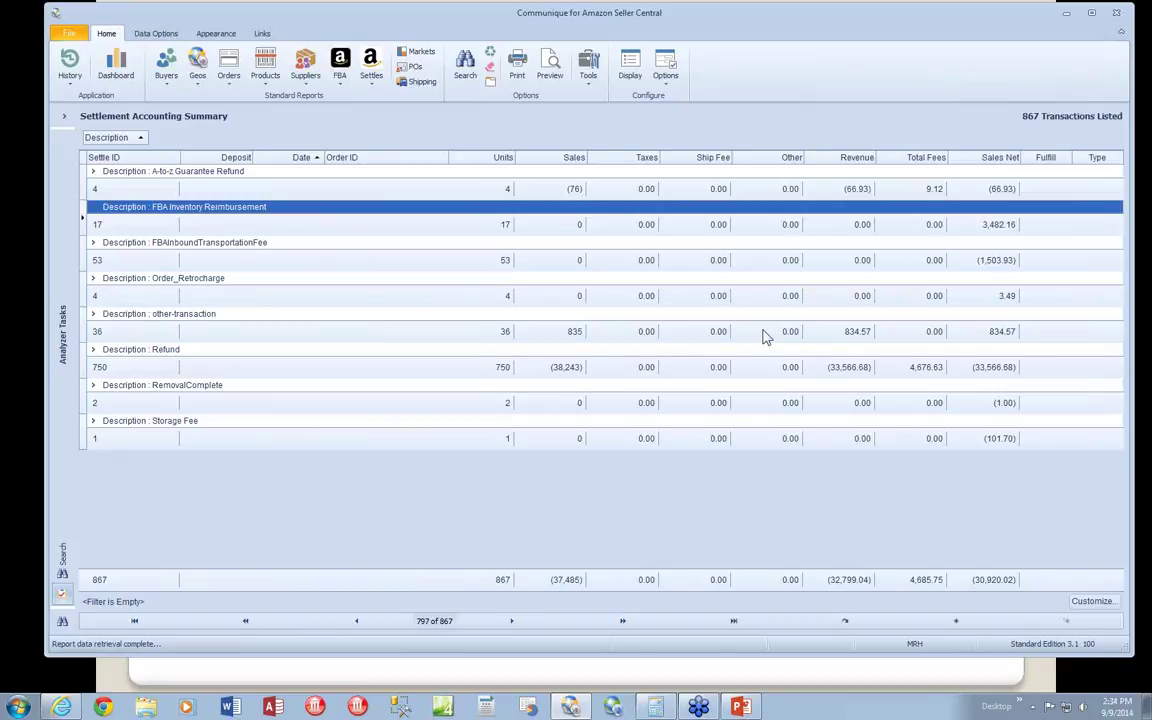
click(91, 208)
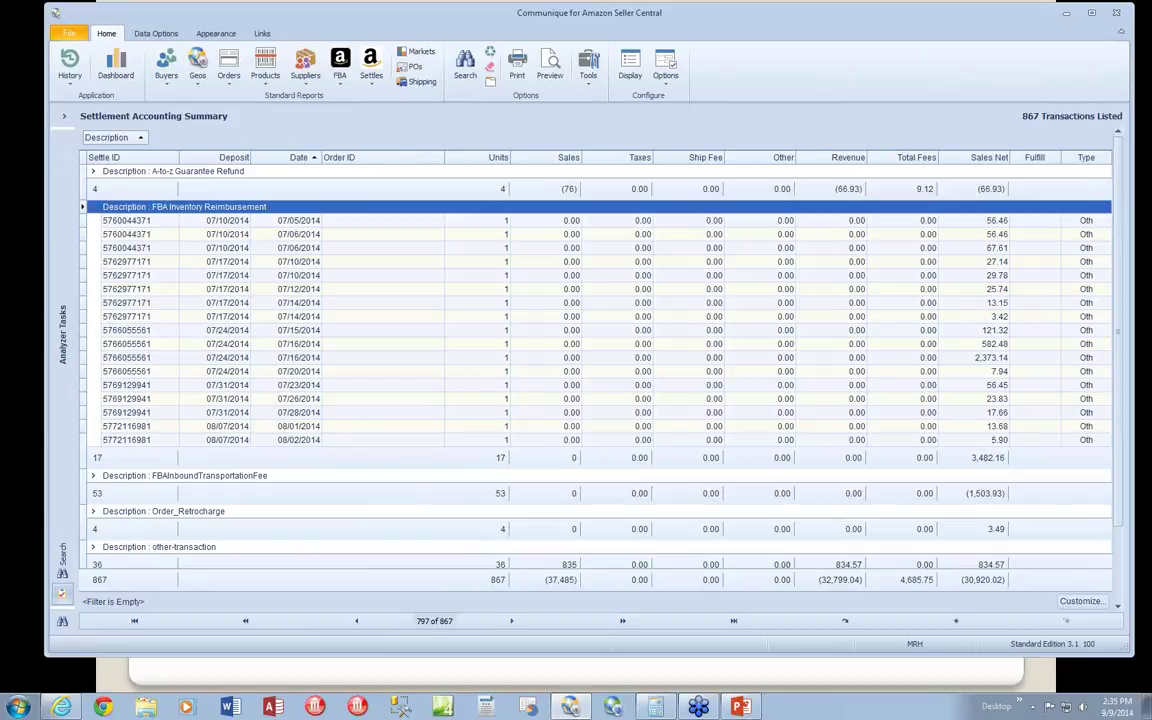
Switch to the browser and open the Communique for Seller Central forum from the Altaireon website.
click(66, 708)
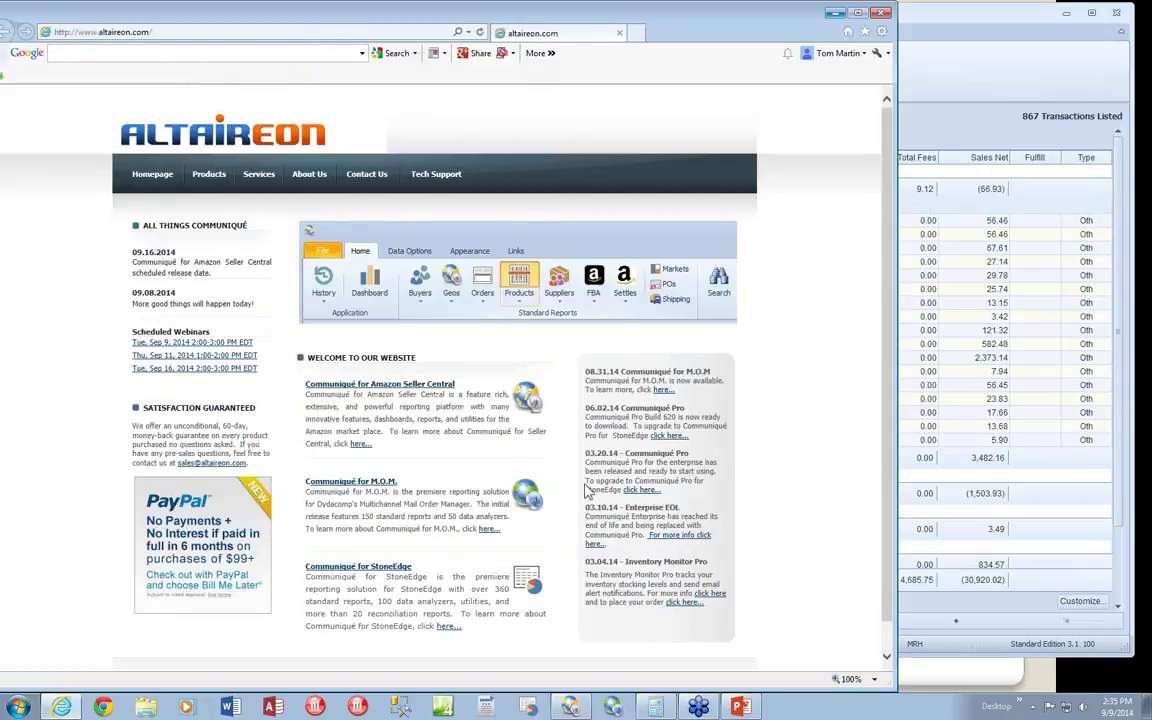
click(417, 385)
click(462, 436)
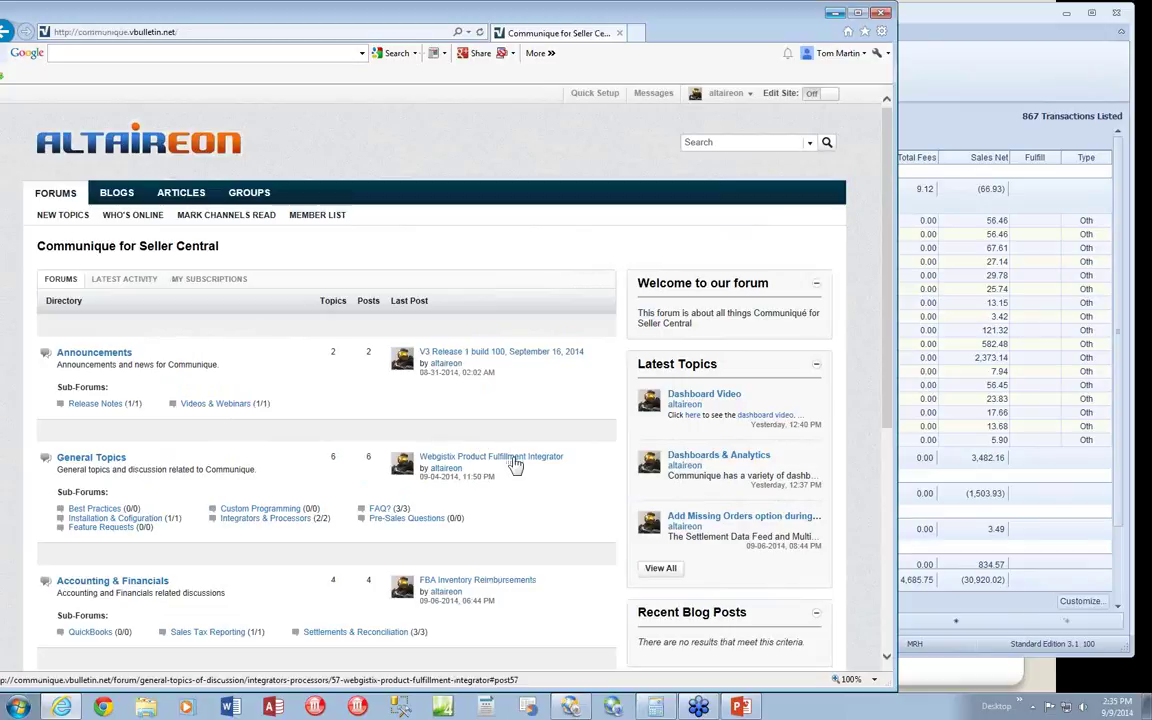
scroll(500, 473, down, 1)
scroll(202, 450, up, 1)
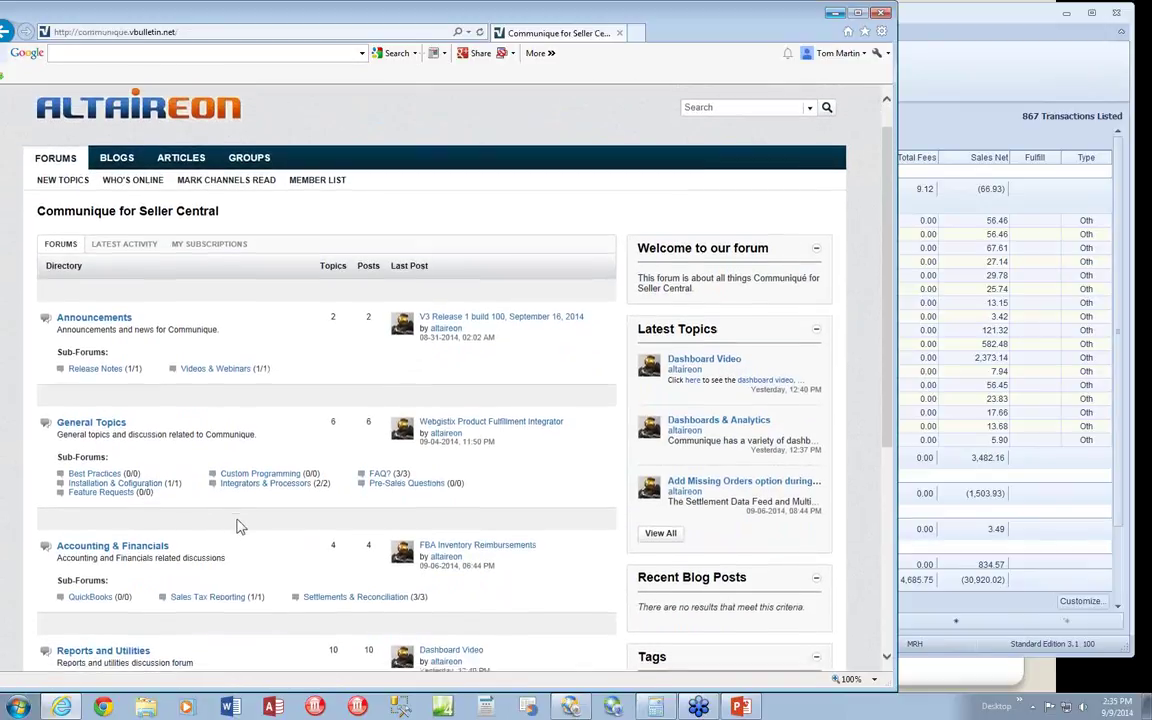
Open the FBA Inventory Reimbursements topic in the forum's Settlements & Reconciliation section.
scroll(300, 510, down, 3)
click(378, 458)
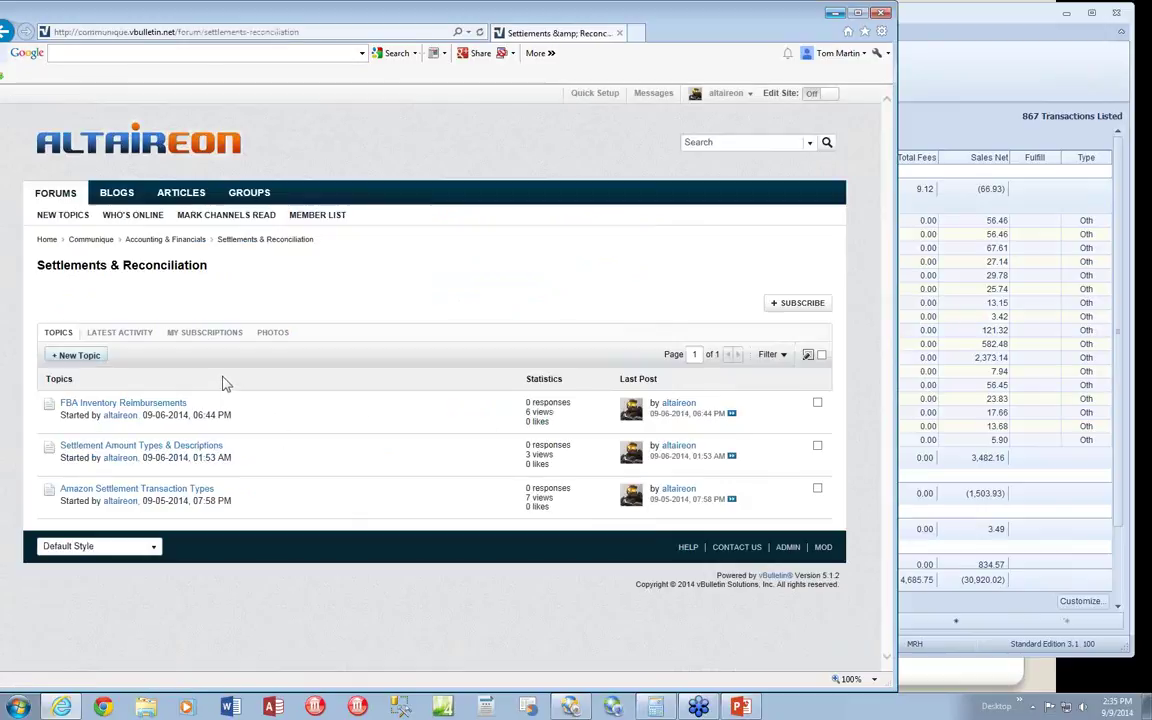
click(160, 405)
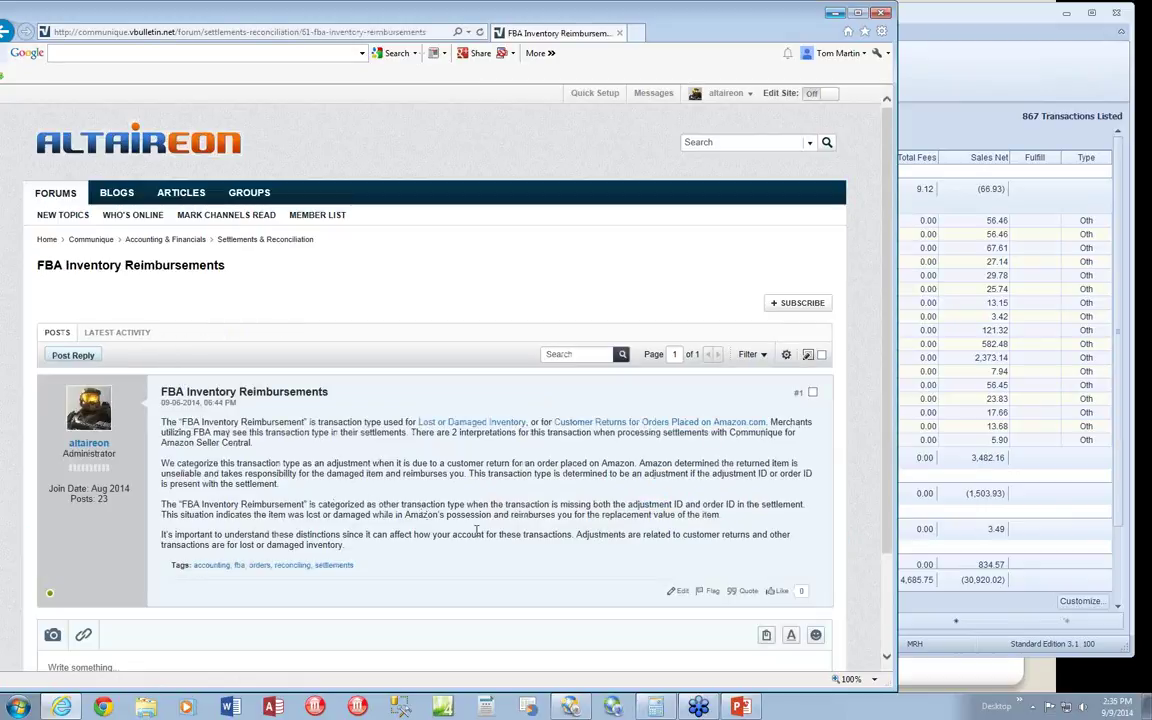
View the linked Amazon lost and damaged inventory policy, return to the forum topic, and switch back to the settlement report.
click(487, 426)
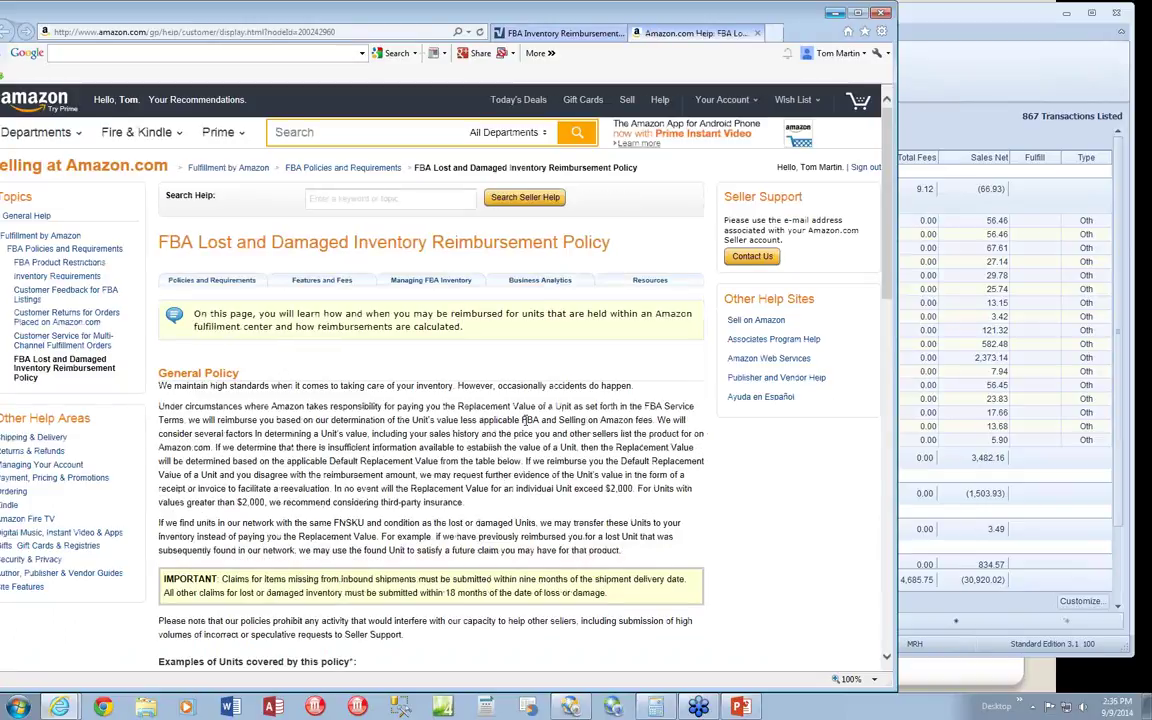
scroll(510, 430, down, 3)
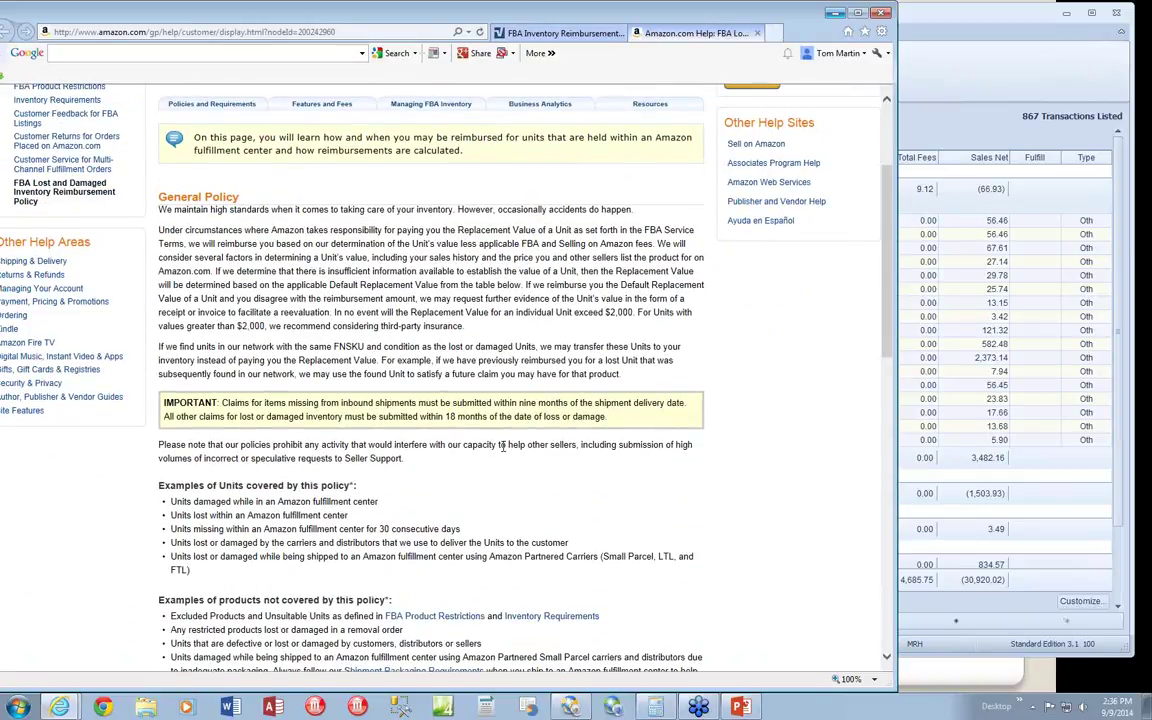
scroll(506, 452, up, 3)
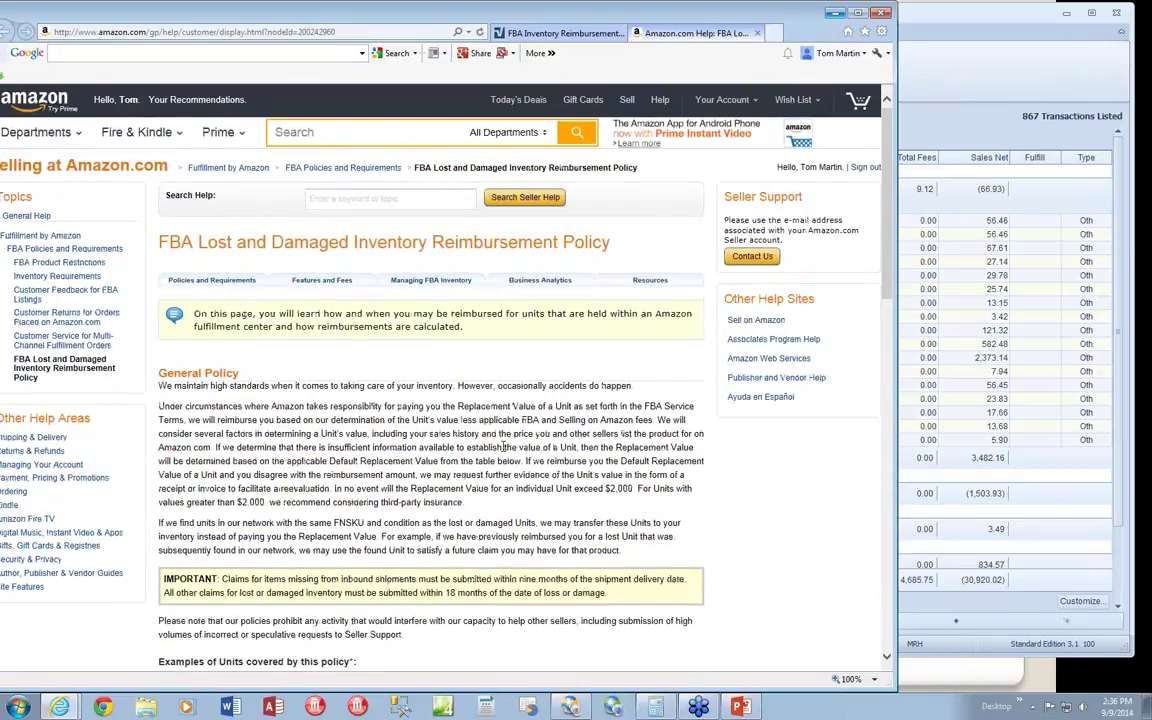
click(540, 33)
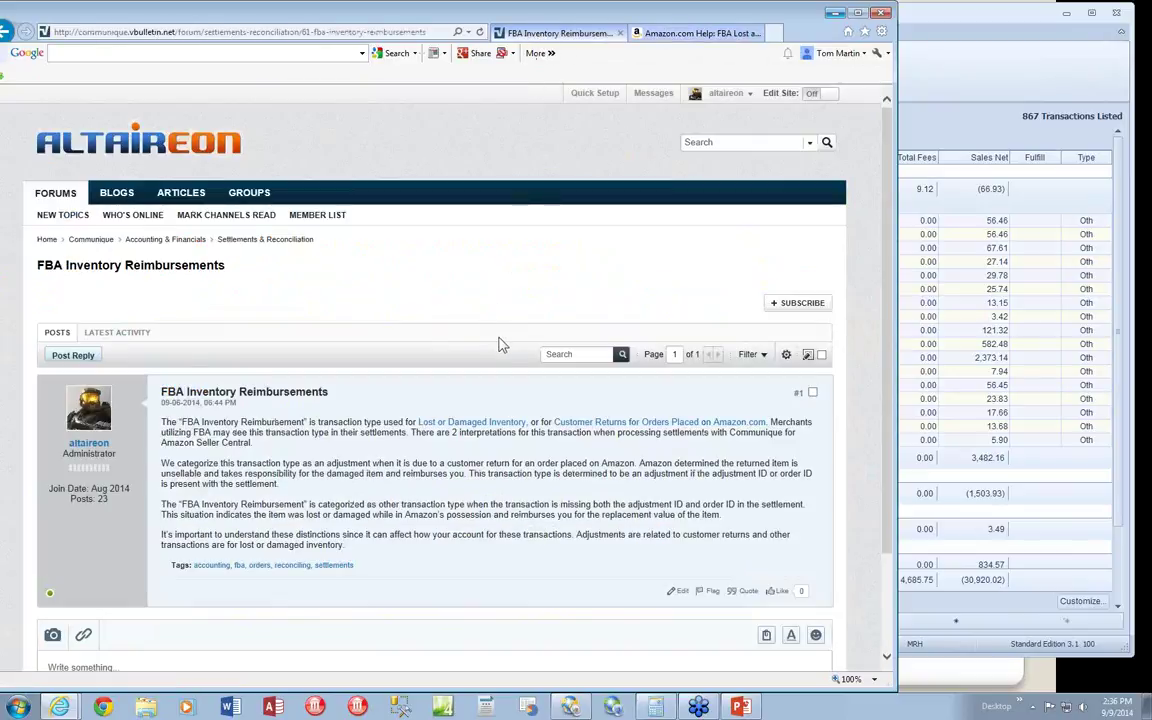
click(904, 55)
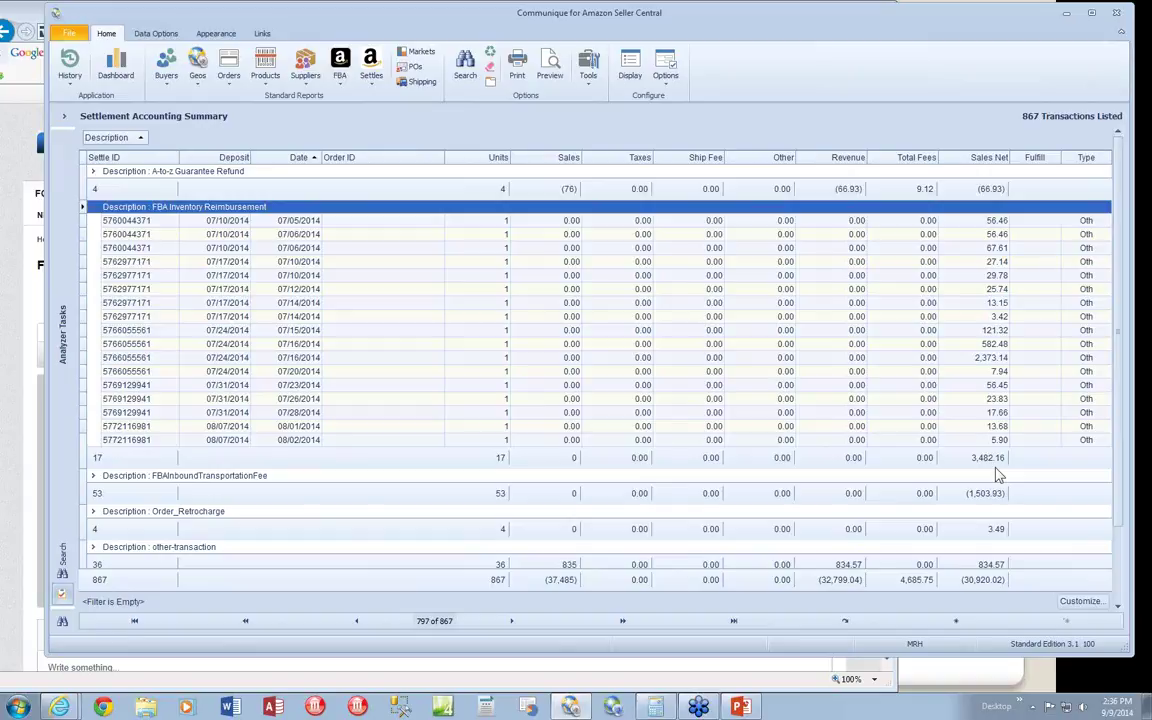
Close the browser and minimize the reporting application to continue the slide show at the Road Map slide.
click(35, 12)
drag(770, 17, 852, 17)
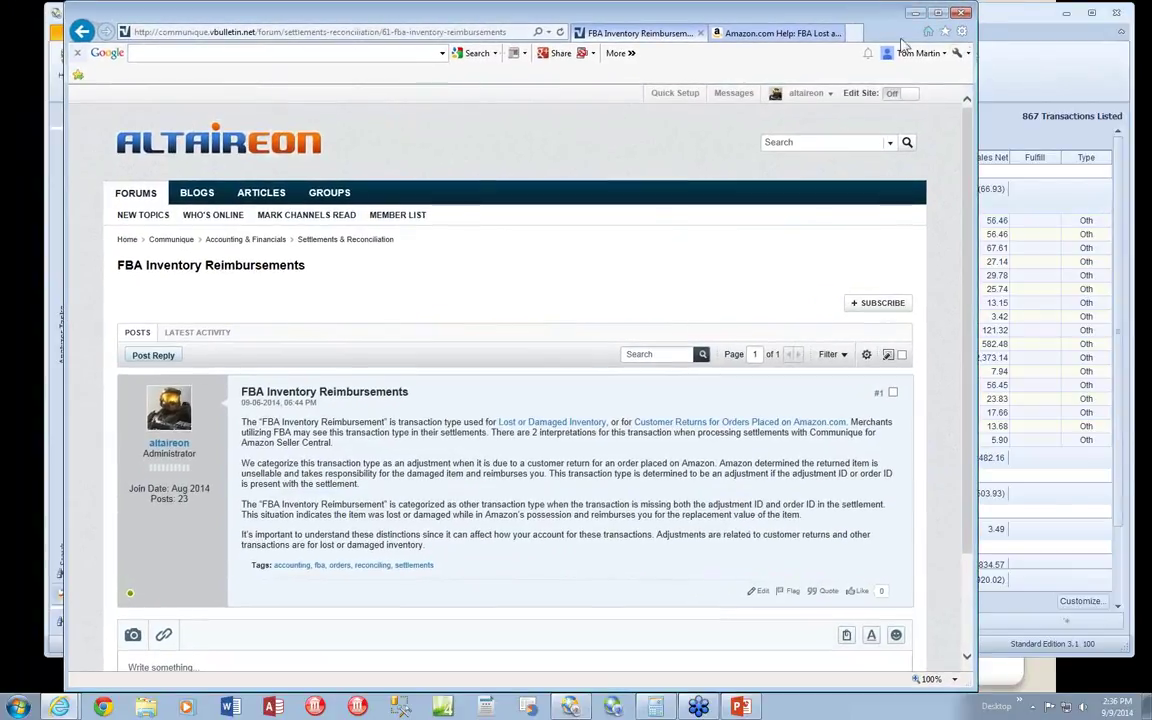
click(958, 12)
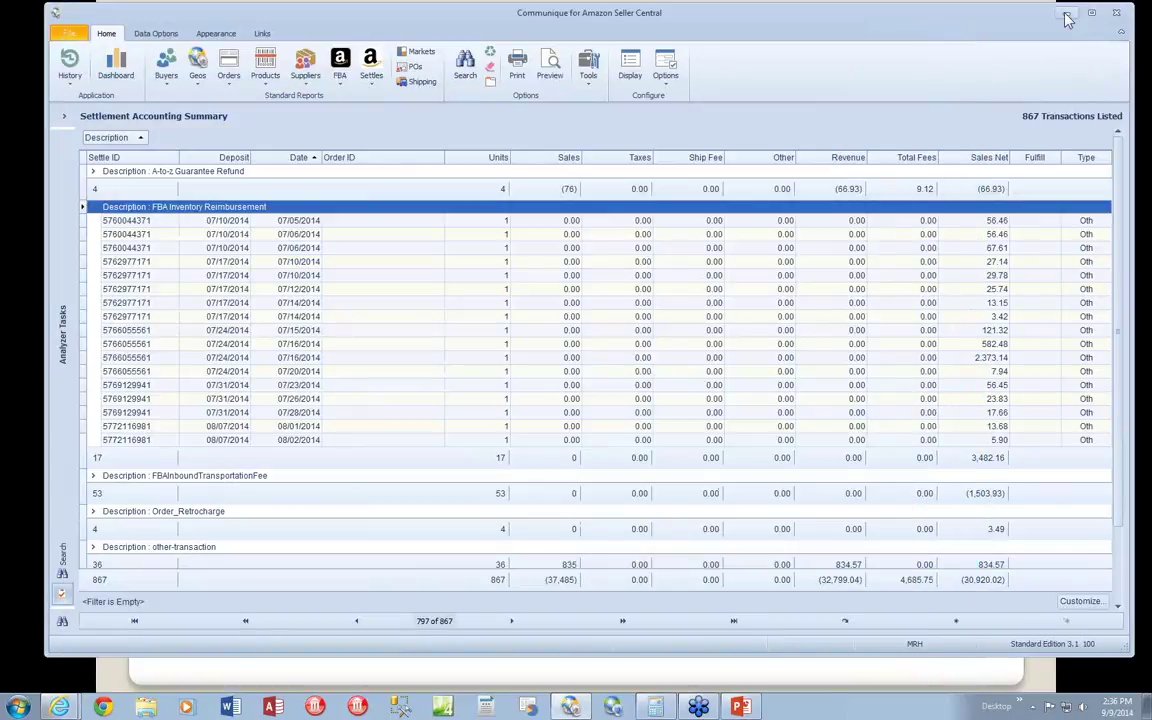
click(1069, 14)
click(664, 452)
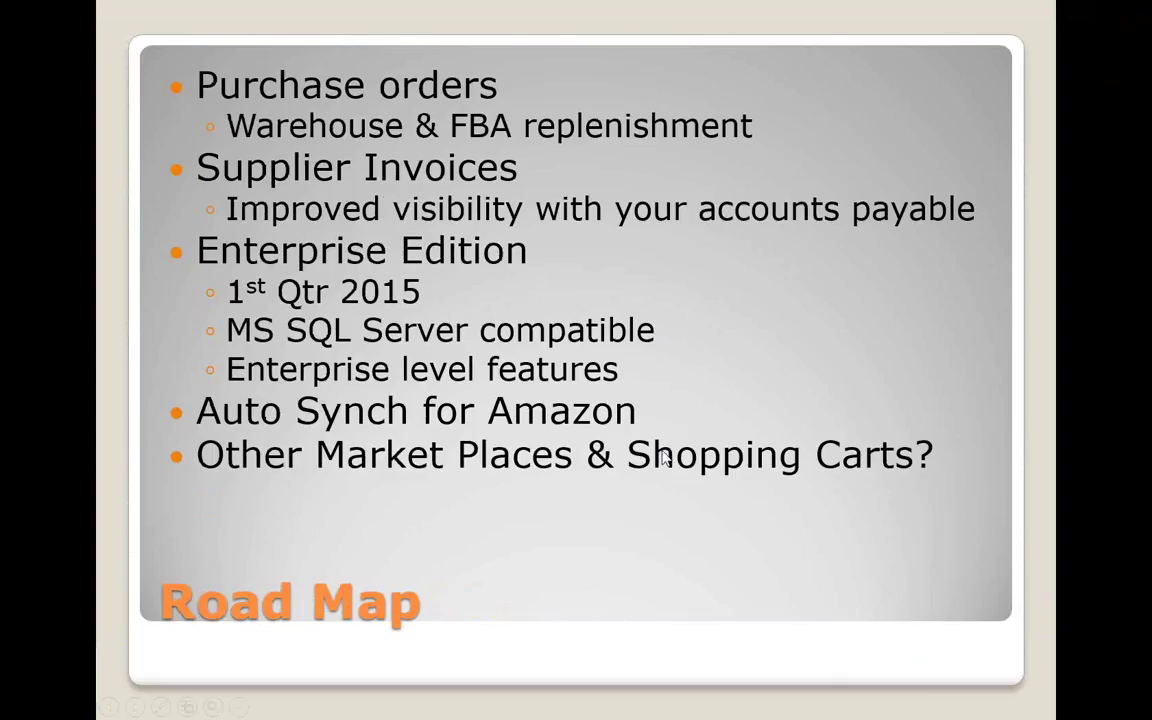